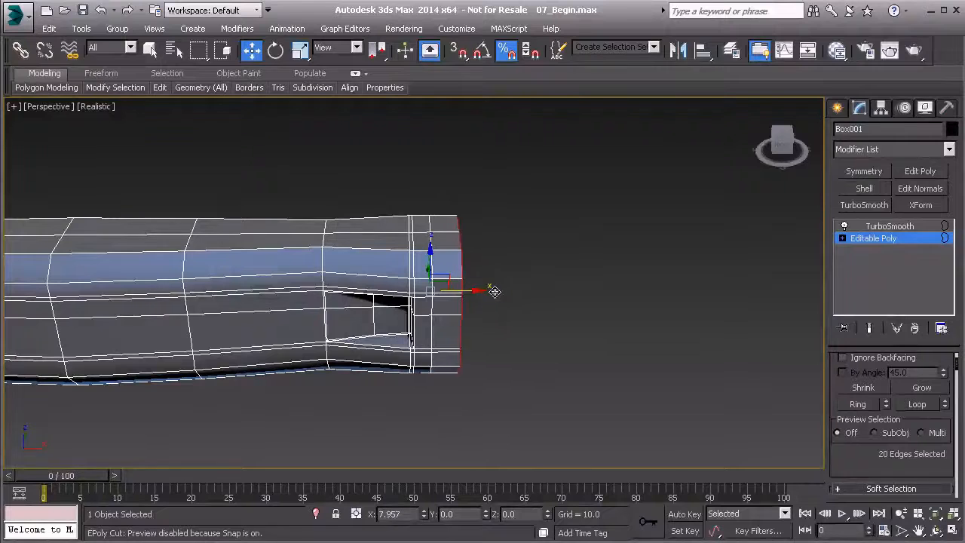
# - Extrude the open border at the handle's end outward along X and scale it to 120% in Z
pyautogui.keyDown('alt'); pyautogui.moveTo(502, 293); pyautogui.dragTo(456, 289, button='middle'); pyautogui.keyUp('alt')
pyautogui.click(300, 50)
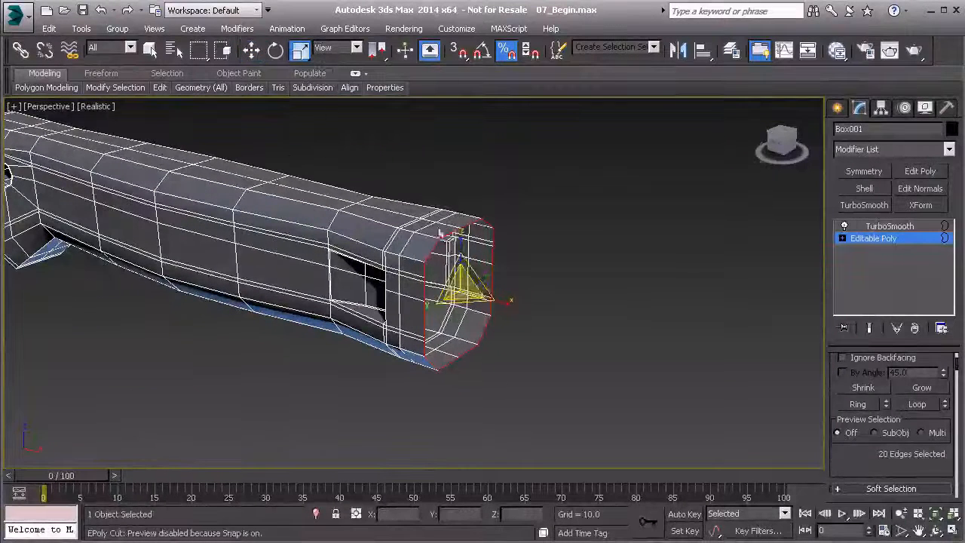
pyautogui.moveTo(461, 242); pyautogui.dragTo(461, 227)
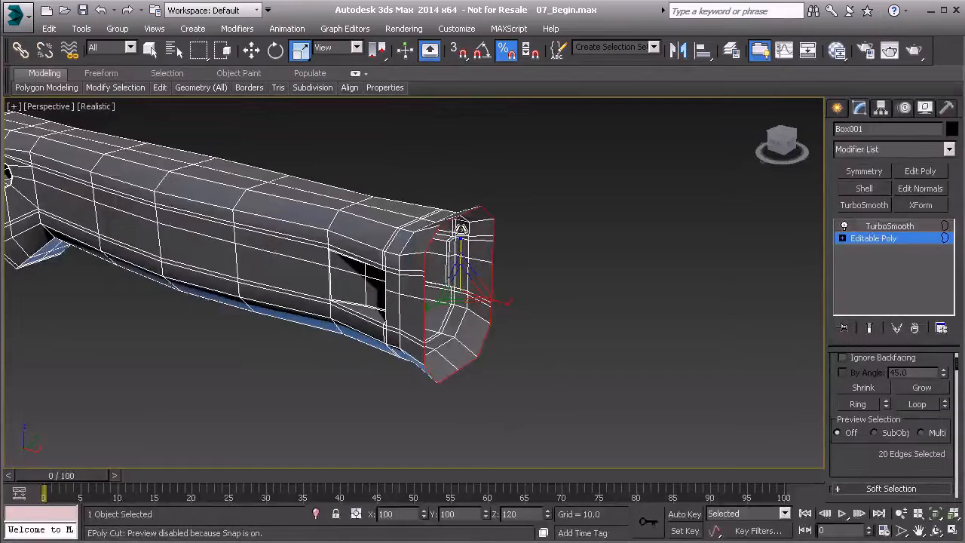
pyautogui.keyDown('alt'); pyautogui.moveTo(414, 315); pyautogui.dragTo(478, 291, button='middle'); pyautogui.keyUp('alt')
# - Extrude the open border farther along X and enlarge it in height and width to form a wide flare
pyautogui.press('w')
pyautogui.moveTo(491, 289); pyautogui.dragTo(517, 286)
pyautogui.click(299, 49)
pyautogui.keyDown('alt'); pyautogui.moveTo(482, 279); pyautogui.dragTo(494, 253, button='middle'); pyautogui.keyUp('alt')
pyautogui.moveTo(494, 253); pyautogui.dragTo(454, 240)
pyautogui.keyDown('alt'); pyautogui.moveTo(455, 239); pyautogui.dragTo(428, 309, button='middle'); pyautogui.keyUp('alt')
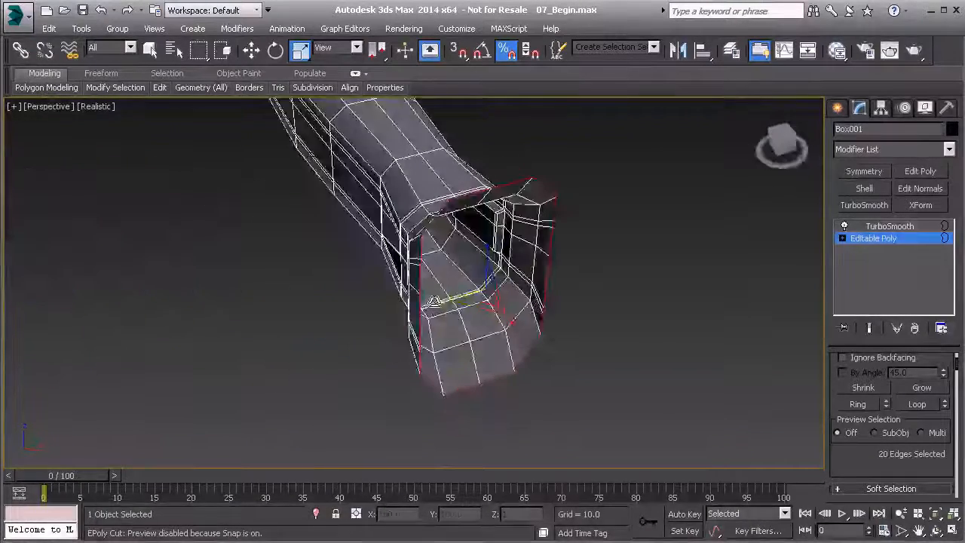
pyautogui.keyDown('alt'); pyautogui.moveTo(424, 301); pyautogui.dragTo(528, 267, button='middle'); pyautogui.keyUp('alt')
# - Adjust the flare's outer border along X to a position of about 120.7
pyautogui.press('w')
pyautogui.keyDown('alt'); pyautogui.moveTo(510, 300); pyautogui.dragTo(500, 285, button='middle'); pyautogui.keyUp('alt')
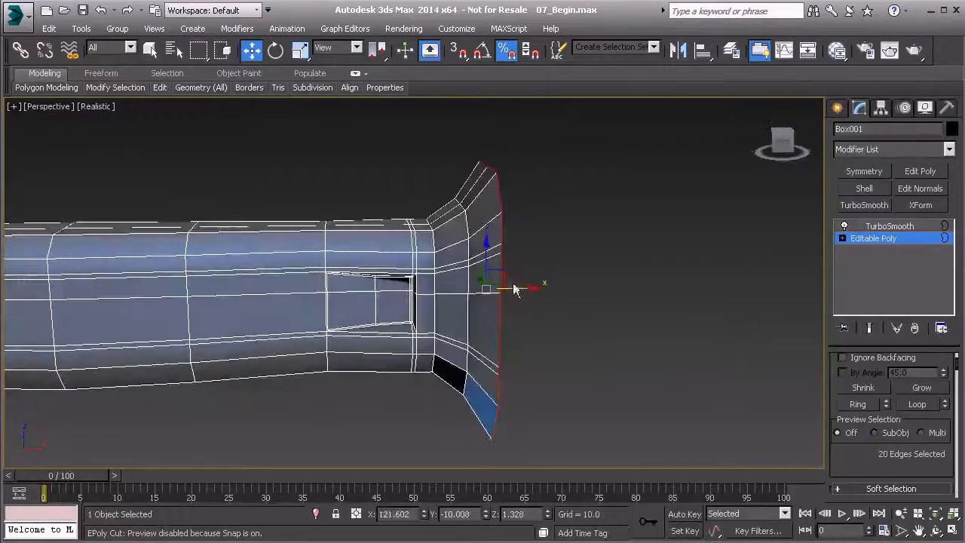
pyautogui.moveTo(521, 290); pyautogui.dragTo(515, 291)
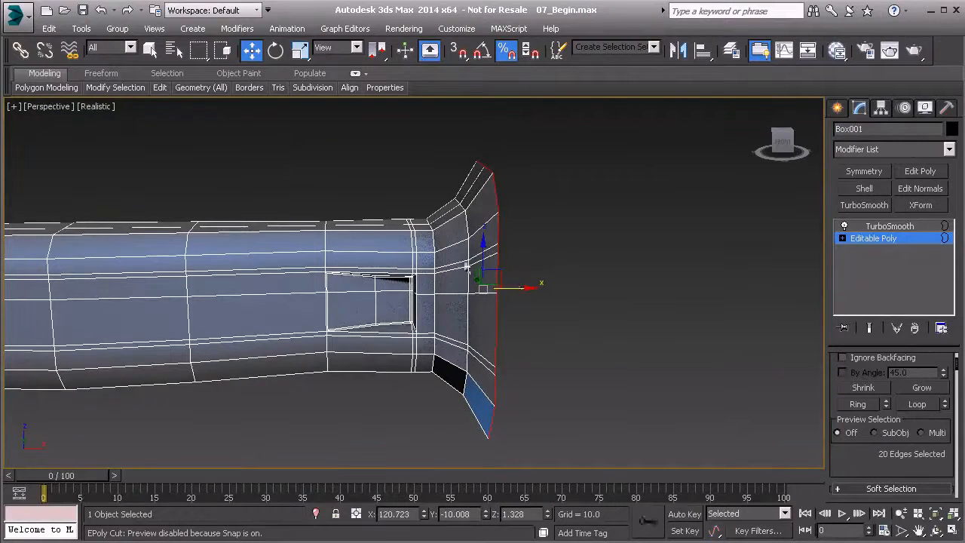
# - Shift the flare's middle edge loop back along X and scale it down uniformly for a smoother curve
pyautogui.keyDown('alt'); pyautogui.moveTo(467, 236); pyautogui.dragTo(455, 220, button='middle'); pyautogui.keyUp('alt')
pyautogui.press('2')
pyautogui.doubleClick(462, 207)
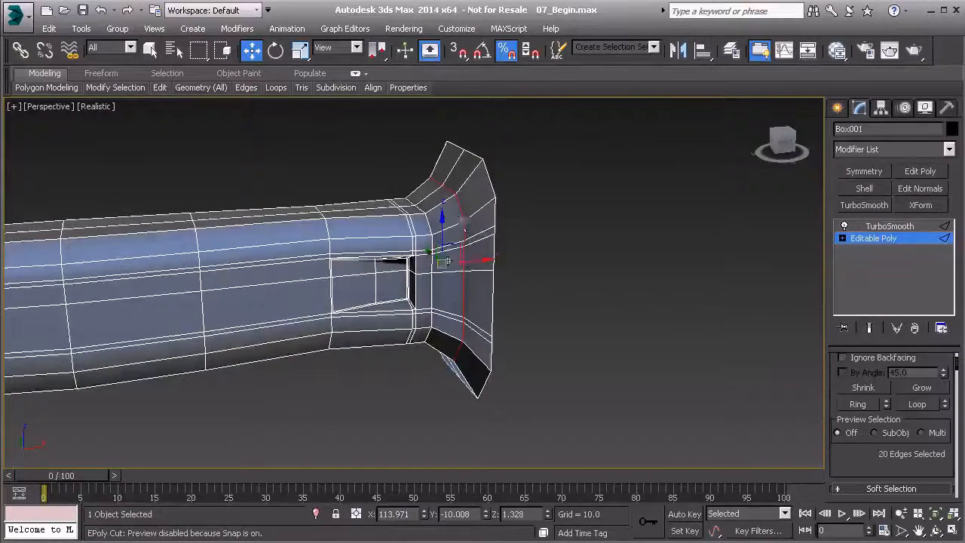
pyautogui.keyDown('alt'); pyautogui.moveTo(461, 278); pyautogui.dragTo(446, 283, button='middle'); pyautogui.keyUp('alt')
pyautogui.moveTo(474, 269); pyautogui.dragTo(465, 266)
pyautogui.keyDown('alt'); pyautogui.moveTo(465, 265); pyautogui.dragTo(507, 249, button='middle'); pyautogui.keyUp('alt')
pyautogui.press('r')
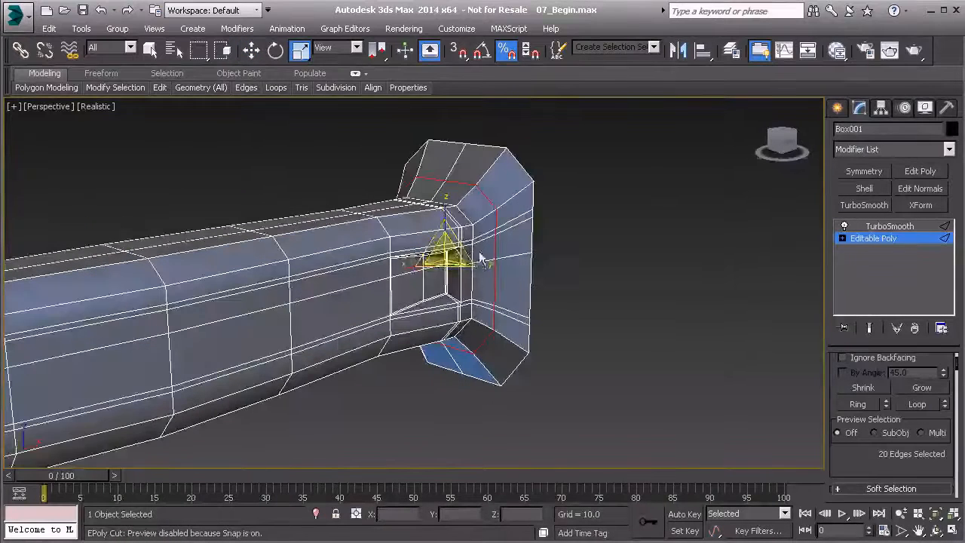
pyautogui.moveTo(458, 251); pyautogui.dragTo(456, 254)
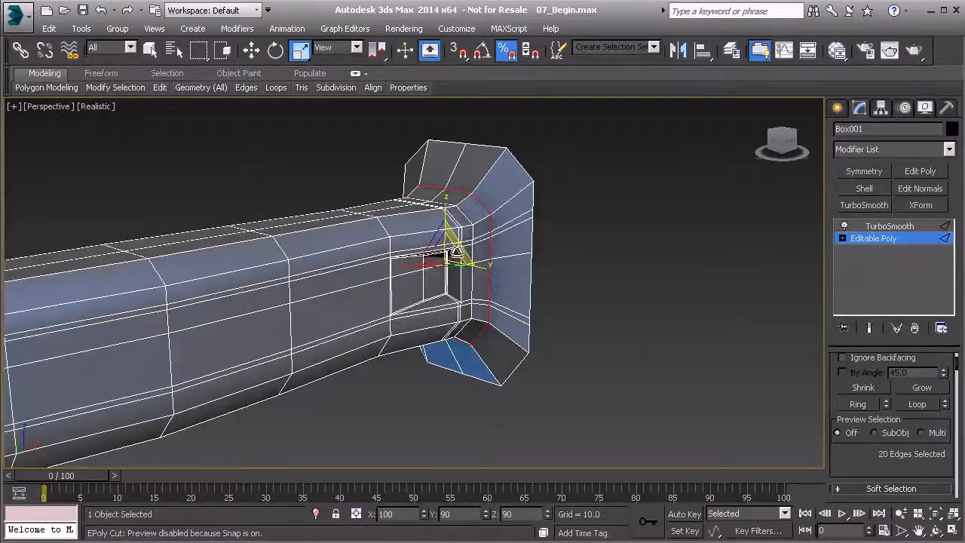
# - Select the flare's outer rim edge loop and extrude it along X to about 127.36
pyautogui.doubleClick(520, 168)
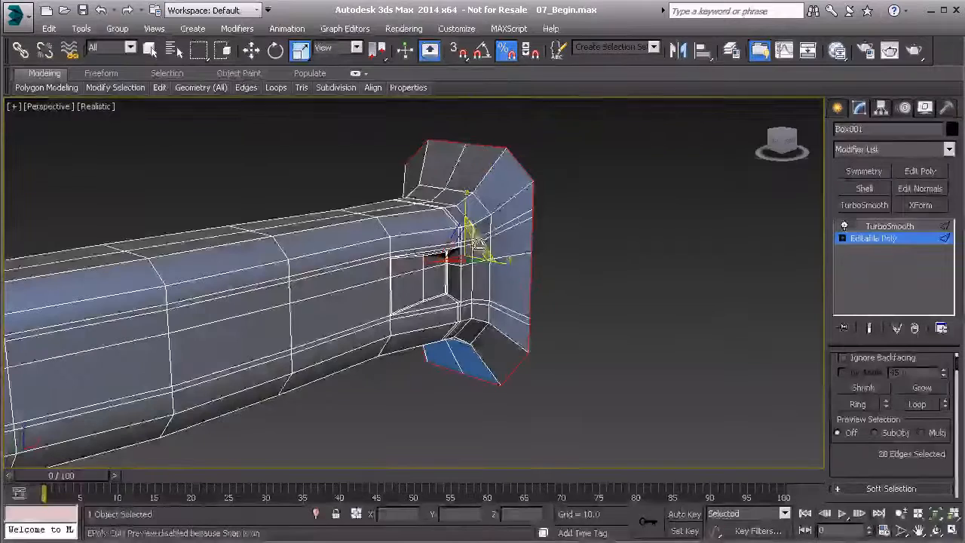
pyautogui.keyDown('alt'); pyautogui.moveTo(480, 240); pyautogui.dragTo(536, 211, button='middle'); pyautogui.keyUp('alt')
pyautogui.scroll(-3, 420, 229)
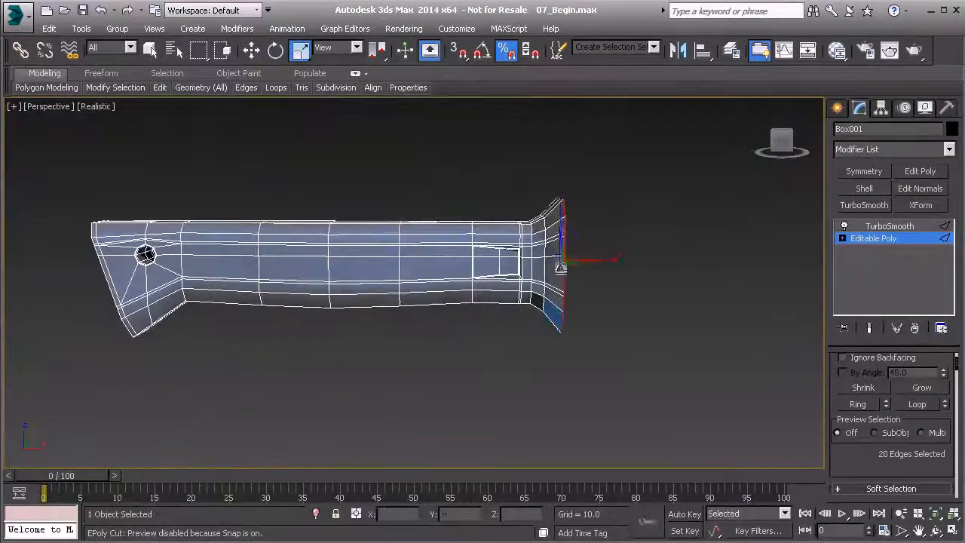
pyautogui.scroll(-2, 558, 264)
pyautogui.scroll(4, 474, 263)
pyautogui.press('w')
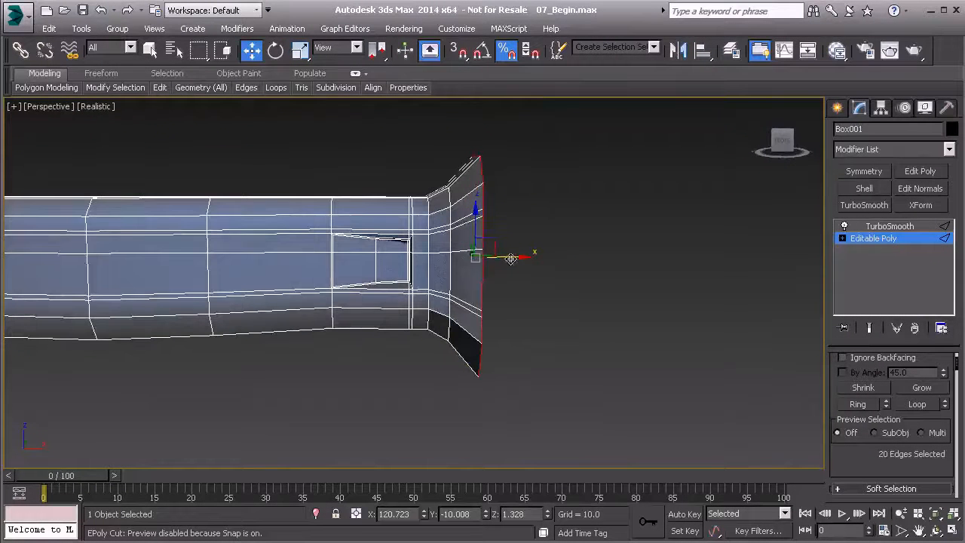
pyautogui.keyDown('shift'); pyautogui.moveTo(511, 258); pyautogui.dragTo(533, 256); pyautogui.keyUp('shift')
pyautogui.keyDown('alt'); pyautogui.moveTo(532, 256); pyautogui.dragTo(489, 138, button='middle'); pyautogui.keyUp('alt')
pyautogui.scroll(-5, 865, 416)
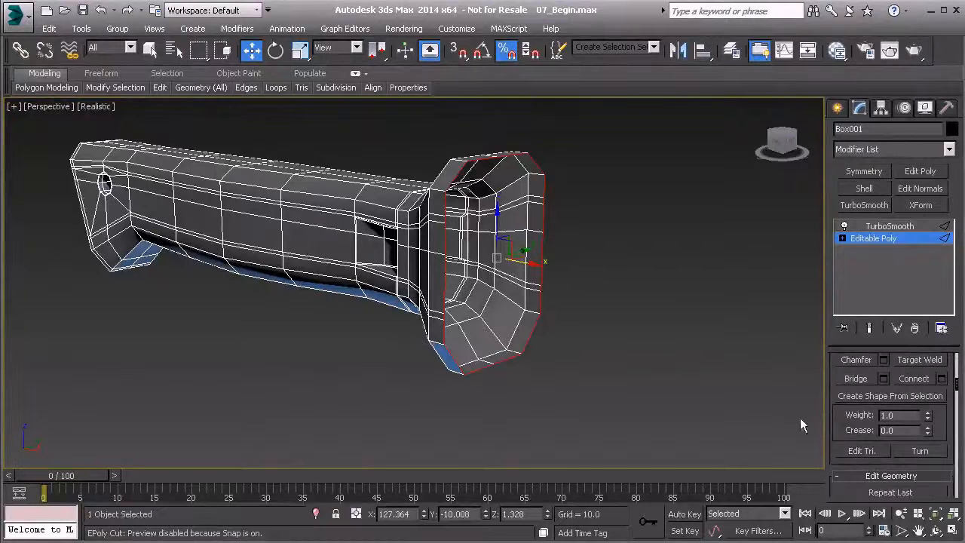
# - Cap the open border at the flared end of the handle
pyautogui.press('3')
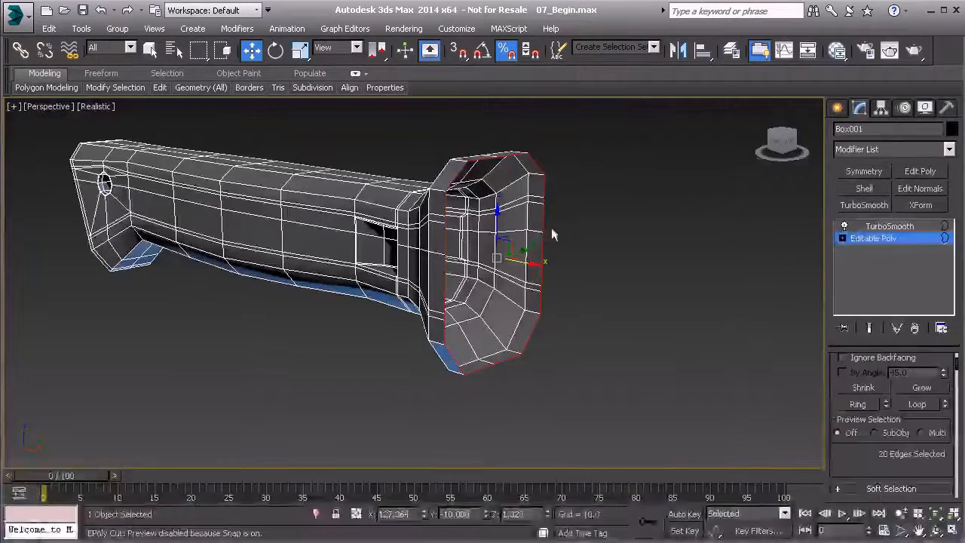
pyautogui.scroll(-3, 890, 343)
pyautogui.click(918, 424)
pyautogui.keyDown('alt'); pyautogui.moveTo(639, 324); pyautogui.dragTo(652, 319, button='middle'); pyautogui.keyUp('alt')
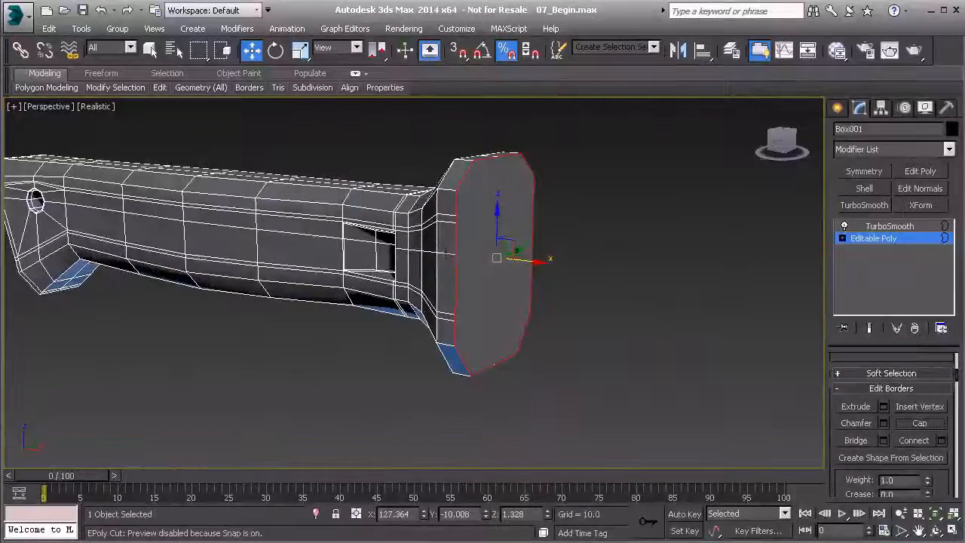
# - Cut four edges across the end cap between opposite side vertices, from the middle up to the upper corners
pyautogui.press('1')
pyautogui.keyDown('alt'); pyautogui.moveTo(476, 239); pyautogui.dragTo(477, 269, button='middle'); pyautogui.keyUp('alt')
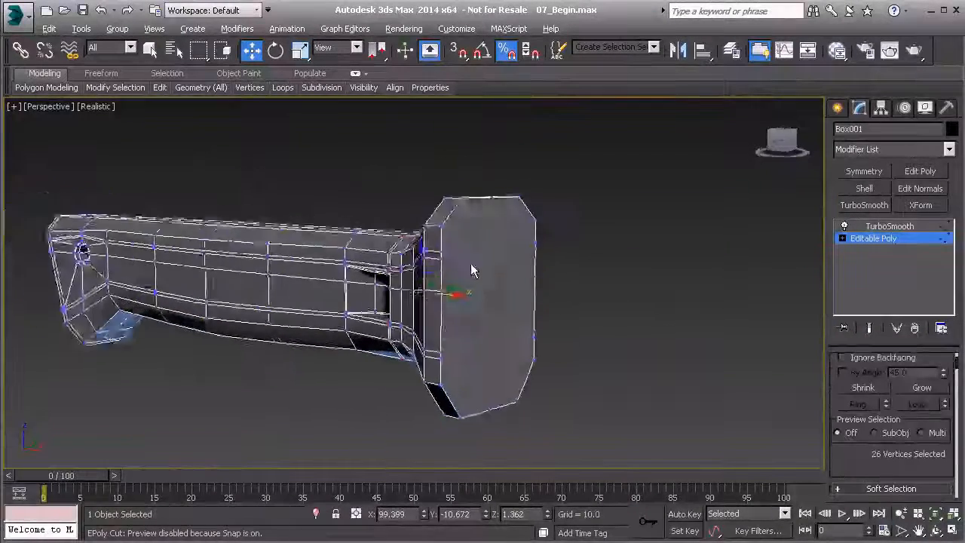
pyautogui.scroll(3, 475, 269)
pyautogui.rightClick(475, 279)
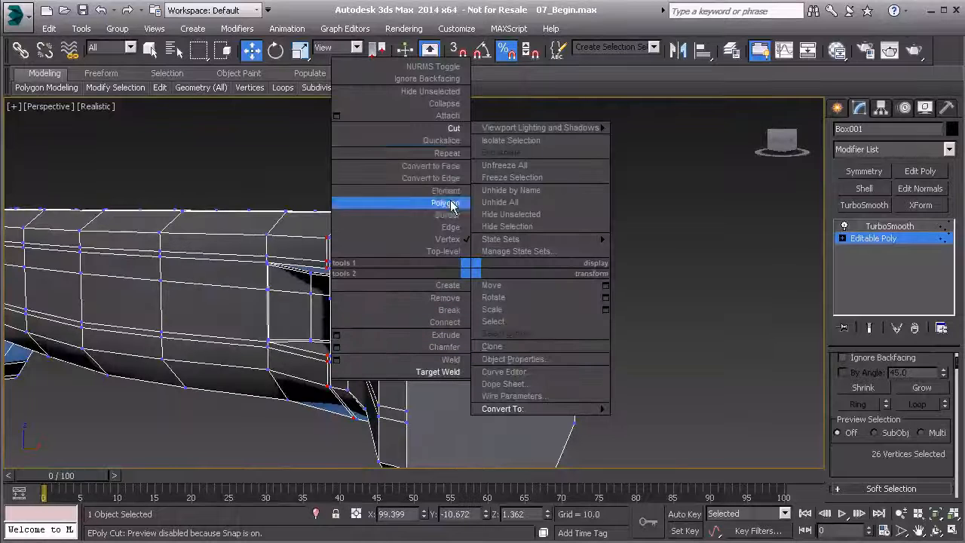
pyautogui.click(456, 128)
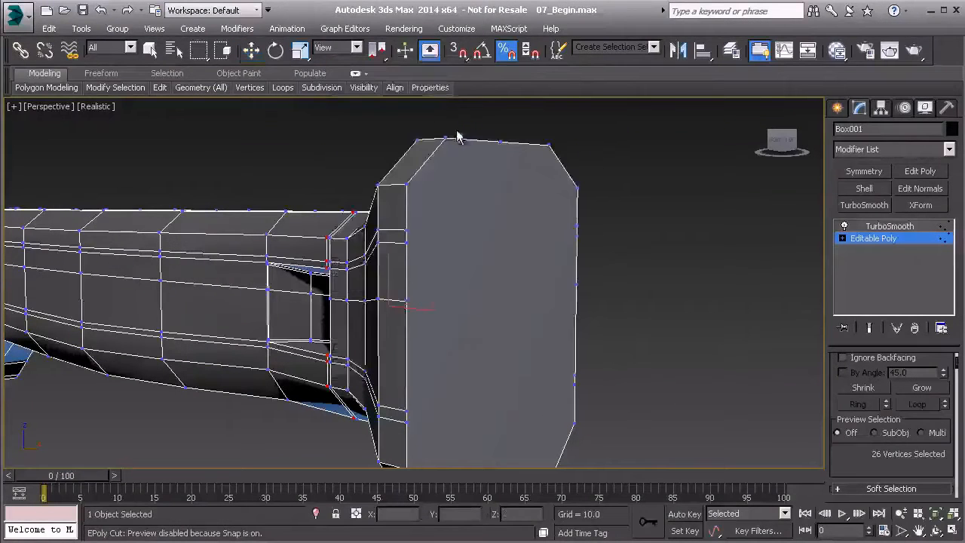
pyautogui.click(407, 302)
pyautogui.click(576, 284)
pyautogui.click(407, 242)
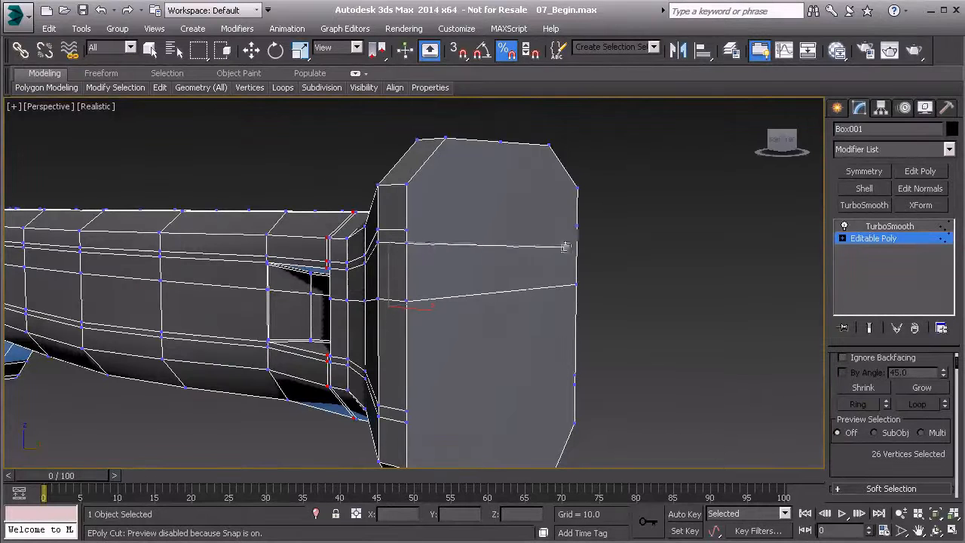
pyautogui.click(578, 236)
pyautogui.click(408, 230)
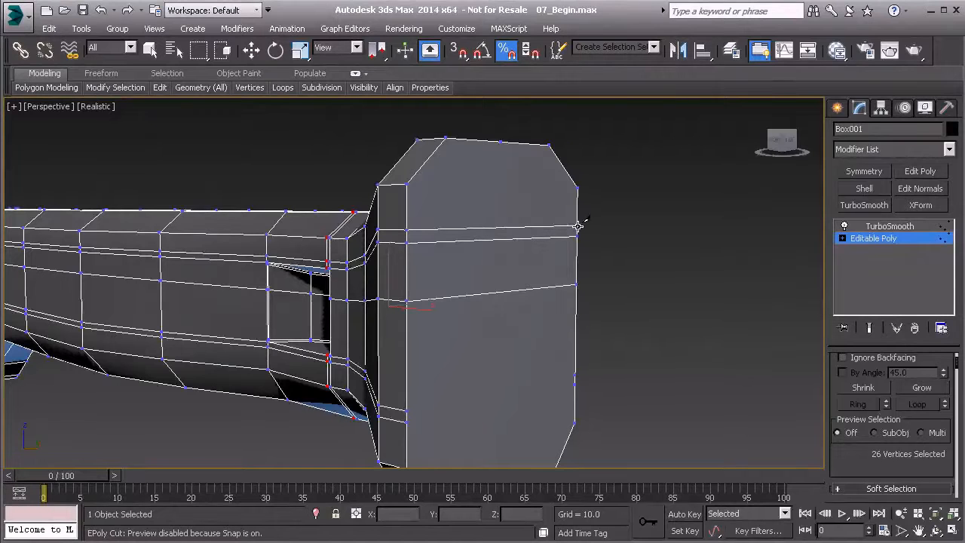
pyautogui.click(407, 184)
pyautogui.click(579, 188)
pyautogui.rightClick(526, 308)
# - Cut three edges across the lower half of the end cap, joining opposite side vertices down to the lower corners
pyautogui.moveTo(502, 350); pyautogui.dragTo(451, 281, button='middle')
pyautogui.click(363, 273)
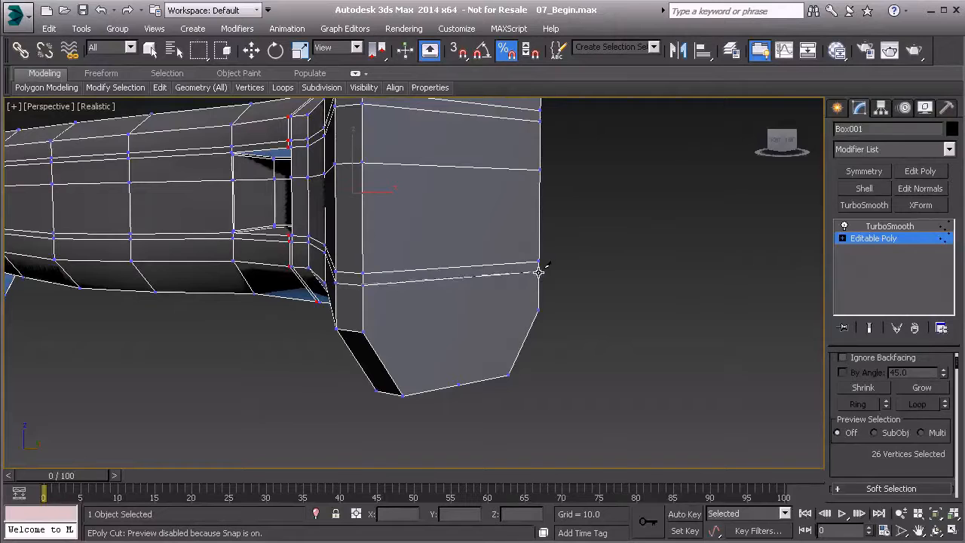
pyautogui.click(361, 332)
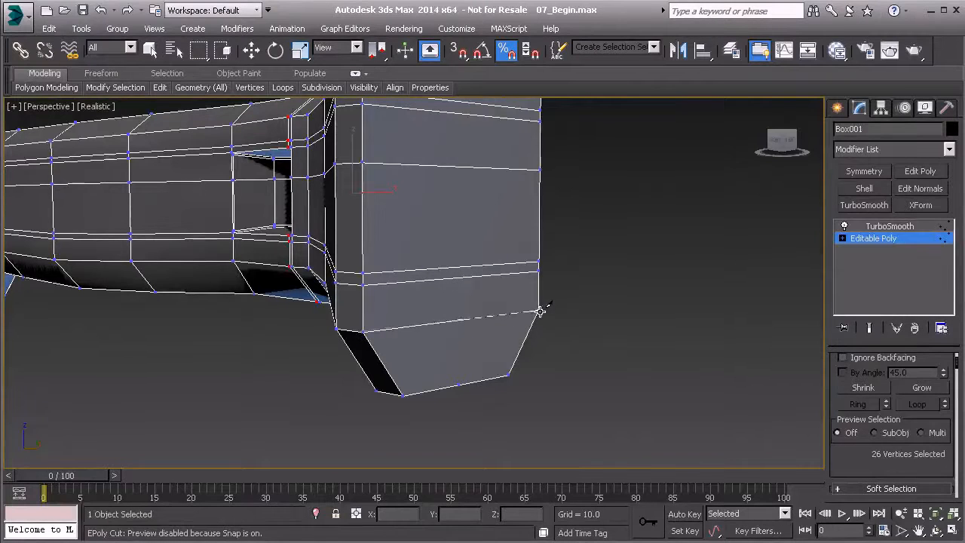
pyautogui.moveTo(472, 346); pyautogui.dragTo(457, 408, button='middle')
pyautogui.scroll(-3, 464, 391)
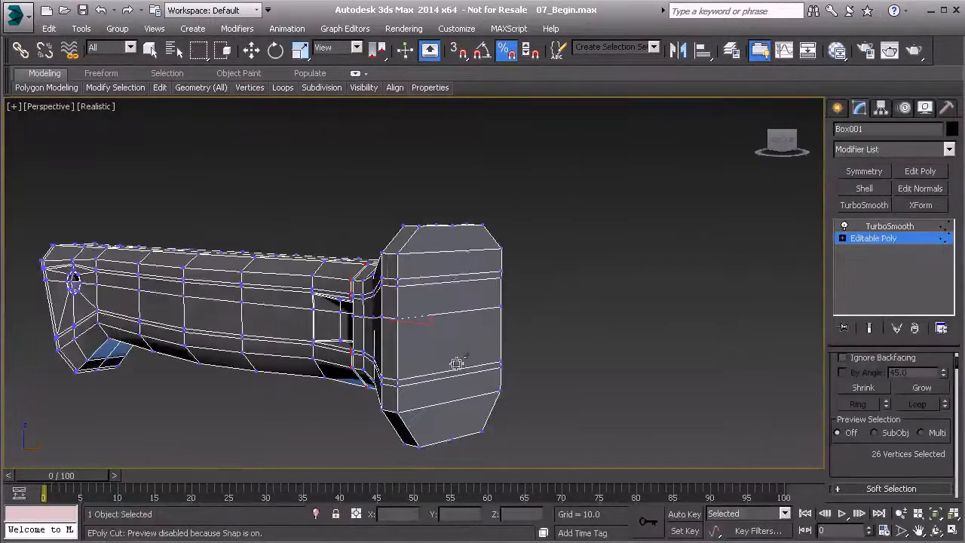
# - Cut a vertical edge through the centre of the end cap from the top to the bottom middle vertex
pyautogui.click(453, 225)
pyautogui.click(453, 438)
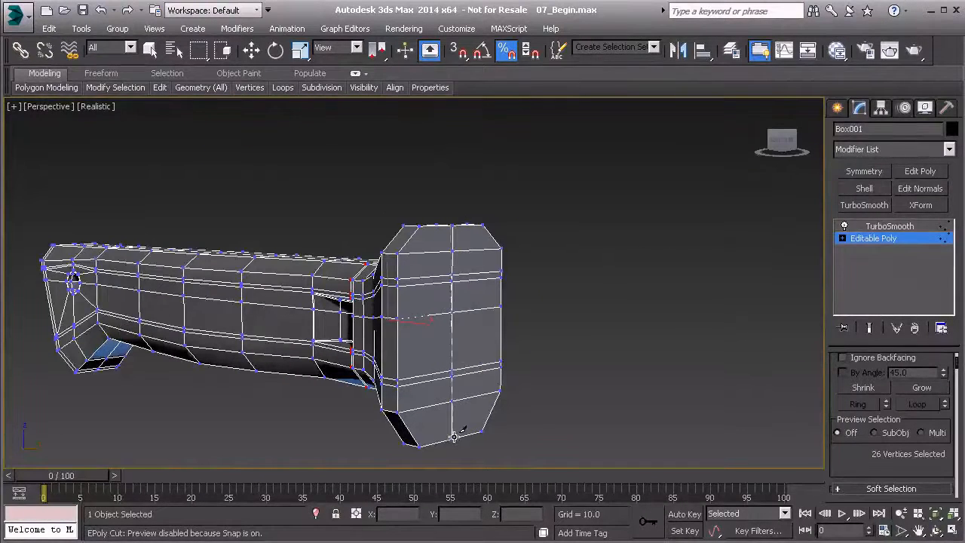
pyautogui.moveTo(518, 368); pyautogui.dragTo(536, 352, button='middle')
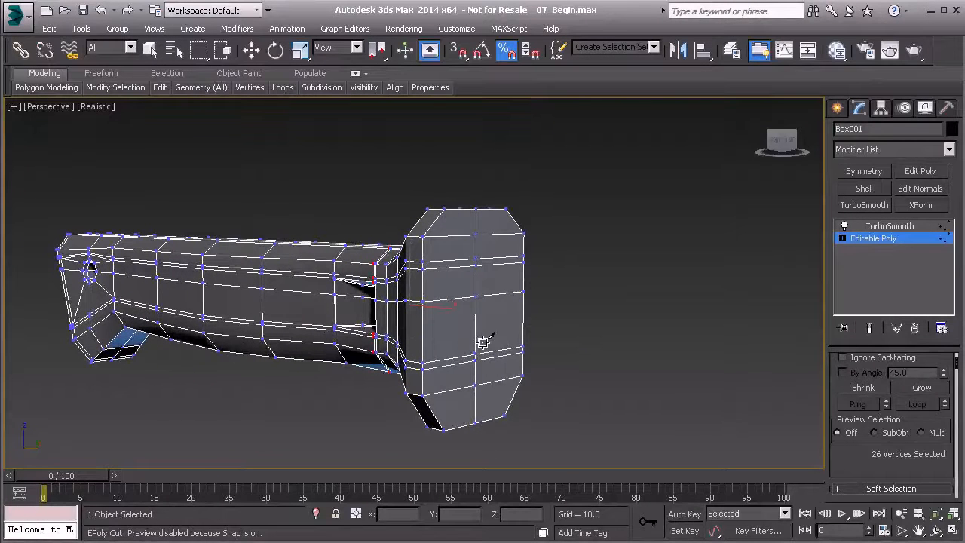
pyautogui.press('w')
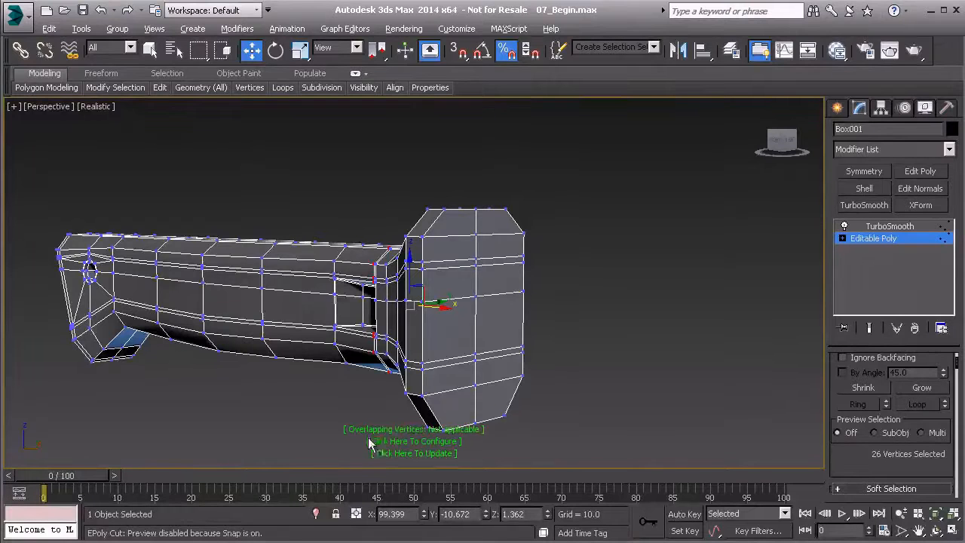
# - Run the overlapping vertices check on the model and inspect the cut intersections on the end cap
pyautogui.moveTo(387, 416); pyautogui.dragTo(417, 383, button='middle')
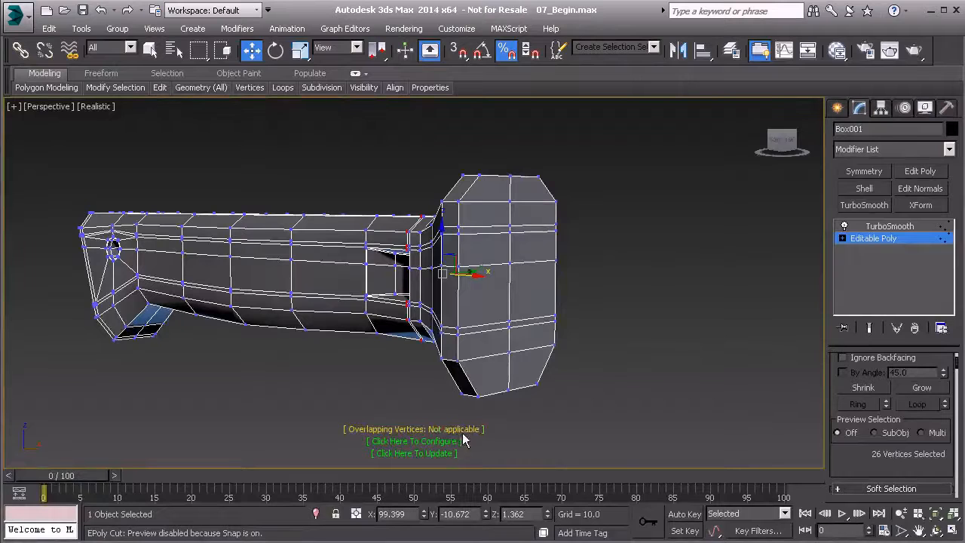
pyautogui.click(411, 453)
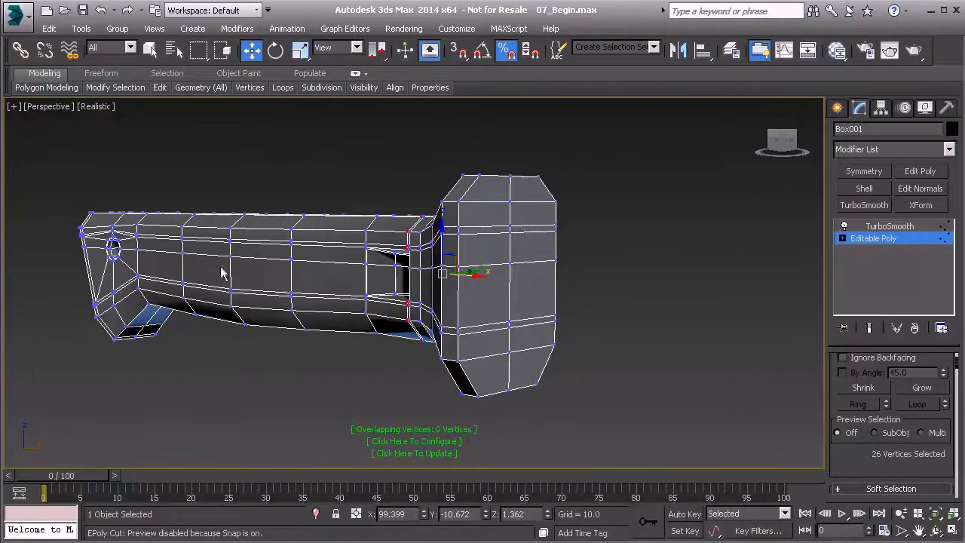
pyautogui.keyDown('alt'); pyautogui.moveTo(431, 305); pyautogui.dragTo(276, 295, button='middle'); pyautogui.keyUp('alt')
pyautogui.scroll(3, 375, 299)
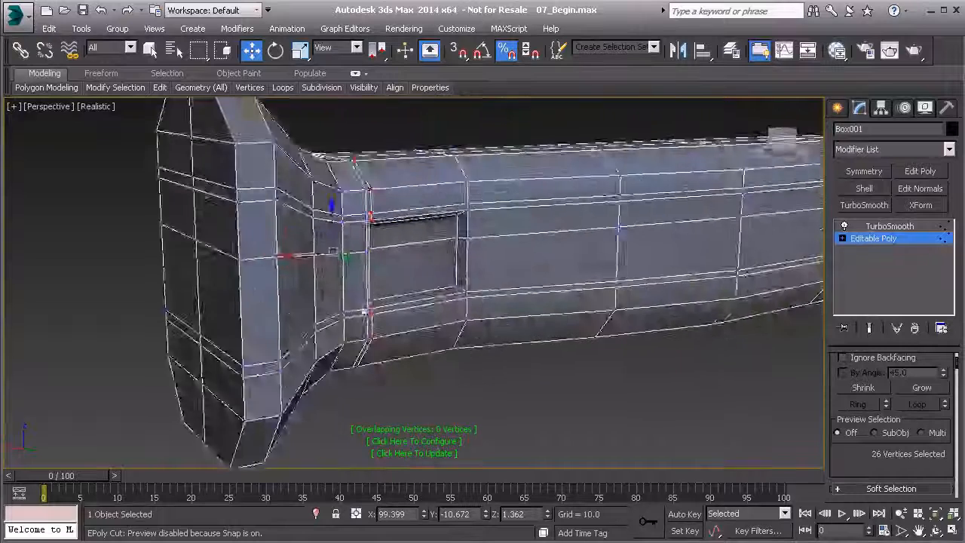
pyautogui.scroll(-5, 386, 315)
pyautogui.keyDown('alt'); pyautogui.moveTo(386, 315); pyautogui.dragTo(581, 334, button='middle'); pyautogui.keyUp('alt')
pyautogui.scroll(5, 499, 337)
pyautogui.moveTo(279, 304); pyautogui.dragTo(454, 319, button='middle')
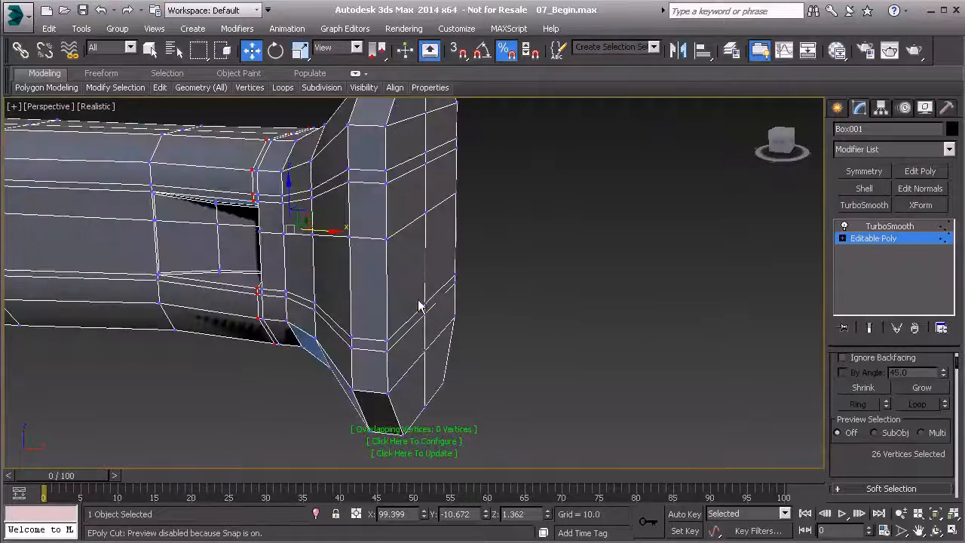
pyautogui.click(424, 305)
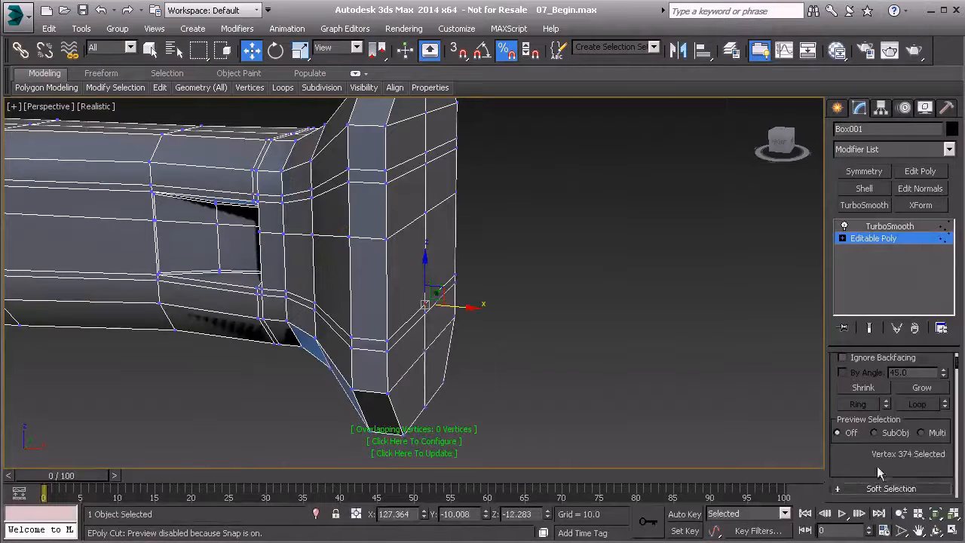
pyautogui.scroll(-5, 876, 465)
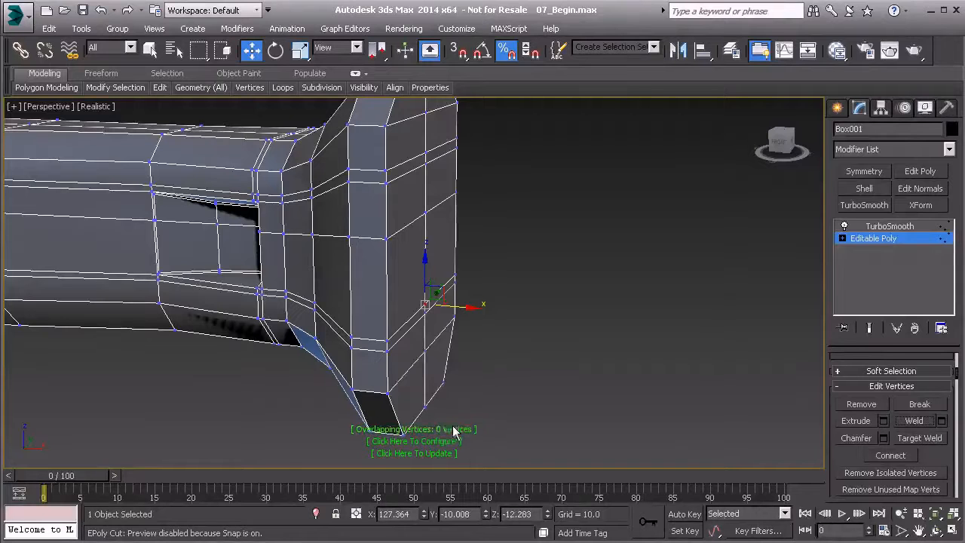
# - Show the TurboSmooth end result on the handle and leave vertex editing
pyautogui.scroll(-10, 519, 276)
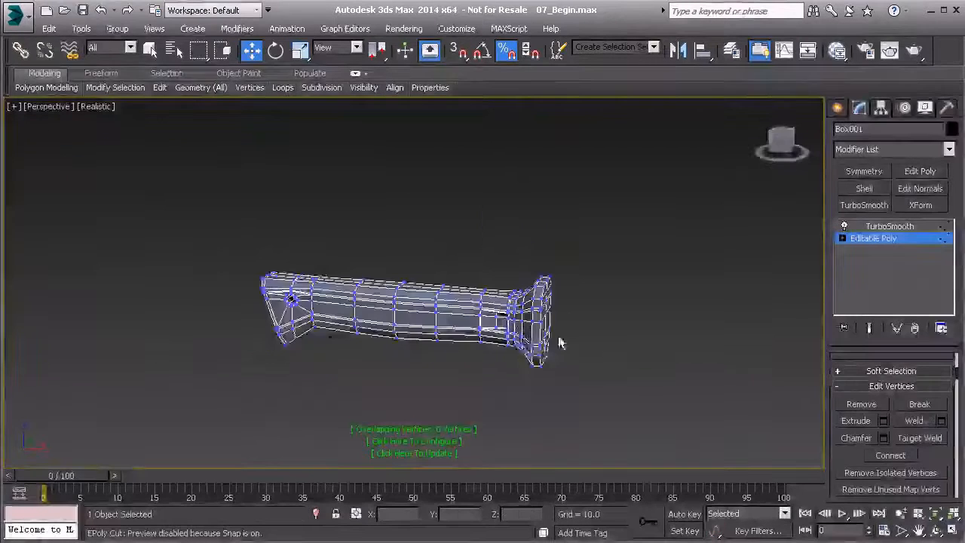
pyautogui.scroll(10, 547, 276)
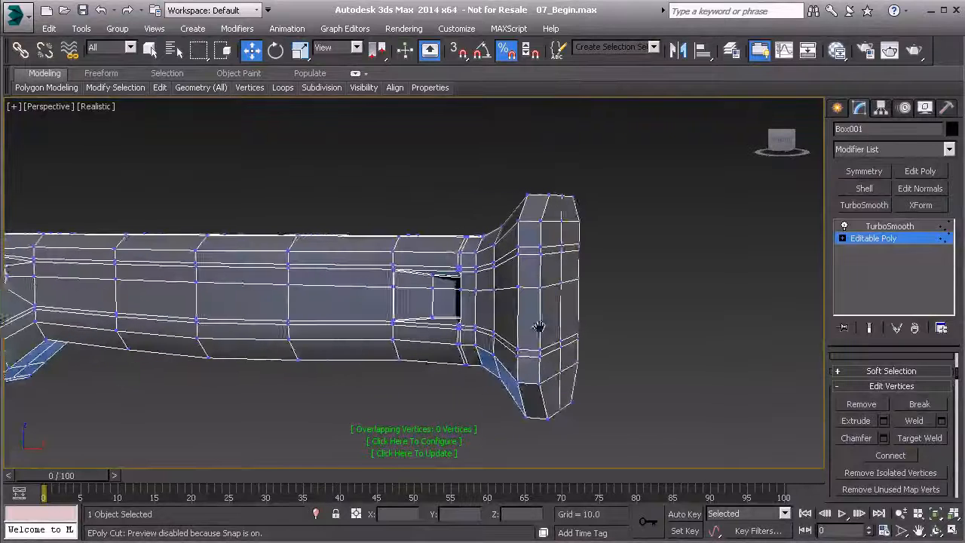
pyautogui.click(867, 327)
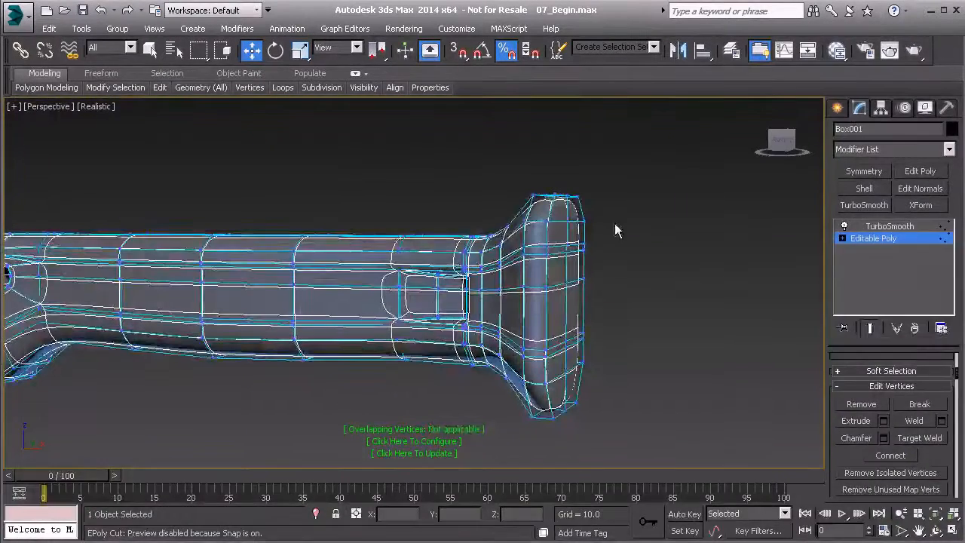
pyautogui.click(878, 239)
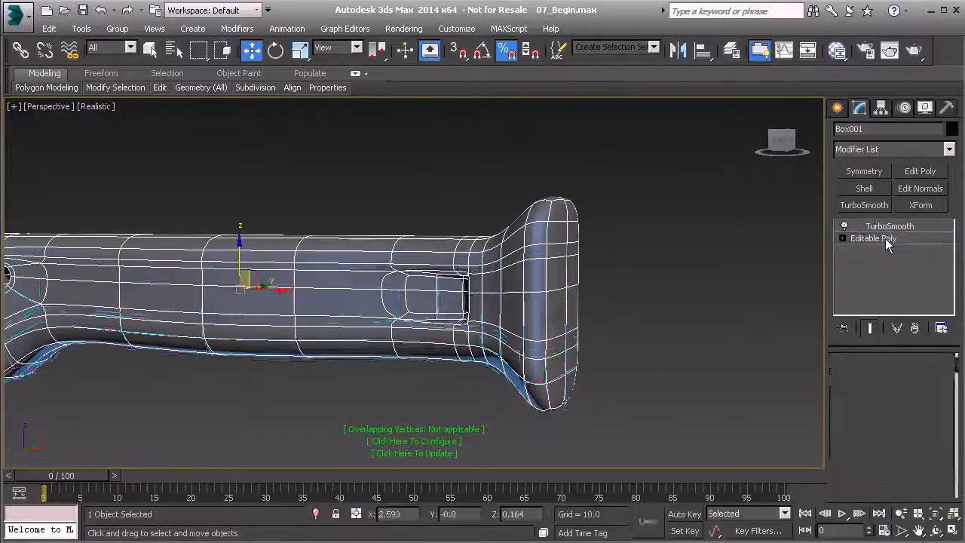
# - Insert two supporting edge loops around the flared end, one at the rim's inner edge and one close to the end cap
pyautogui.click(690, 256)
pyautogui.keyDown('alt'); pyautogui.moveTo(598, 258); pyautogui.dragTo(541, 278, button='middle'); pyautogui.keyUp('alt')
pyautogui.scroll(3, 540, 278)
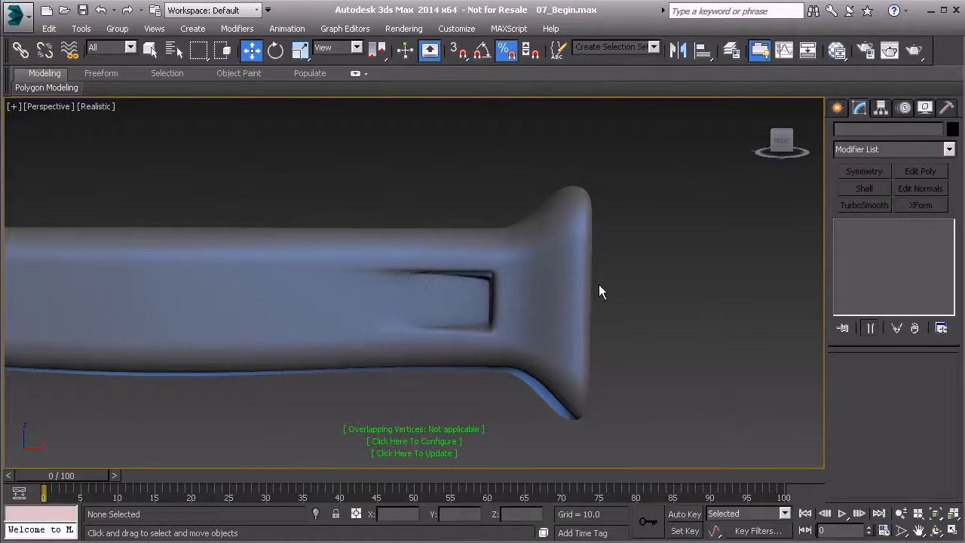
pyautogui.click(576, 276)
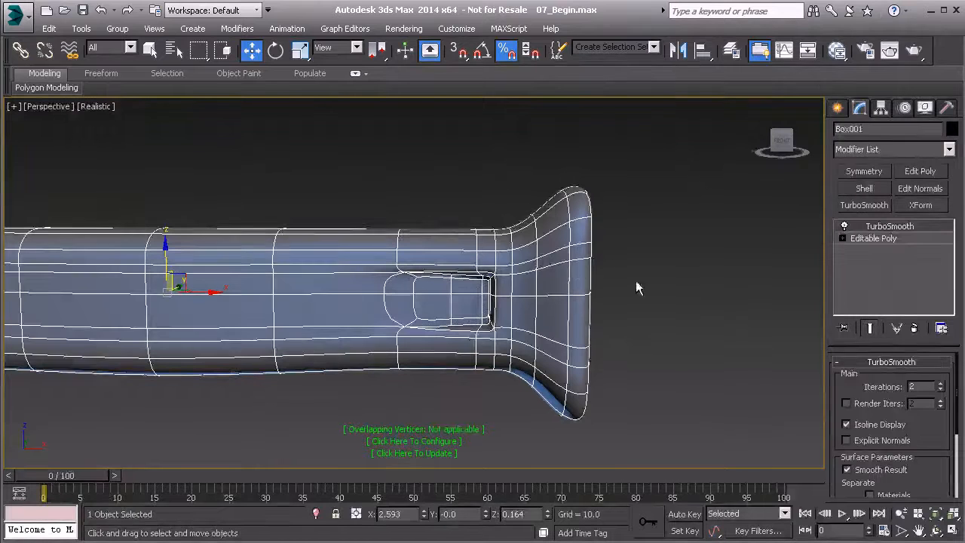
pyautogui.click(867, 238)
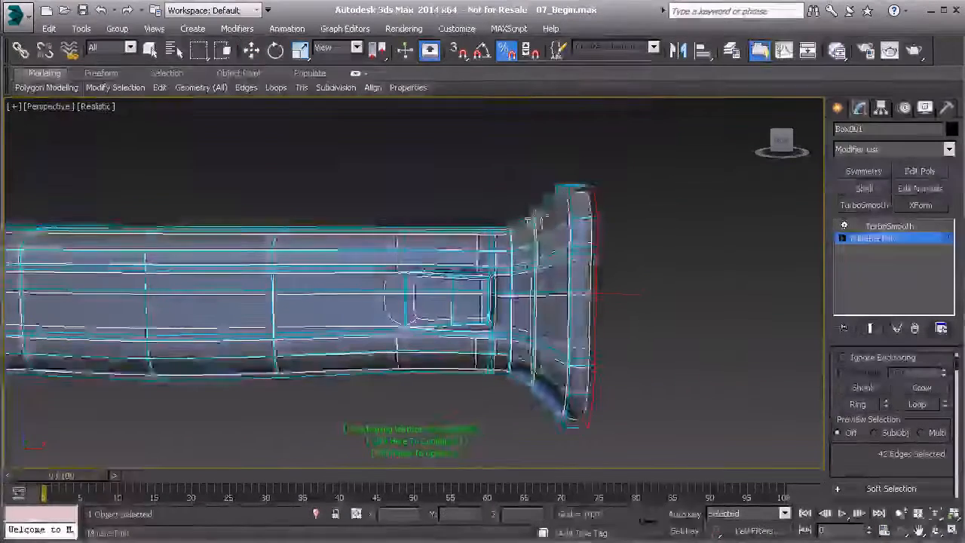
pyautogui.keyDown('alt'); pyautogui.moveTo(306, 225); pyautogui.dragTo(455, 229, button='middle'); pyautogui.keyUp('alt')
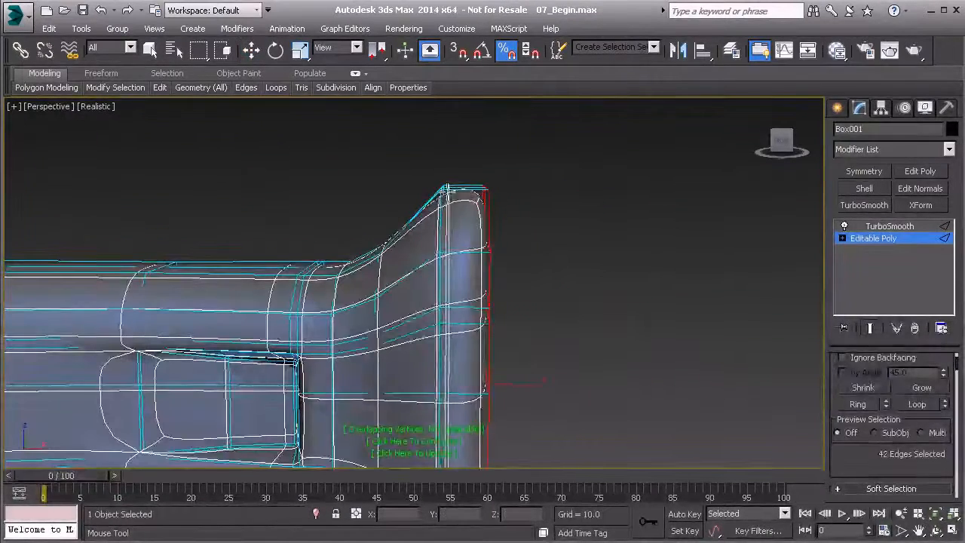
pyautogui.click(450, 196)
pyautogui.keyDown('alt'); pyautogui.moveTo(485, 191); pyautogui.dragTo(493, 232, button='middle'); pyautogui.keyUp('alt')
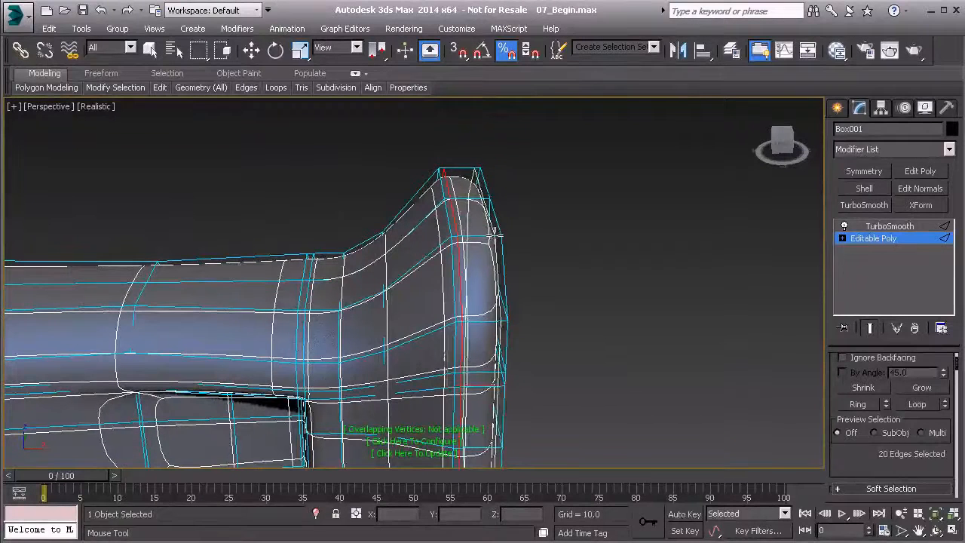
pyautogui.keyDown('alt'); pyautogui.moveTo(491, 230); pyautogui.dragTo(471, 220, button='middle'); pyautogui.keyUp('alt')
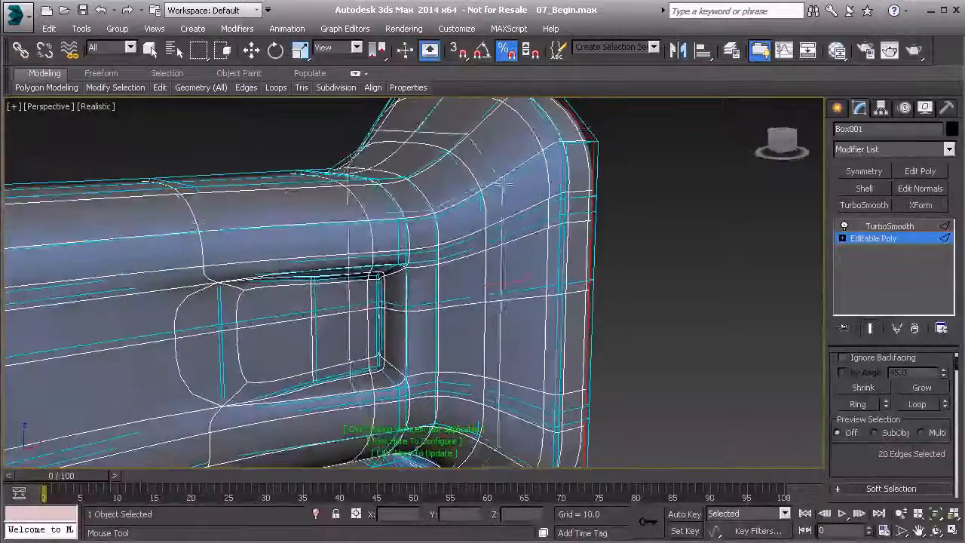
# - Insert a lengthwise edge loop along the upper corner of the handle's front side, running through the flared end
pyautogui.keyDown('ctrl'); pyautogui.doubleClick(556, 134); pyautogui.keyUp('ctrl')
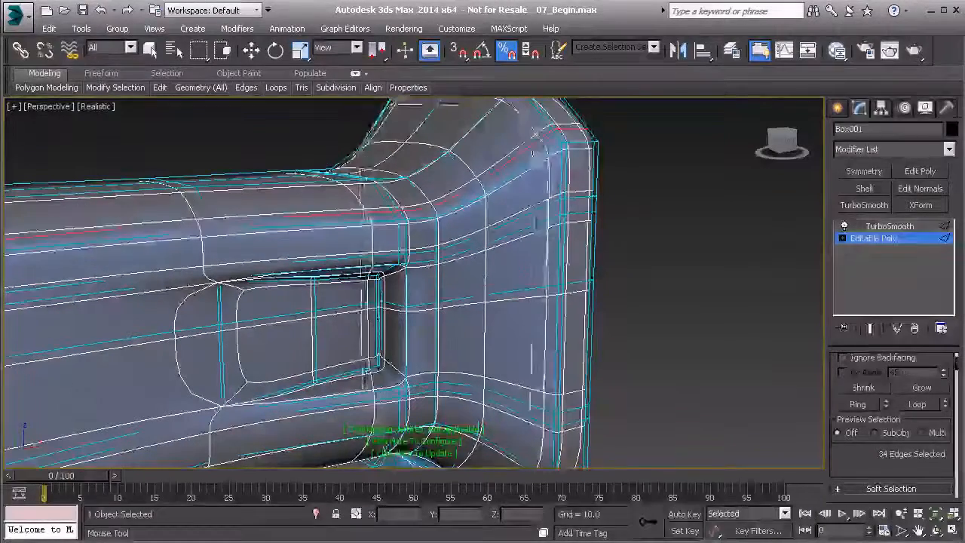
pyautogui.moveTo(303, 251); pyautogui.dragTo(548, 224, button='middle')
pyautogui.press('z')
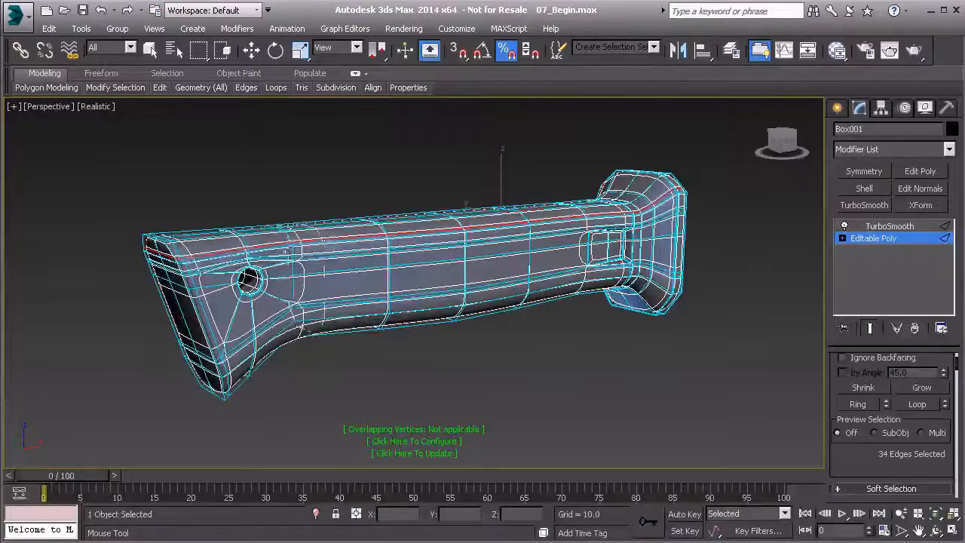
pyautogui.keyDown('alt'); pyautogui.moveTo(332, 339); pyautogui.dragTo(354, 316, button='middle'); pyautogui.keyUp('alt')
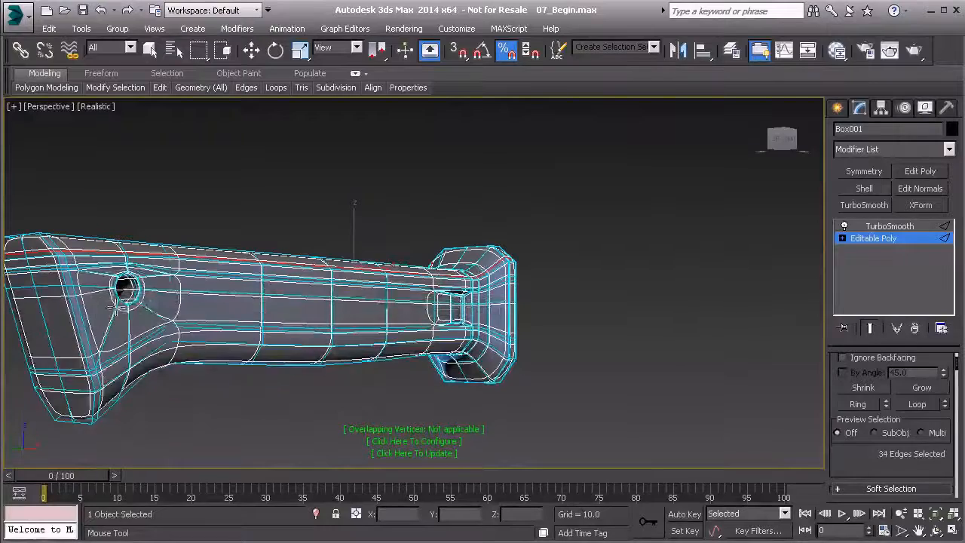
# - Insert lengthwise edge loops along the handle's lower corners, running through the flare and across the end cap
pyautogui.keyDown('alt'); pyautogui.moveTo(560, 336); pyautogui.dragTo(503, 323, button='middle'); pyautogui.keyUp('alt')
pyautogui.scroll(5, 503, 324)
pyautogui.moveTo(555, 344); pyautogui.dragTo(470, 327, button='middle')
pyautogui.scroll(-3, 470, 327)
pyautogui.keyDown('alt'); pyautogui.moveTo(395, 323); pyautogui.dragTo(303, 290, button='middle'); pyautogui.keyUp('alt')
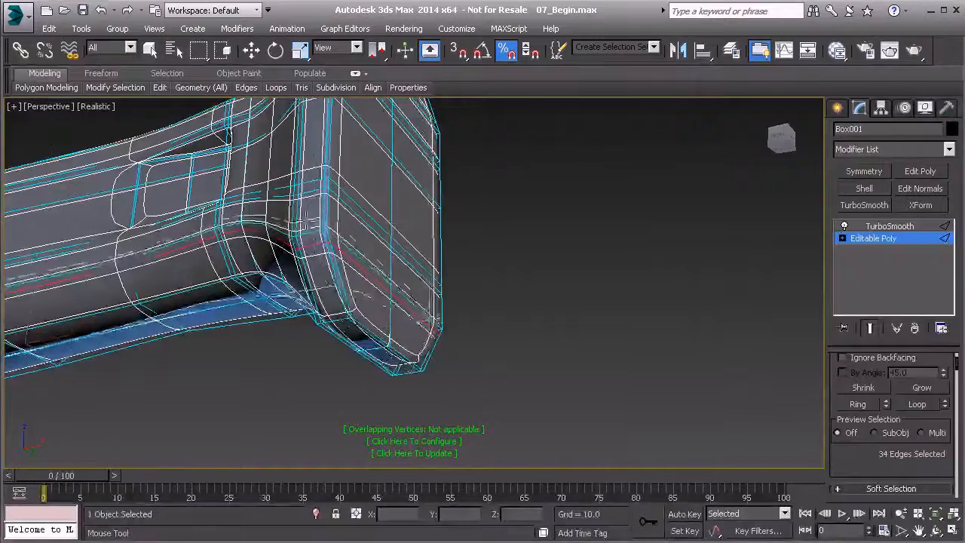
pyautogui.keyDown('alt'); pyautogui.moveTo(318, 300); pyautogui.dragTo(265, 264, button='middle'); pyautogui.keyUp('alt')
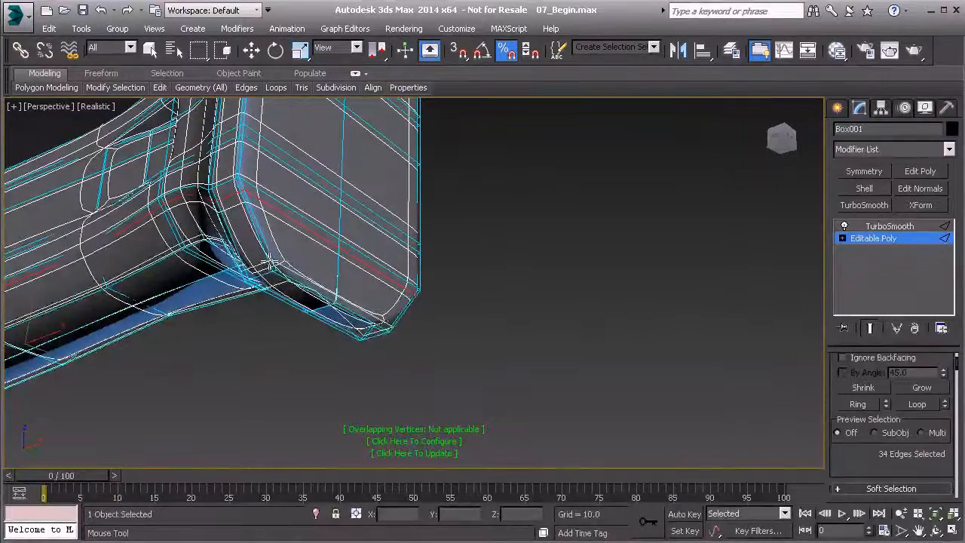
pyautogui.keyDown('alt'); pyautogui.moveTo(268, 260); pyautogui.dragTo(116, 321, button='middle'); pyautogui.keyUp('alt')
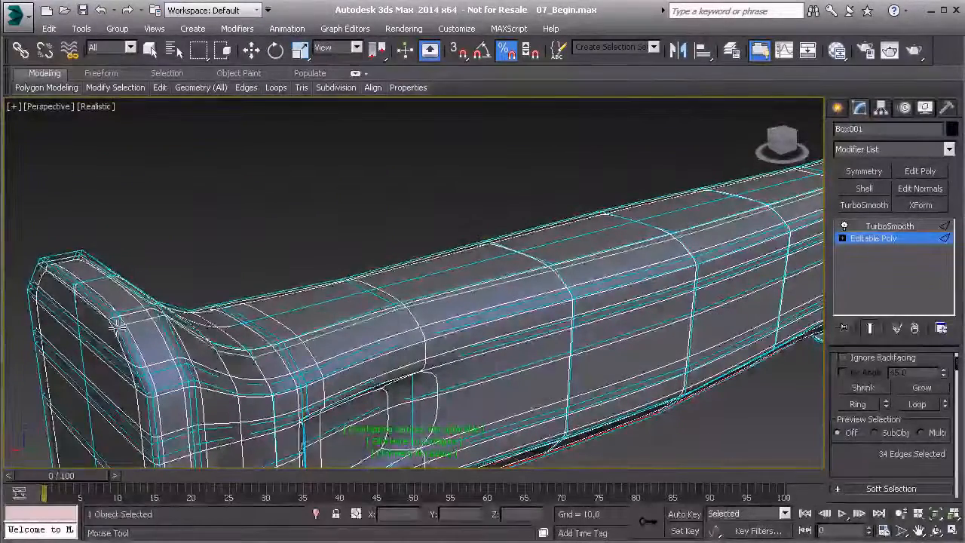
# - Insert a matching lengthwise edge loop along the upper corner of the handle's opposite side and leave edge editing
pyautogui.doubleClick(116, 327)
pyautogui.press('w')
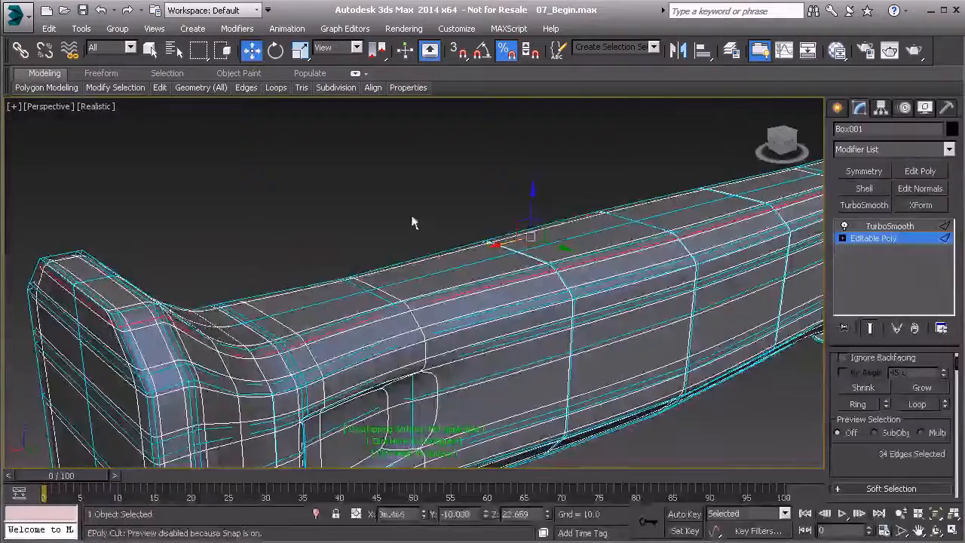
pyautogui.click(349, 217)
pyautogui.click(877, 240)
# - Deselect the handle and examine the smoothed surface from both sides, including the flared end and the side recess
pyautogui.click(283, 245)
pyautogui.keyDown('alt'); pyautogui.moveTo(282, 245); pyautogui.dragTo(359, 254, button='middle'); pyautogui.keyUp('alt')
pyautogui.scroll(-4, 359, 255)
pyautogui.moveTo(462, 243); pyautogui.dragTo(192, 380, button='middle')
pyautogui.moveTo(419, 286); pyautogui.dragTo(236, 279, button='middle')
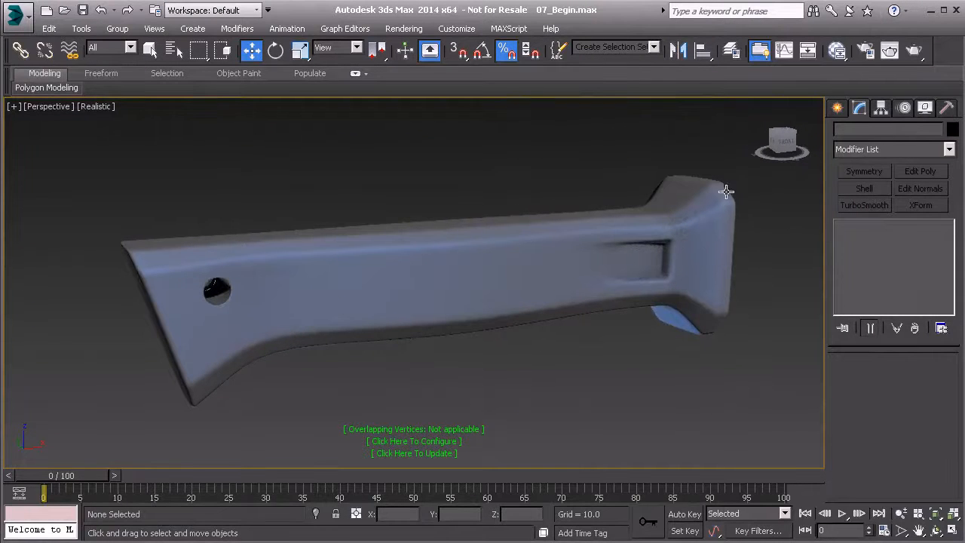
pyautogui.keyDown('alt'); pyautogui.moveTo(724, 187); pyautogui.dragTo(638, 265, button='middle'); pyautogui.keyUp('alt')
pyautogui.keyDown('alt'); pyautogui.moveTo(713, 212); pyautogui.dragTo(611, 363, button='middle'); pyautogui.keyUp('alt')
pyautogui.keyDown('alt'); pyautogui.moveTo(404, 313); pyautogui.dragTo(514, 317, button='middle'); pyautogui.keyUp('alt')
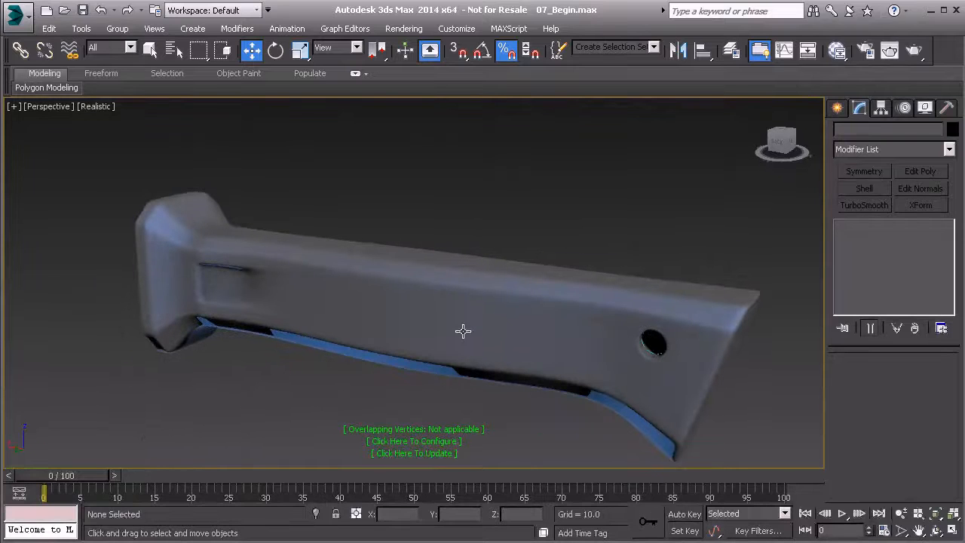
pyautogui.keyDown('alt'); pyautogui.moveTo(391, 325); pyautogui.dragTo(411, 306, button='middle'); pyautogui.keyUp('alt')
pyautogui.moveTo(412, 307); pyautogui.dragTo(585, 249, button='middle')
pyautogui.scroll(3, 493, 303)
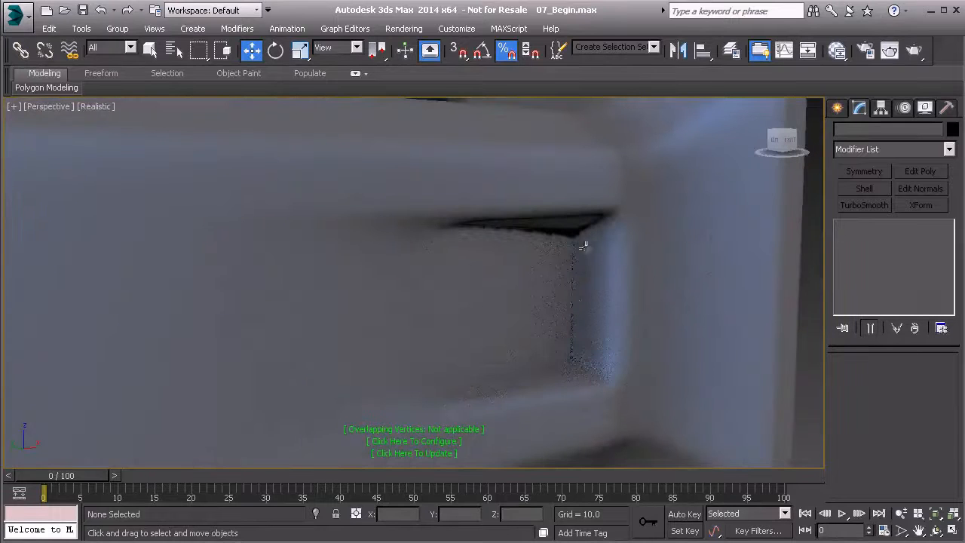
pyautogui.scroll(-8, 594, 345)
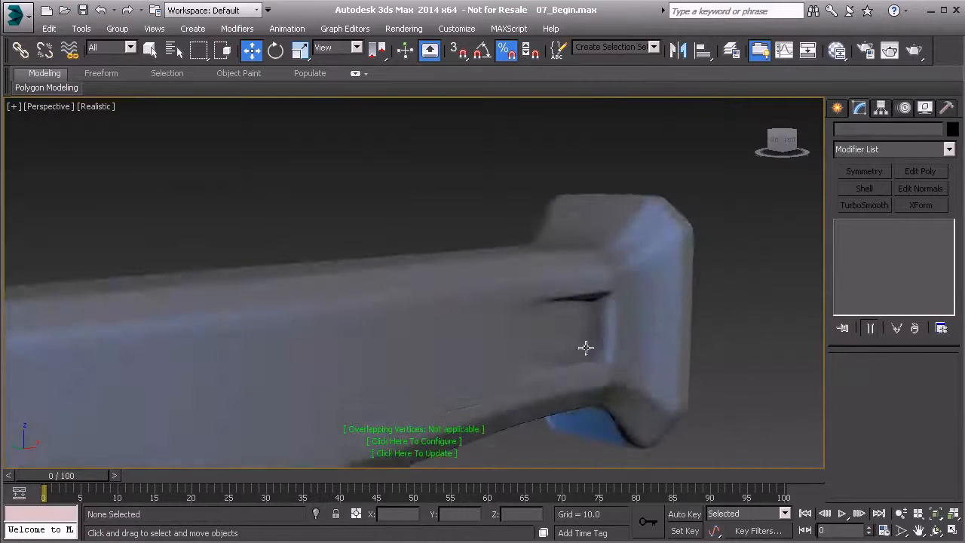
# - In the top view, select all Editable Poly polygons on the positive-Y half of the handle and delete them
pyautogui.click(505, 344)
pyautogui.moveTo(505, 345); pyautogui.dragTo(463, 294, button='middle')
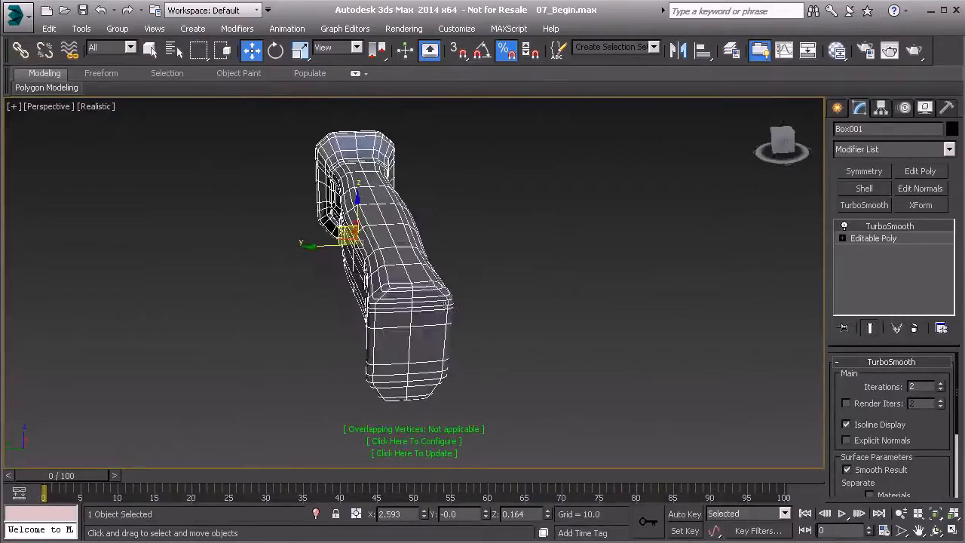
pyautogui.press('t')
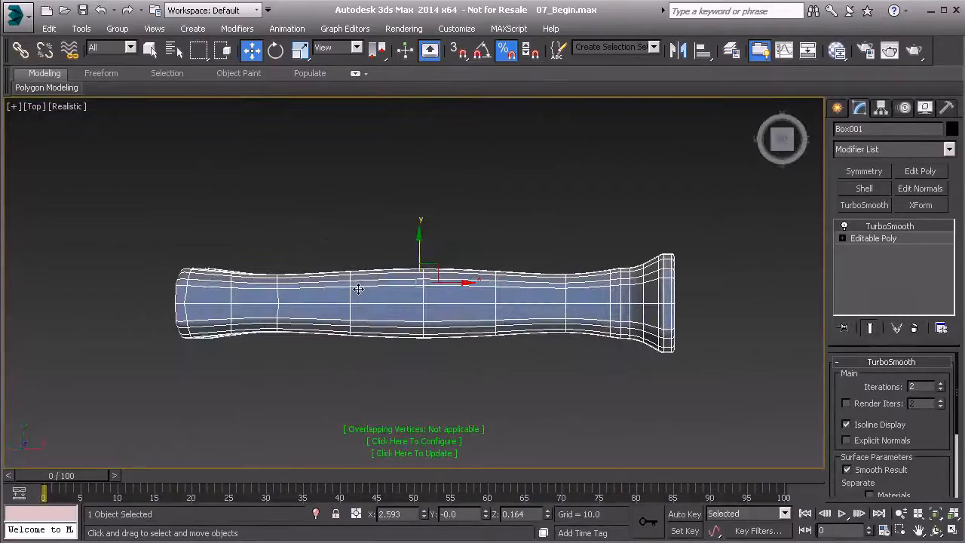
pyautogui.click(873, 238)
pyautogui.press('4')
pyautogui.hotkey('alt', 'c')
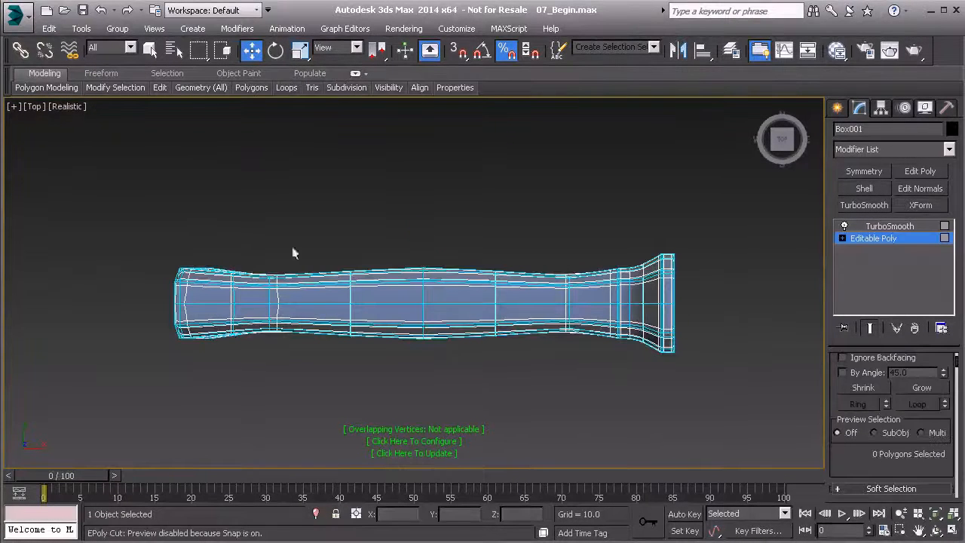
pyautogui.moveTo(685, 296); pyautogui.dragTo(686, 296)
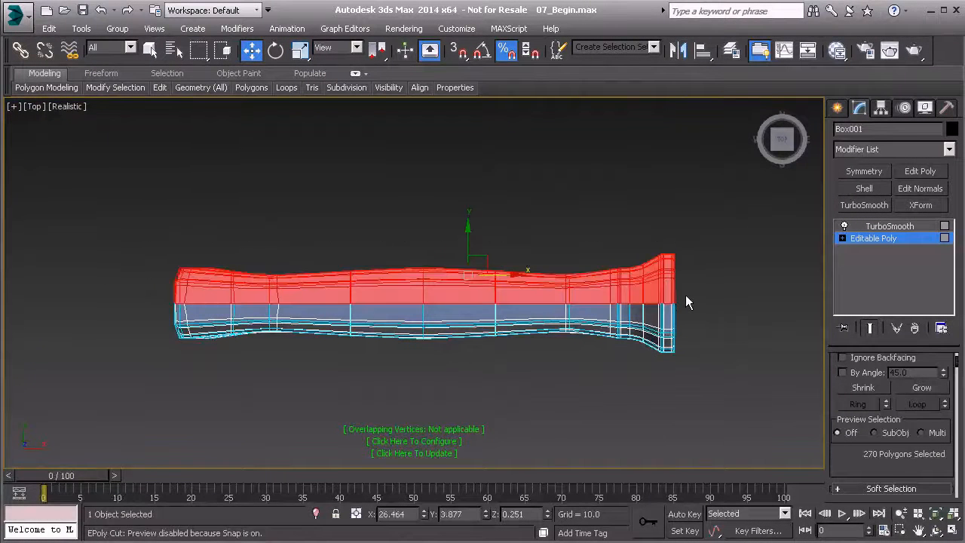
pyautogui.press('Delete')
pyautogui.moveTo(287, 271); pyautogui.dragTo(362, 262, button='middle')
pyautogui.moveTo(256, 254); pyautogui.dragTo(386, 284)
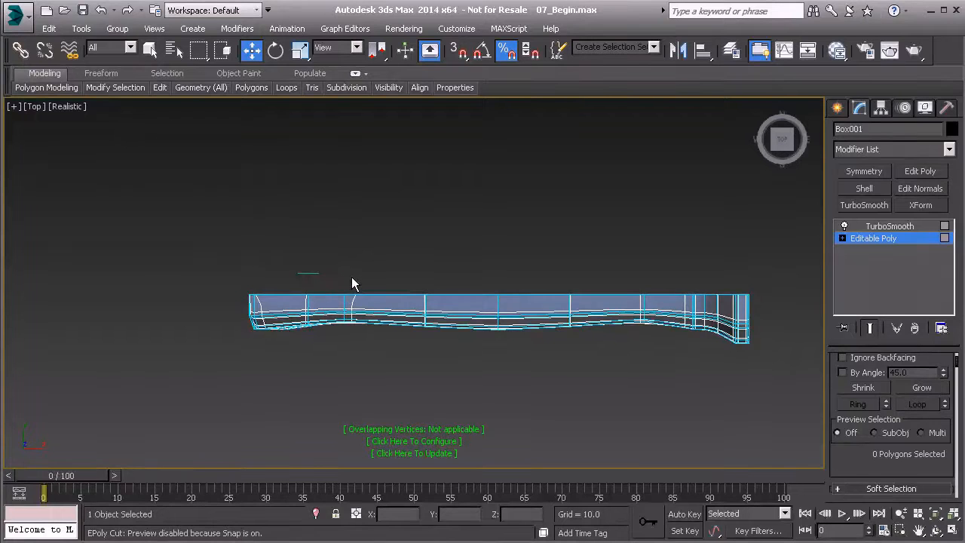
# - Add a Symmetry modifier between the Editable Poly and TurboSmooth and set its mirror axis to Z
pyautogui.press('p')
pyautogui.keyDown('alt'); pyautogui.moveTo(325, 282); pyautogui.dragTo(482, 262, button='middle'); pyautogui.keyUp('alt')
pyautogui.click(878, 238)
pyautogui.press('2')
pyautogui.keyDown('alt'); pyautogui.moveTo(250, 239); pyautogui.dragTo(400, 261, button='middle'); pyautogui.keyUp('alt')
pyautogui.click(362, 242)
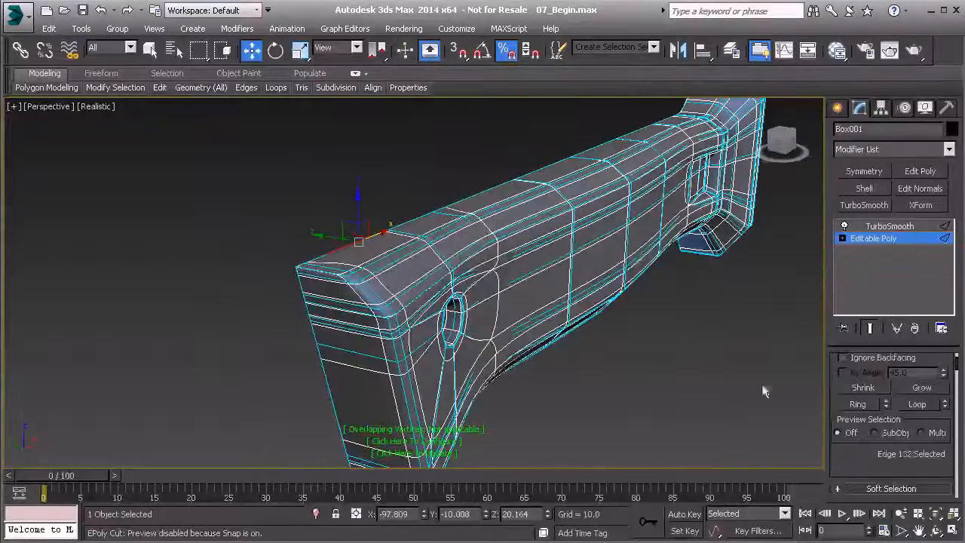
pyautogui.scroll(-5, 868, 462)
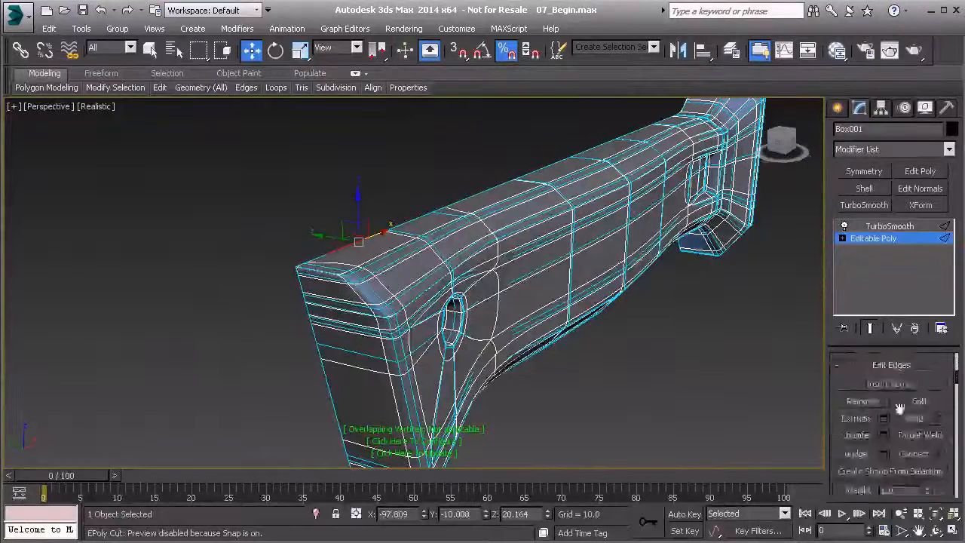
pyautogui.click(865, 173)
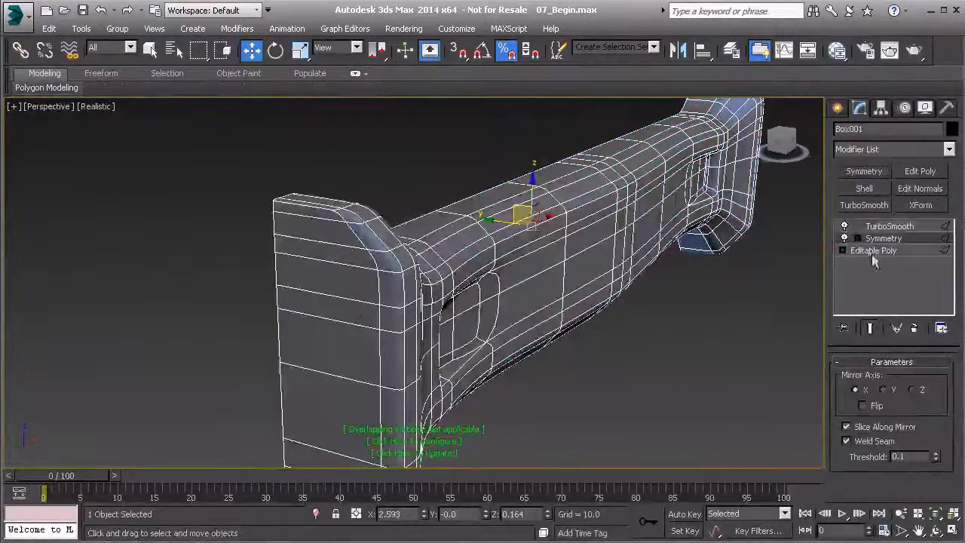
pyautogui.click(912, 392)
pyautogui.keyDown('alt'); pyautogui.moveTo(517, 299); pyautogui.dragTo(440, 353, button='middle'); pyautogui.keyUp('alt')
pyautogui.keyDown('alt'); pyautogui.moveTo(546, 328); pyautogui.dragTo(621, 213, button='middle'); pyautogui.keyUp('alt')
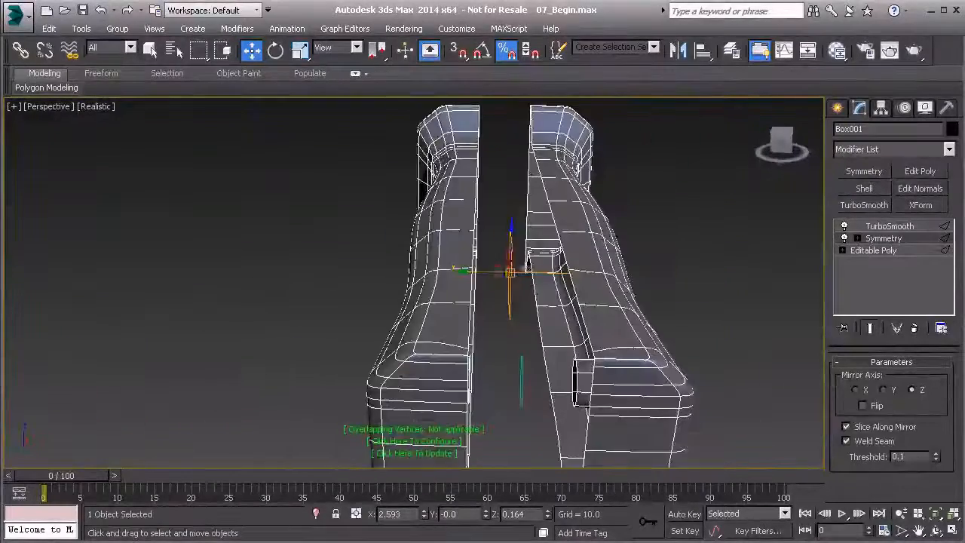
pyautogui.keyDown('alt'); pyautogui.moveTo(540, 271); pyautogui.dragTo(588, 260, button='middle'); pyautogui.keyUp('alt')
# - Move the Symmetry modifier's Mirror gizmo along Y until the two handle halves meet at the centre seam
pyautogui.click(857, 238)
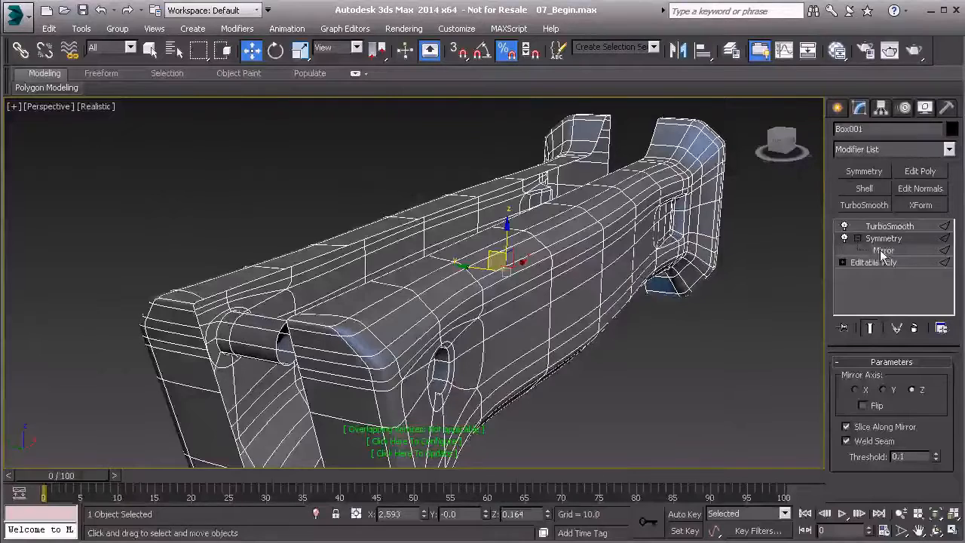
pyautogui.click(882, 251)
pyautogui.keyDown('alt'); pyautogui.moveTo(556, 267); pyautogui.dragTo(469, 269, button='middle'); pyautogui.keyUp('alt')
pyautogui.moveTo(469, 269); pyautogui.dragTo(505, 270)
pyautogui.keyDown('alt'); pyautogui.moveTo(518, 321); pyautogui.dragTo(315, 232, button='middle'); pyautogui.keyUp('alt')
pyautogui.keyDown('alt'); pyautogui.moveTo(367, 281); pyautogui.dragTo(552, 315, button='middle'); pyautogui.keyUp('alt')
pyautogui.moveTo(629, 309); pyautogui.dragTo(460, 315, button='middle')
# - Collapse the stack to the Symmetry modifier, holding the scene first and keeping TurboSmooth on top
pyautogui.click(866, 238)
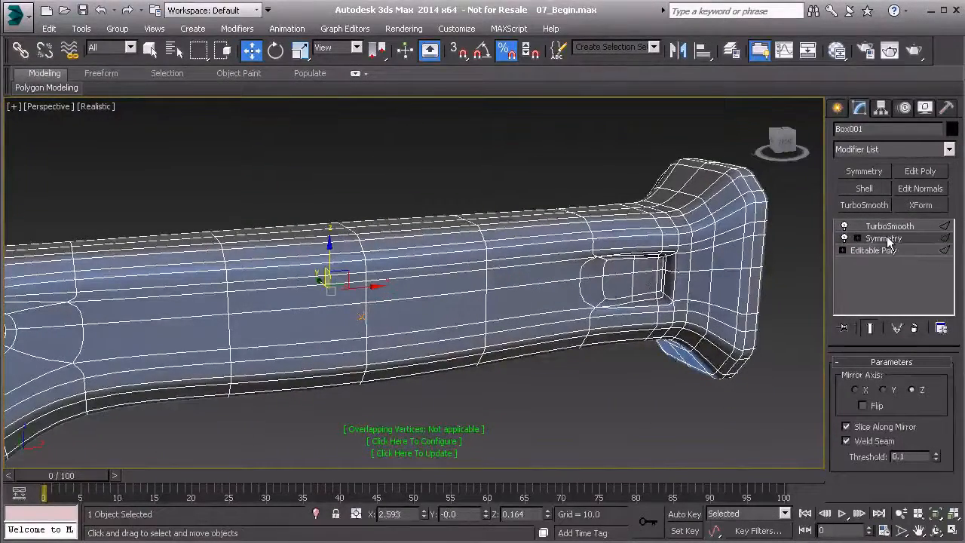
pyautogui.rightClick(862, 239)
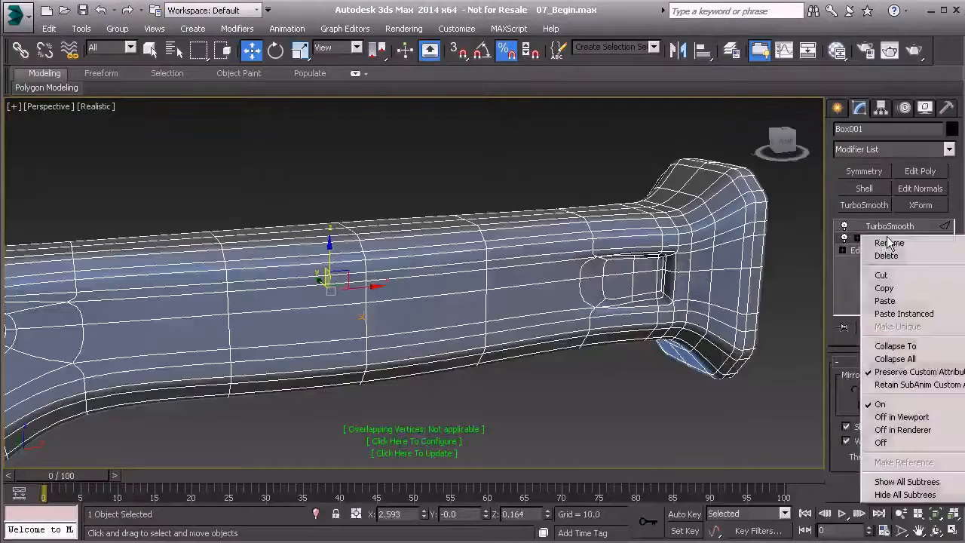
pyautogui.click(890, 347)
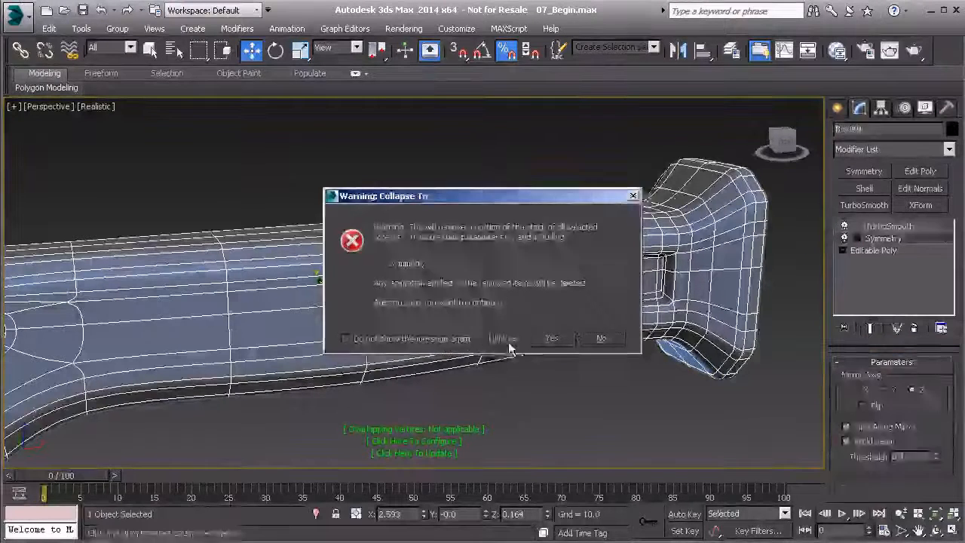
pyautogui.click(508, 341)
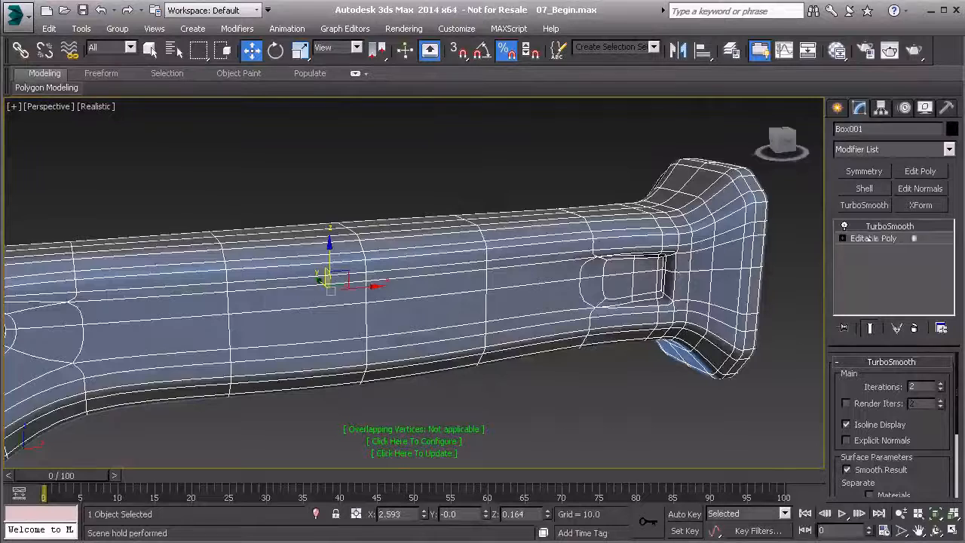
# - Deselect the handle and examine the smoothed side recess and flared end up close
pyautogui.click(454, 187)
pyautogui.keyDown('alt'); pyautogui.moveTo(454, 187); pyautogui.dragTo(527, 305, button='middle'); pyautogui.keyUp('alt')
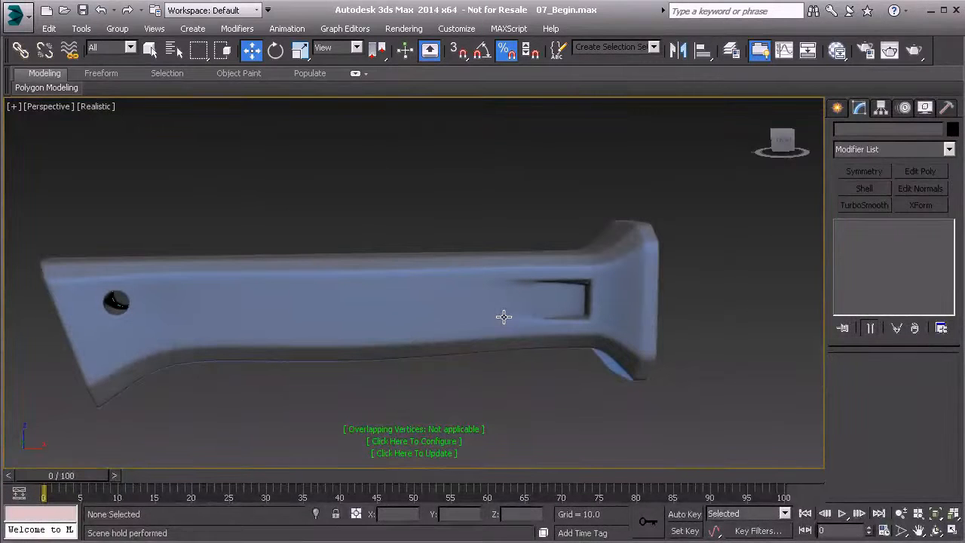
pyautogui.scroll(10, 549, 286)
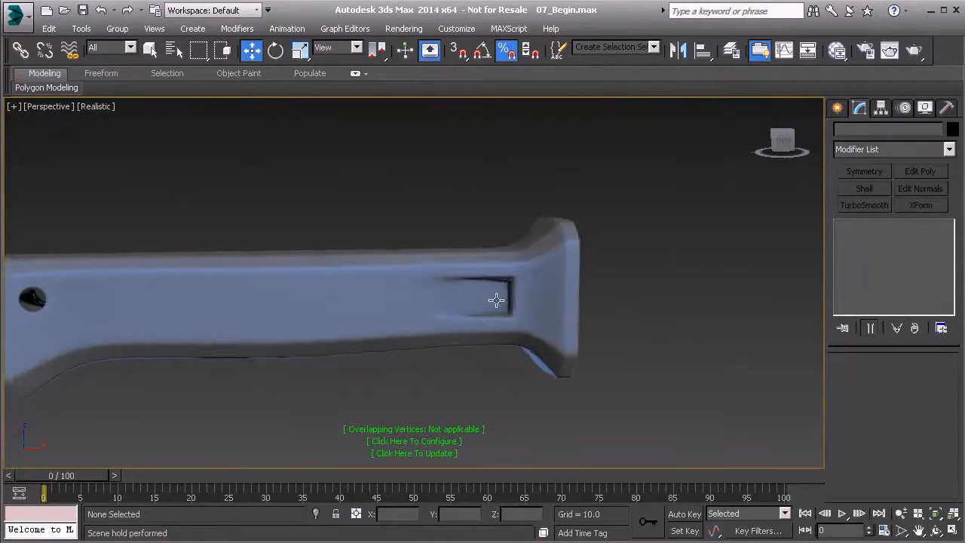
pyautogui.moveTo(451, 295); pyautogui.dragTo(446, 281, button='middle')
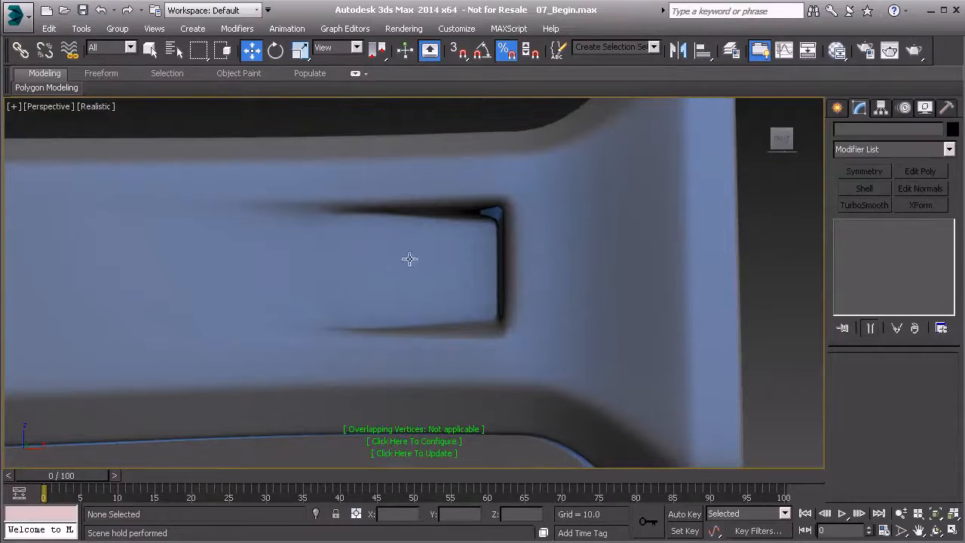
pyautogui.moveTo(400, 297); pyautogui.dragTo(616, 297, button='middle')
pyautogui.scroll(-5, 554, 308)
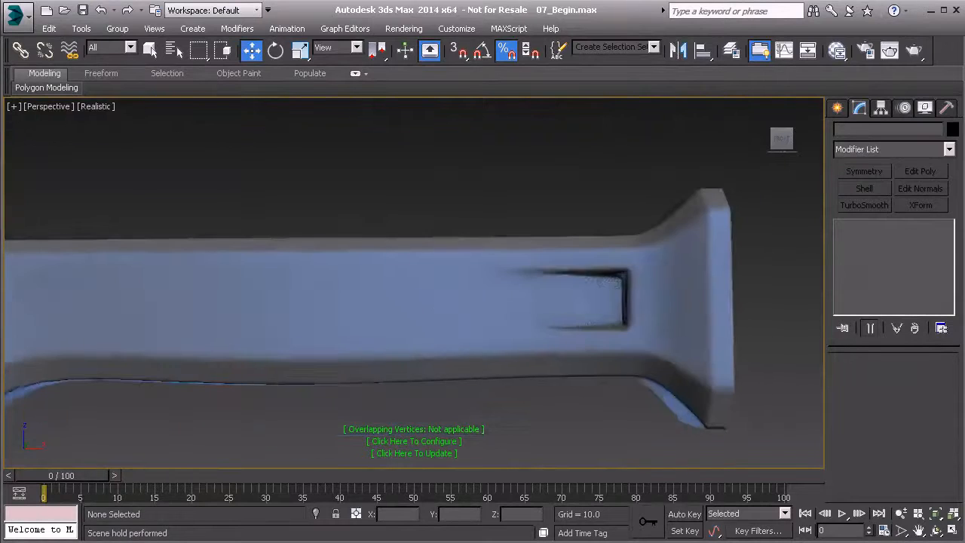
# - Select the handle and enter the Polygon sub-object level of its Editable Poly
pyautogui.moveTo(346, 302); pyautogui.dragTo(814, 303, button='middle')
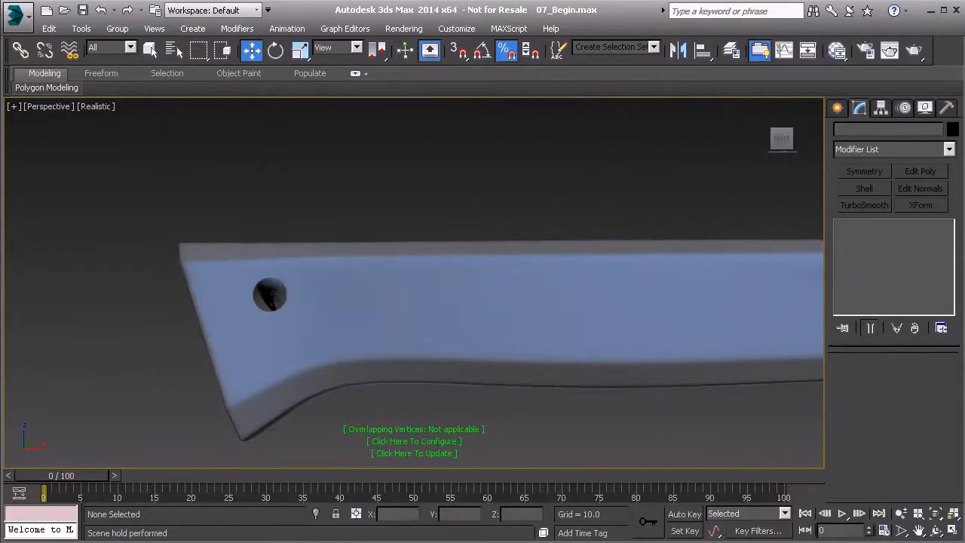
pyautogui.moveTo(716, 344); pyautogui.dragTo(394, 350, button='middle')
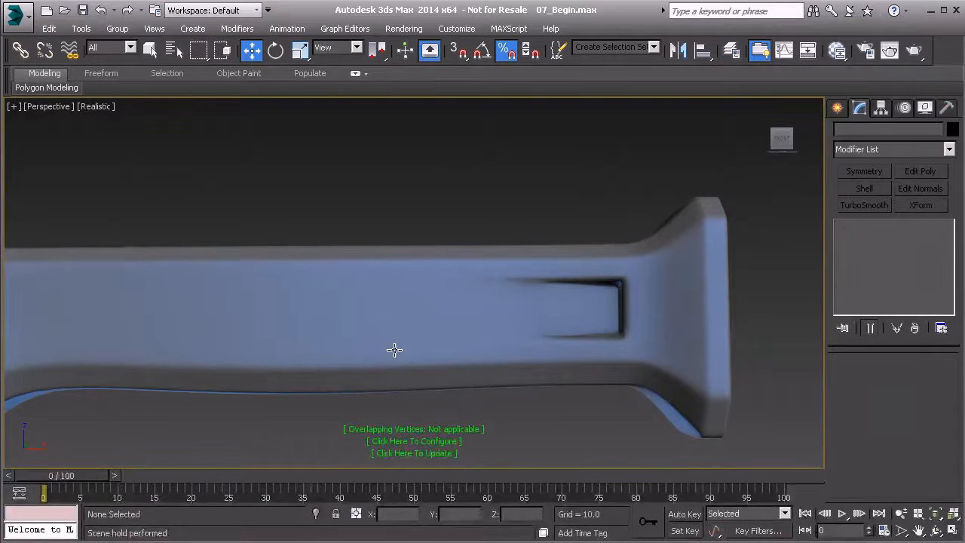
pyautogui.moveTo(209, 293); pyautogui.dragTo(506, 328, button='middle')
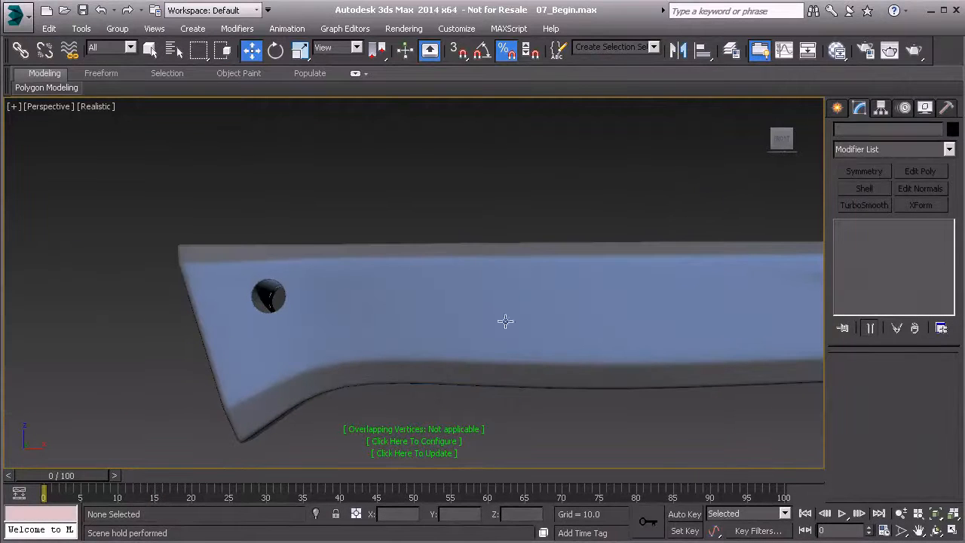
pyautogui.click(298, 314)
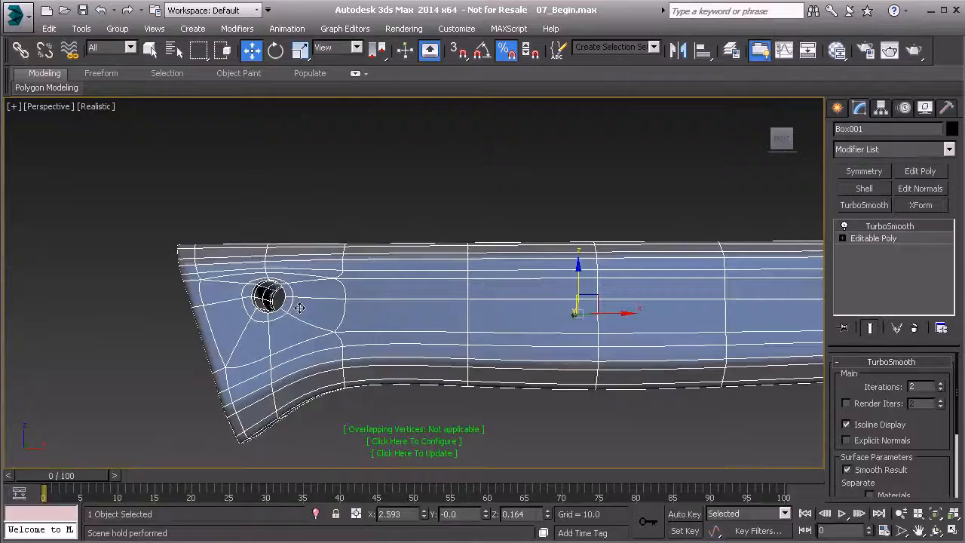
pyautogui.click(898, 239)
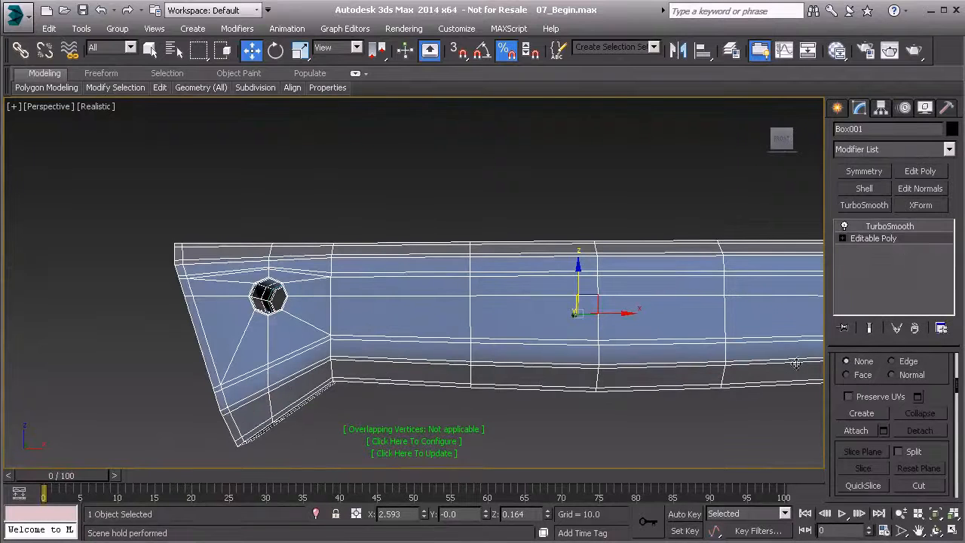
pyautogui.press('4')
pyautogui.hotkey('alt', 'c')
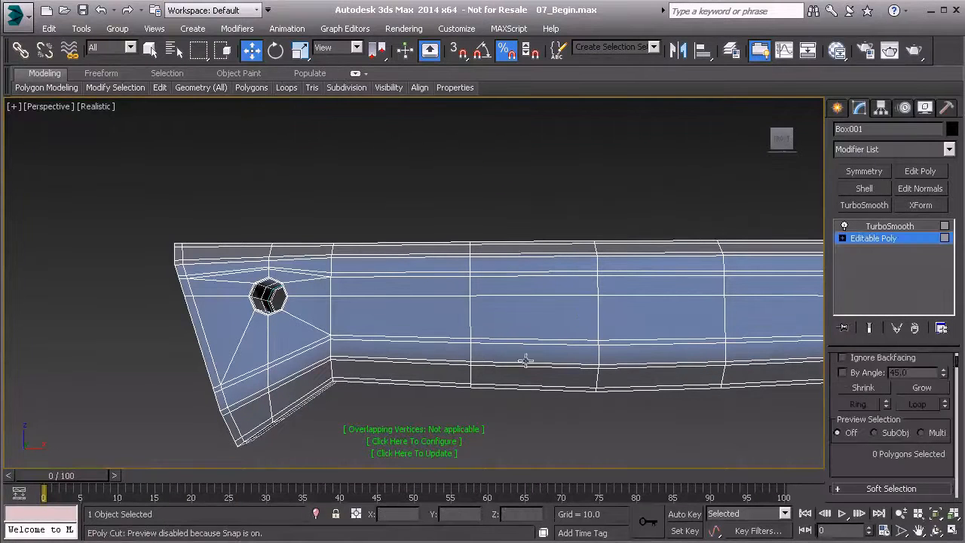
# - Select the eight front-face polygons surrounding the round hole near the slanted end of the handle
pyautogui.scroll(6, 439, 352)
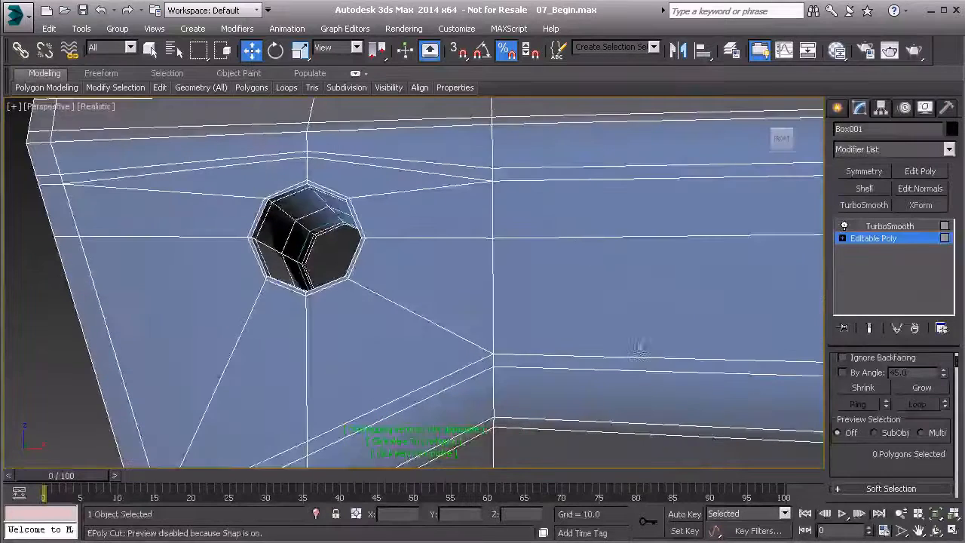
pyautogui.moveTo(319, 254); pyautogui.dragTo(366, 263, button='middle')
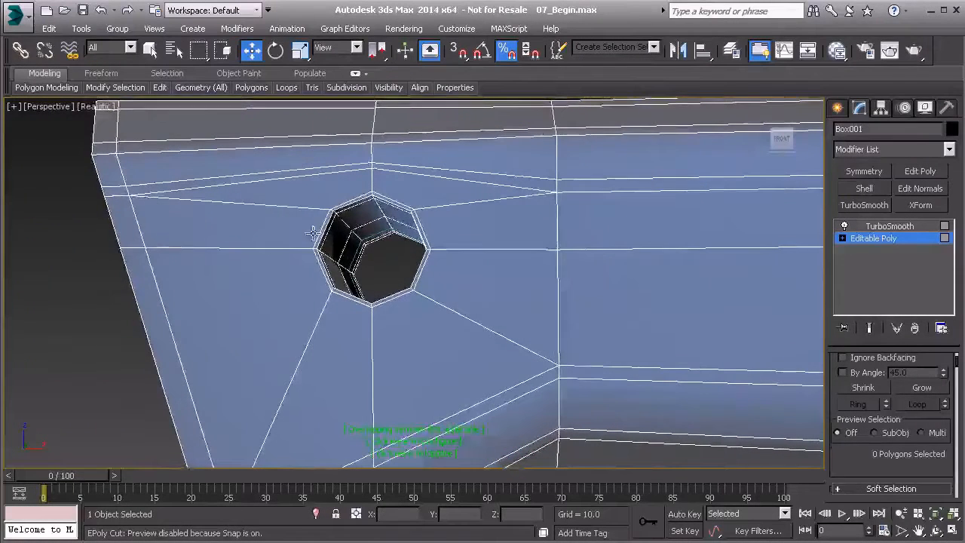
pyautogui.click(253, 227)
pyautogui.keyDown('ctrl'); pyautogui.click(298, 200); pyautogui.keyUp('ctrl')
pyautogui.keyDown('ctrl'); pyautogui.click(405, 184); pyautogui.keyUp('ctrl')
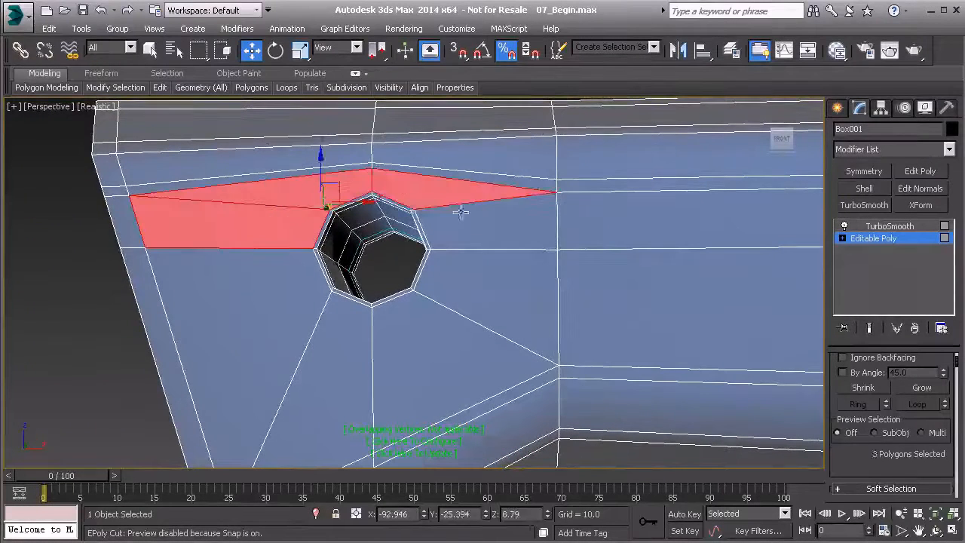
pyautogui.keyDown('ctrl'); pyautogui.click(465, 216); pyautogui.keyUp('ctrl')
pyautogui.keyDown('ctrl'); pyautogui.click(463, 283); pyautogui.keyUp('ctrl')
pyautogui.keyDown('ctrl'); pyautogui.click(430, 336); pyautogui.keyUp('ctrl')
pyautogui.keyDown('ctrl'); pyautogui.click(301, 400); pyautogui.keyUp('ctrl')
pyautogui.keyDown('ctrl'); pyautogui.click(267, 324); pyautogui.keyUp('ctrl')
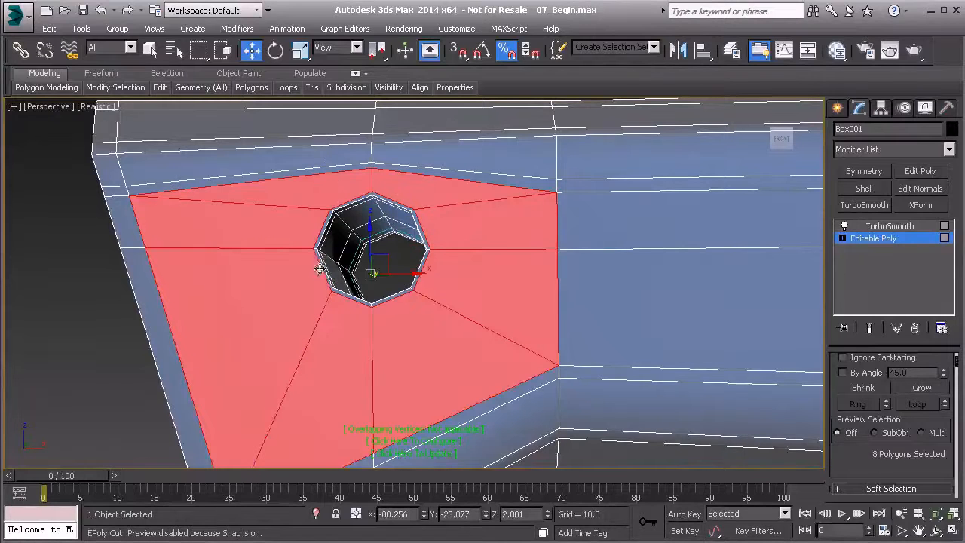
# - Add the narrow polygons around the hole's front rim to the selection, undoing the accidental loop selection
pyautogui.scroll(2, 326, 264)
pyautogui.keyDown('ctrl'); pyautogui.click(326, 277); pyautogui.keyUp('ctrl')
pyautogui.keyDown('ctrl'); pyautogui.click(326, 255); pyautogui.keyUp('ctrl')
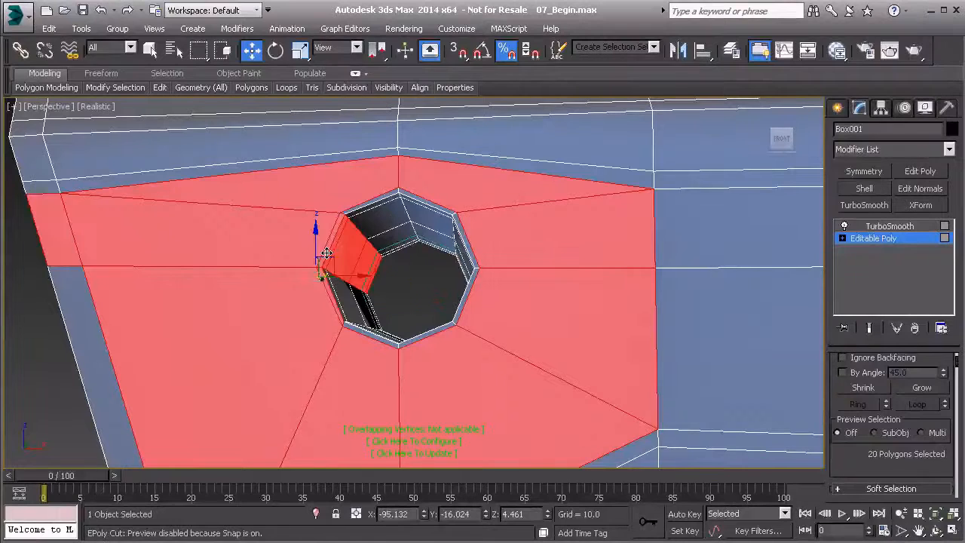
pyautogui.hotkey('ctrl', 'z')
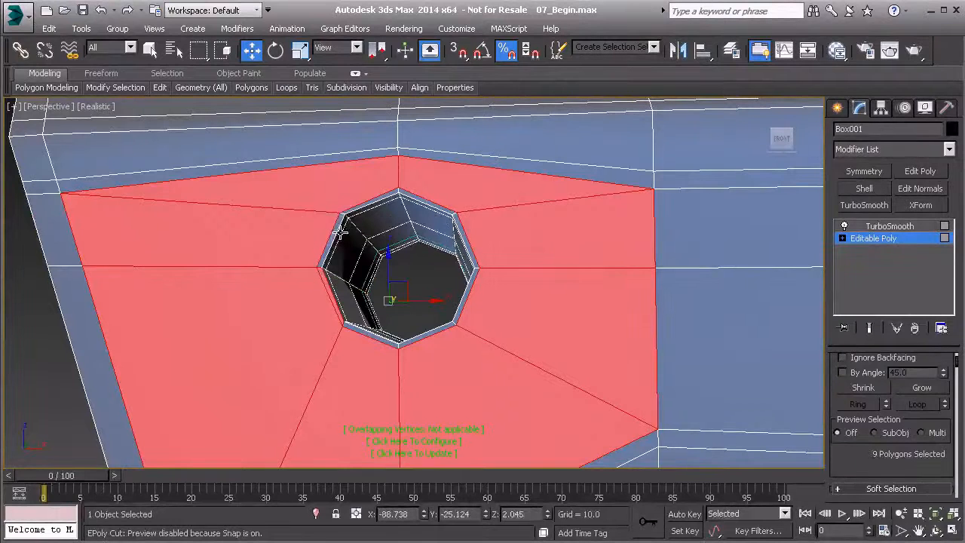
pyautogui.keyDown('ctrl'); pyautogui.click(435, 206); pyautogui.keyUp('ctrl')
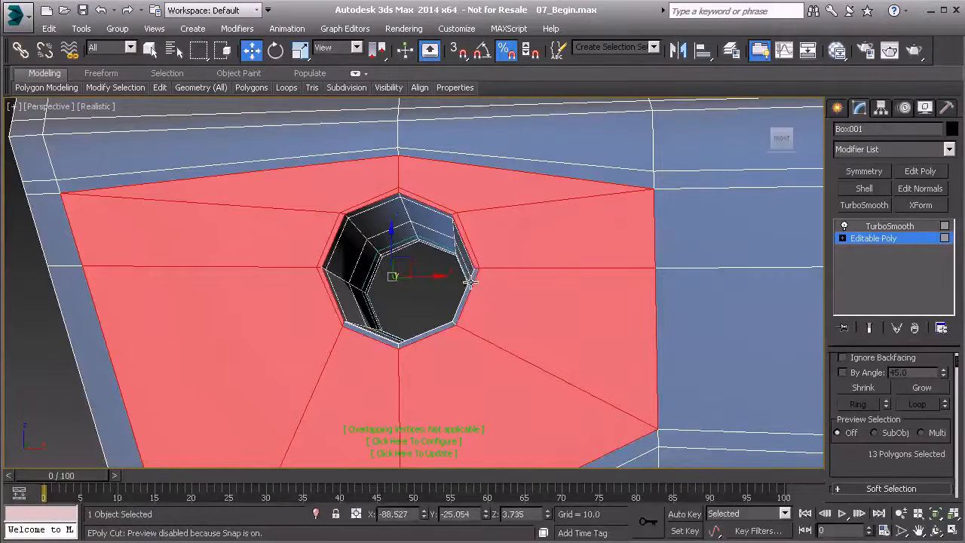
pyautogui.keyDown('ctrl'); pyautogui.click(437, 333); pyautogui.keyUp('ctrl')
pyautogui.keyDown('ctrl'); pyautogui.click(371, 336); pyautogui.keyUp('ctrl')
# - Add the remaining narrow polygons along the hole's inner edge to the selection, completing the ring around the opening
pyautogui.scroll(-5, 431, 322)
pyautogui.moveTo(426, 321); pyautogui.dragTo(471, 348, button='middle')
pyautogui.scroll(5, 374, 317)
pyautogui.keyDown('alt'); pyautogui.moveTo(366, 314); pyautogui.dragTo(332, 326, button='middle'); pyautogui.keyUp('alt')
pyautogui.keyDown('ctrl'); pyautogui.click(345, 267); pyautogui.keyUp('ctrl')
pyautogui.keyDown('ctrl'); pyautogui.click(380, 202); pyautogui.keyUp('ctrl')
pyautogui.keyDown('ctrl'); pyautogui.click(386, 137); pyautogui.keyUp('ctrl')
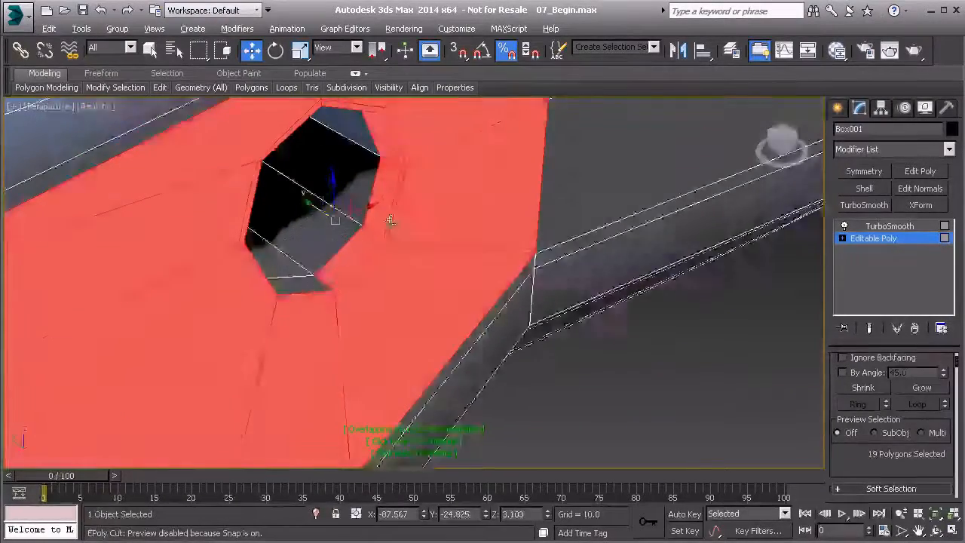
pyautogui.keyDown('alt'); pyautogui.moveTo(392, 186); pyautogui.dragTo(380, 144, button='middle'); pyautogui.keyUp('alt')
pyautogui.keyDown('ctrl'); pyautogui.click(363, 142); pyautogui.keyUp('ctrl')
pyautogui.keyDown('alt'); pyautogui.moveTo(232, 160); pyautogui.dragTo(288, 149, button='middle'); pyautogui.keyUp('alt')
pyautogui.keyDown('ctrl'); pyautogui.click(299, 134); pyautogui.keyUp('ctrl')
pyautogui.keyDown('ctrl'); pyautogui.click(267, 181); pyautogui.keyUp('ctrl')
pyautogui.keyDown('ctrl'); pyautogui.click(268, 228); pyautogui.keyUp('ctrl')
pyautogui.keyDown('alt'); pyautogui.moveTo(273, 267); pyautogui.dragTo(369, 282, button='middle'); pyautogui.keyUp('alt')
pyautogui.keyDown('ctrl'); pyautogui.click(313, 283); pyautogui.keyUp('ctrl')
pyautogui.scroll(-4, 370, 282)
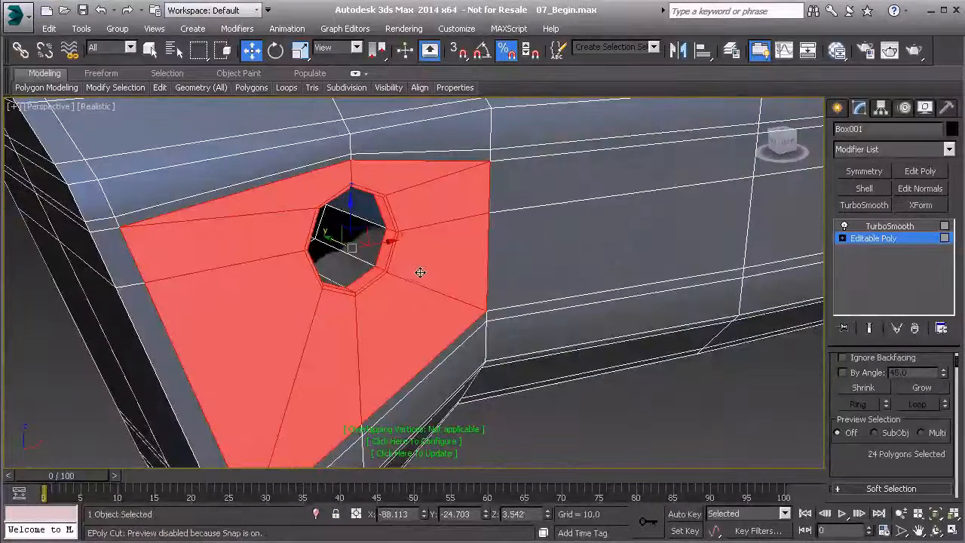
# - Clone the selected hole polygons along X to a separate object, leave the sub-object level and select the clone
pyautogui.moveTo(385, 249)
pyautogui.keyDown('shift'); pyautogui.mouseDown()
pyautogui.moveTo(527, 205)
pyautogui.moveTo(650, 202)
pyautogui.mouseUp(); pyautogui.keyUp('shift')
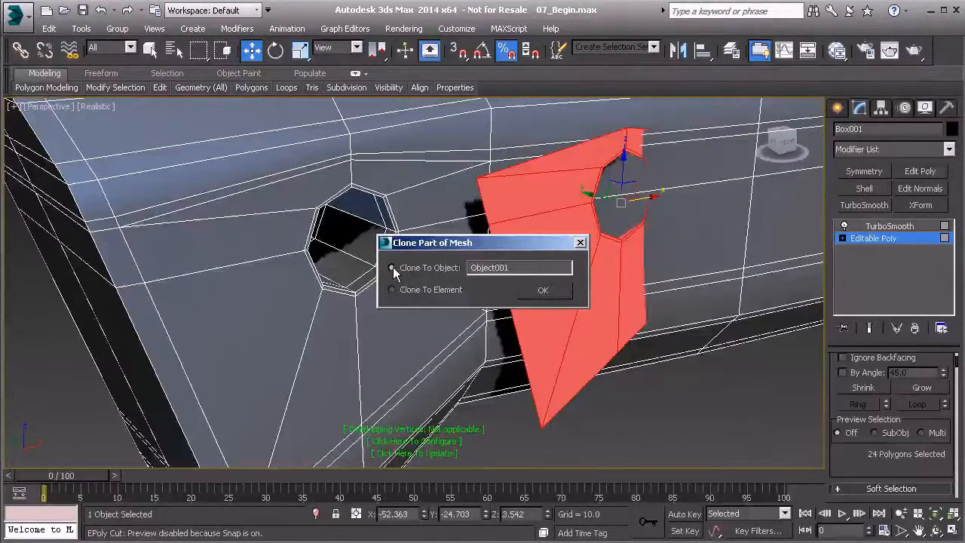
pyautogui.click(543, 290)
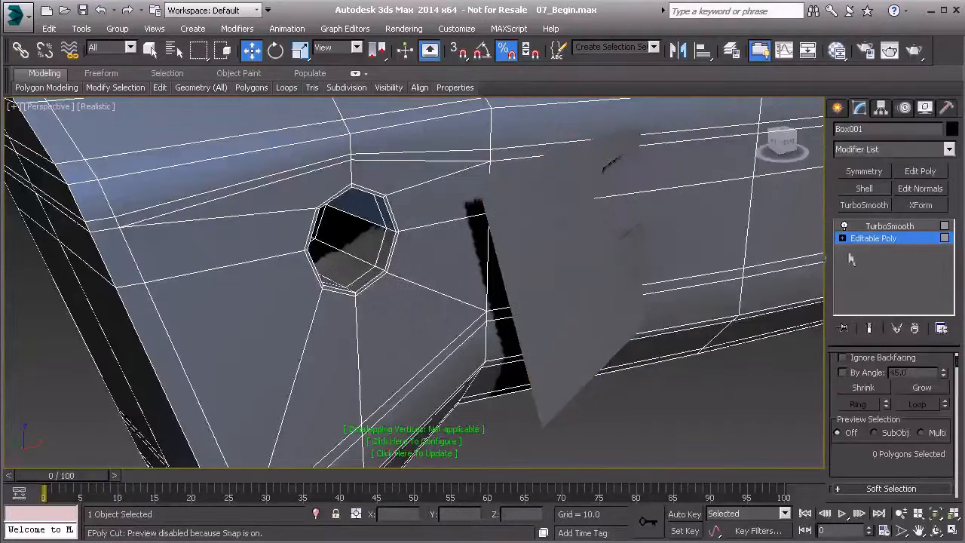
pyautogui.click(874, 239)
pyautogui.click(571, 282)
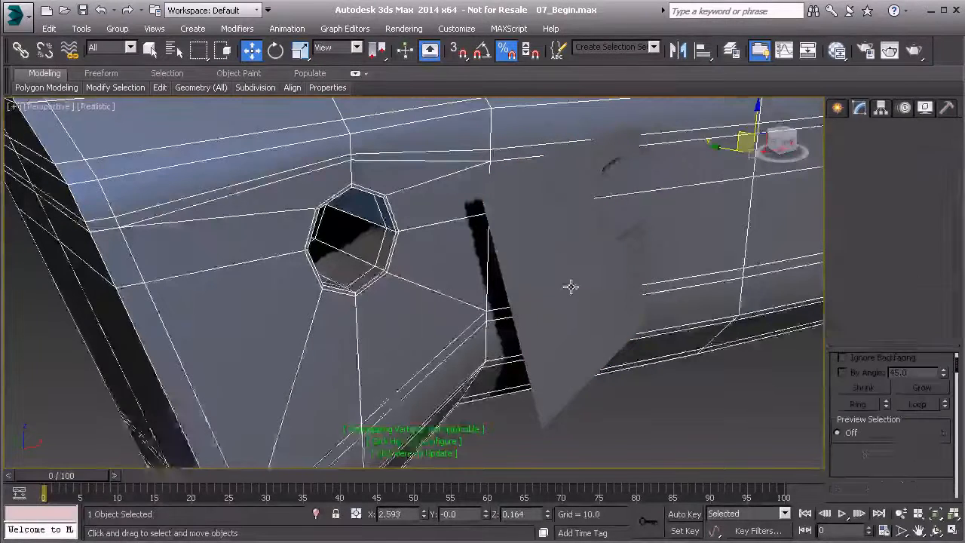
# - Center the cloned hole piece's pivot on the object using Affect Pivot Only
pyautogui.moveTo(600, 267); pyautogui.dragTo(349, 345, button='middle')
pyautogui.scroll(-2, 349, 344)
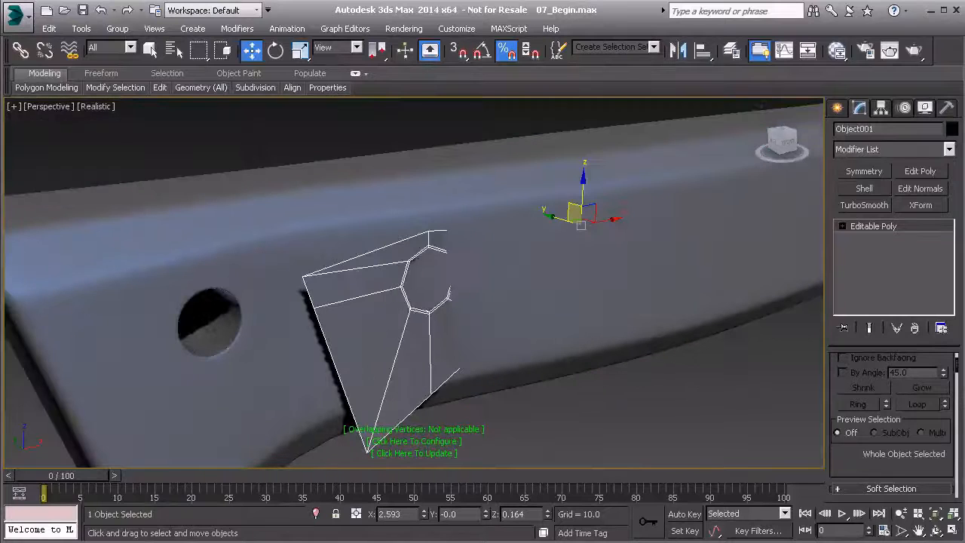
pyautogui.click(881, 109)
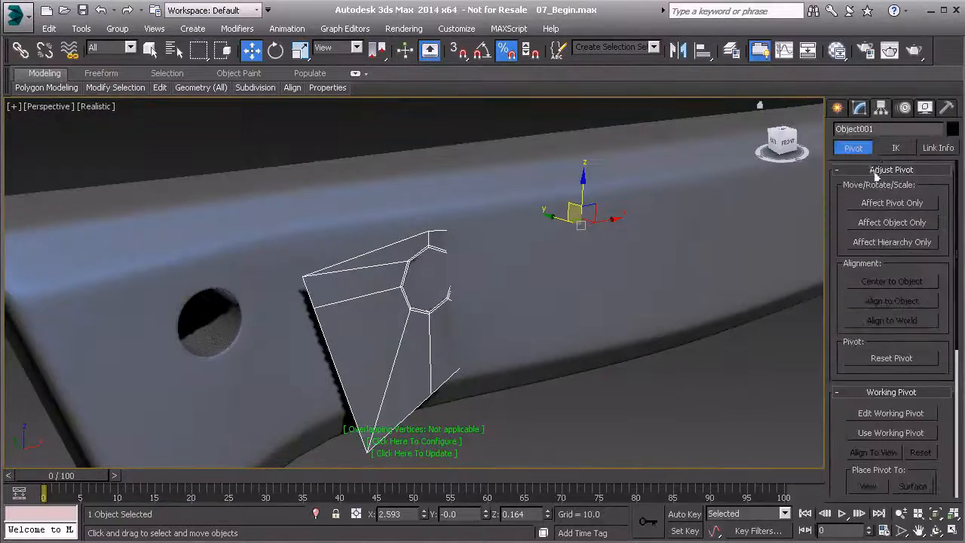
pyautogui.click(887, 205)
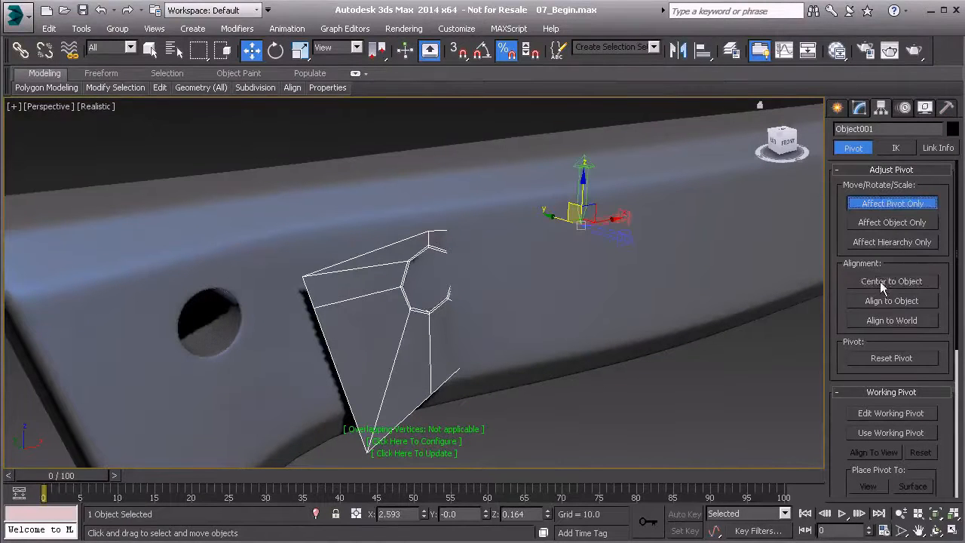
pyautogui.click(879, 281)
pyautogui.click(867, 204)
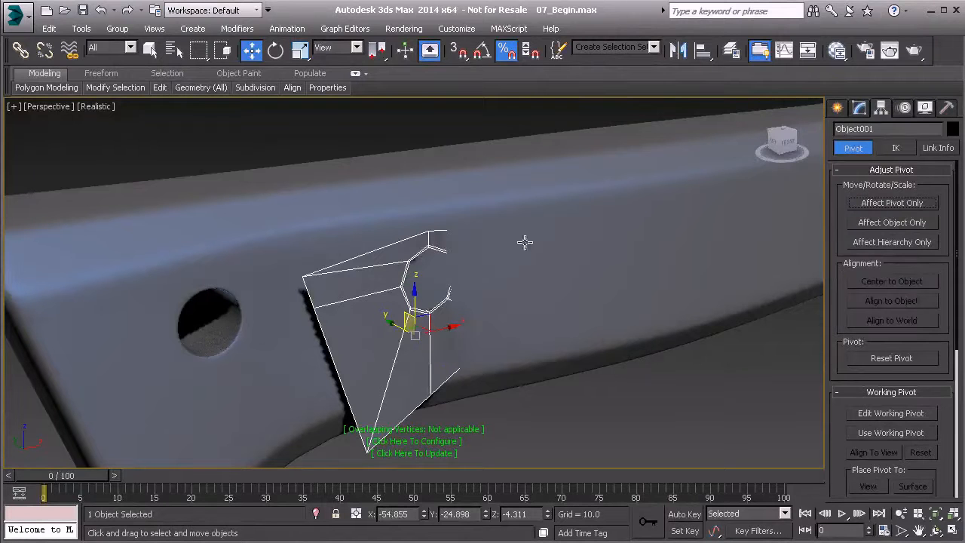
# - Move the cloned hole piece along X to the rectangular recess beside the flared end
pyautogui.moveTo(450, 331); pyautogui.dragTo(883, 254)
pyautogui.moveTo(686, 261); pyautogui.dragTo(448, 280, button='middle')
pyautogui.scroll(2, 705, 269)
pyautogui.scroll(-1, 448, 279)
pyautogui.moveTo(538, 282); pyautogui.dragTo(370, 291, button='middle')
pyautogui.scroll(2, 371, 292)
pyautogui.moveTo(394, 311); pyautogui.dragTo(609, 279)
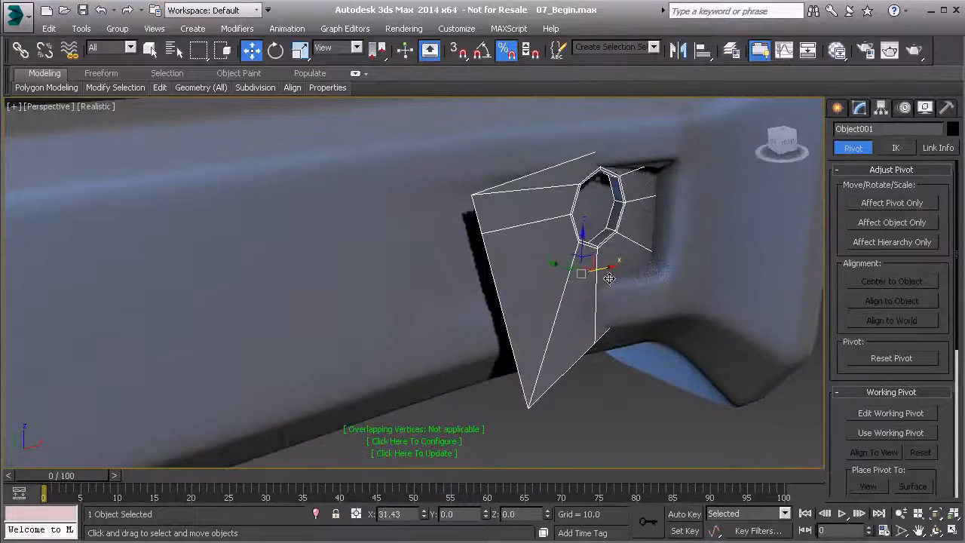
pyautogui.keyDown('alt'); pyautogui.moveTo(636, 281); pyautogui.dragTo(620, 264, button='middle'); pyautogui.keyUp('alt')
pyautogui.moveTo(544, 279); pyautogui.dragTo(502, 283, button='middle')
# - In the Front view, scale the cloned piece uniformly to 130% and align its opening within the rectangular recess
pyautogui.press('f')
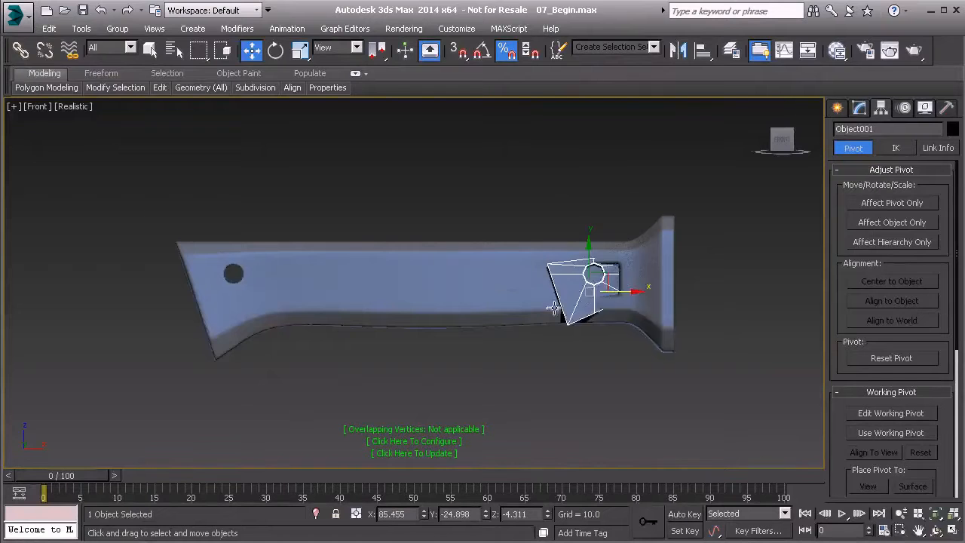
pyautogui.scroll(8, 521, 301)
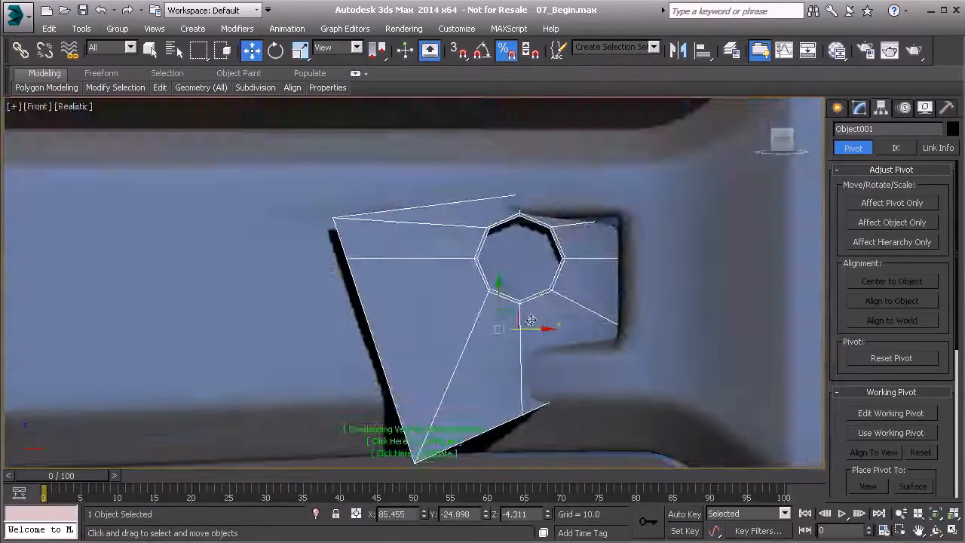
pyautogui.moveTo(502, 320); pyautogui.dragTo(552, 339)
pyautogui.press('r')
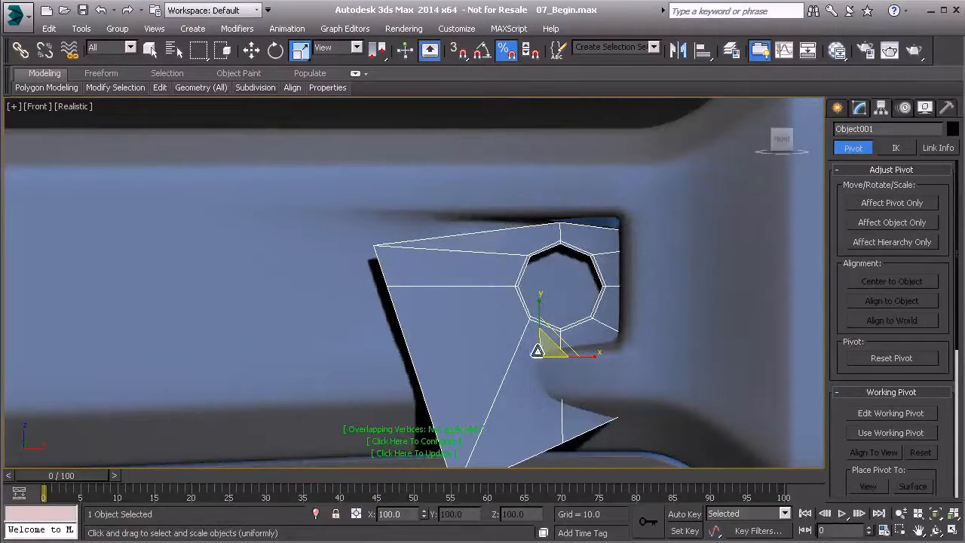
pyautogui.moveTo(542, 353); pyautogui.dragTo(544, 329)
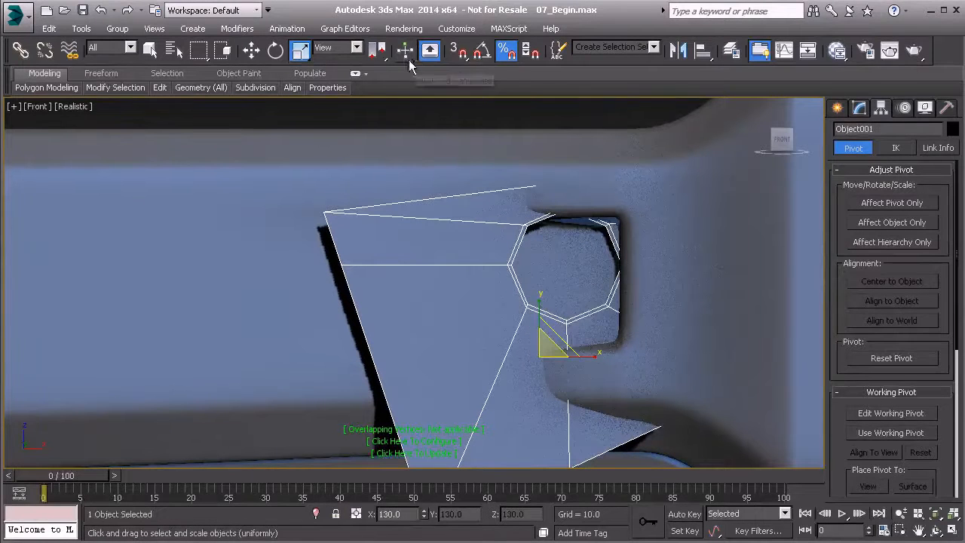
pyautogui.click(251, 51)
pyautogui.moveTo(556, 340); pyautogui.dragTo(540, 359)
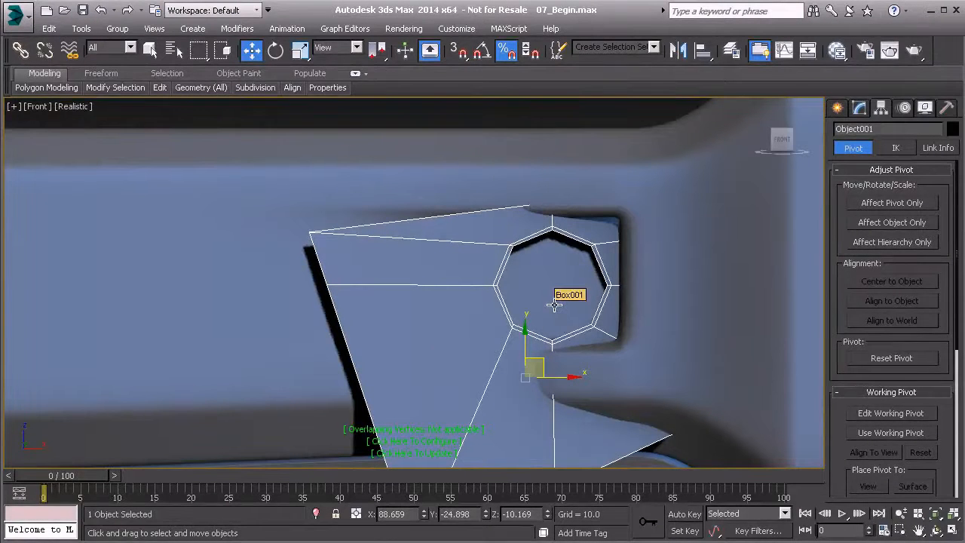
# - Back in the Perspective view, move the cloned piece along Y to about -23.48 so it sits against the recess floor
pyautogui.scroll(-3, 554, 304)
pyautogui.press('p')
pyautogui.moveTo(554, 304)
pyautogui.mouseDown(button='middle')
pyautogui.moveTo(546, 252)
pyautogui.moveTo(459, 238)
pyautogui.moveTo(505, 299)
pyautogui.moveTo(465, 324)
pyautogui.moveTo(529, 324)
pyautogui.moveTo(570, 299)
pyautogui.mouseUp(button='middle')
pyautogui.scroll(-3, 459, 238)
pyautogui.keyDown('alt'); pyautogui.moveTo(570, 299); pyautogui.dragTo(589, 307, button='middle'); pyautogui.keyUp('alt')
pyautogui.moveTo(456, 356); pyautogui.dragTo(443, 352)
pyautogui.keyDown('alt'); pyautogui.moveTo(545, 286); pyautogui.dragTo(490, 150, button='middle'); pyautogui.keyUp('alt')
pyautogui.scroll(5, 511, 244)
pyautogui.keyDown('alt'); pyautogui.moveTo(480, 205); pyautogui.dragTo(592, 301, button='middle'); pyautogui.keyUp('alt')
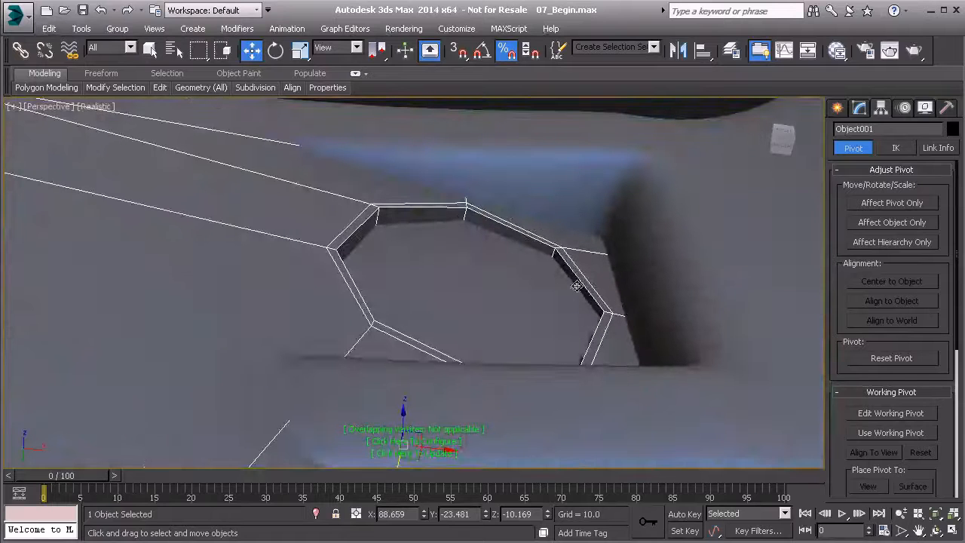
pyautogui.keyDown('alt'); pyautogui.moveTo(578, 303); pyautogui.dragTo(384, 181, button='middle'); pyautogui.keyUp('alt')
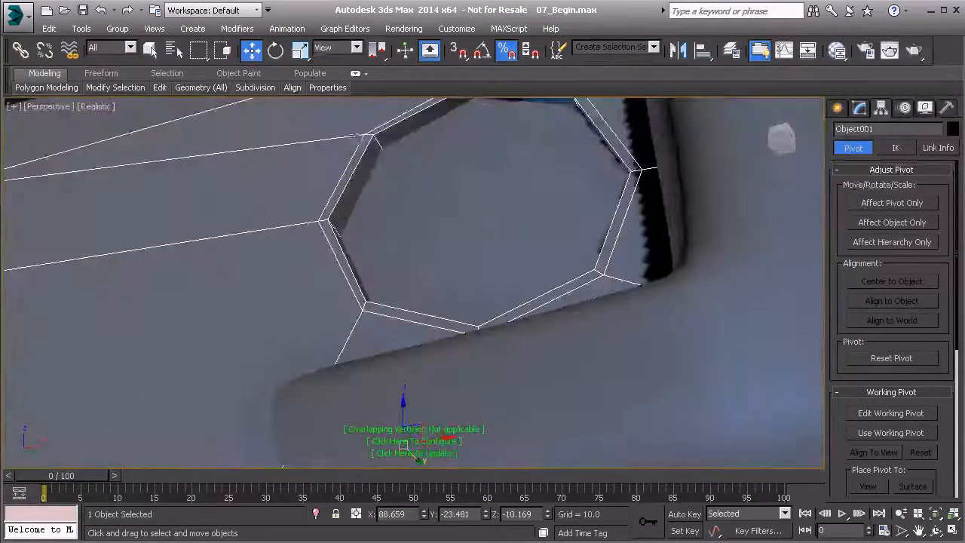
# - Rotate the cloned piece slightly about Z to match the angle of the recess floor
pyautogui.click(278, 53)
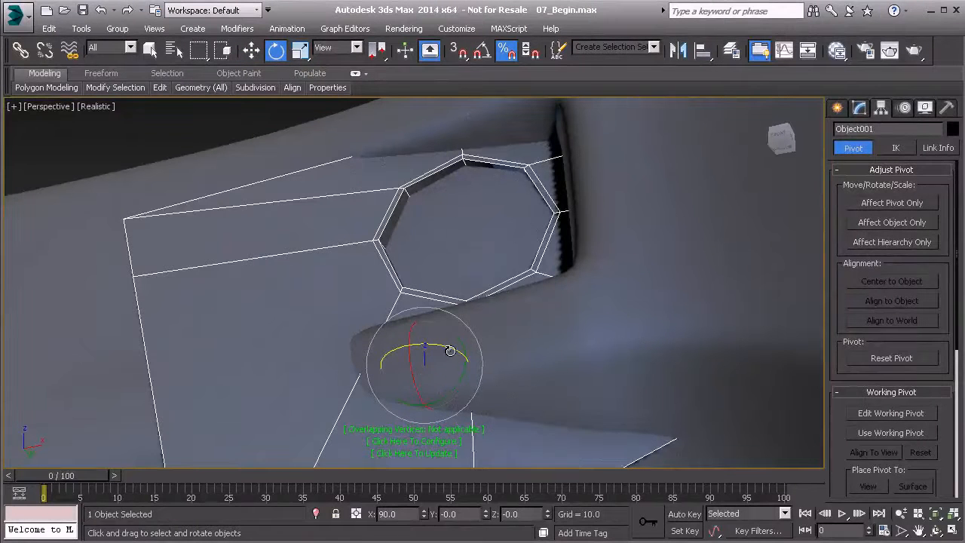
pyautogui.moveTo(449, 350); pyautogui.dragTo(445, 348)
pyautogui.moveTo(444, 229); pyautogui.dragTo(382, 324, button='middle')
pyautogui.scroll(3, 402, 283)
pyautogui.scroll(-5, 396, 367)
# - Move the cloned piece about 0.37 further along Y into the recess
pyautogui.press('w')
pyautogui.moveTo(353, 343); pyautogui.dragTo(356, 346)
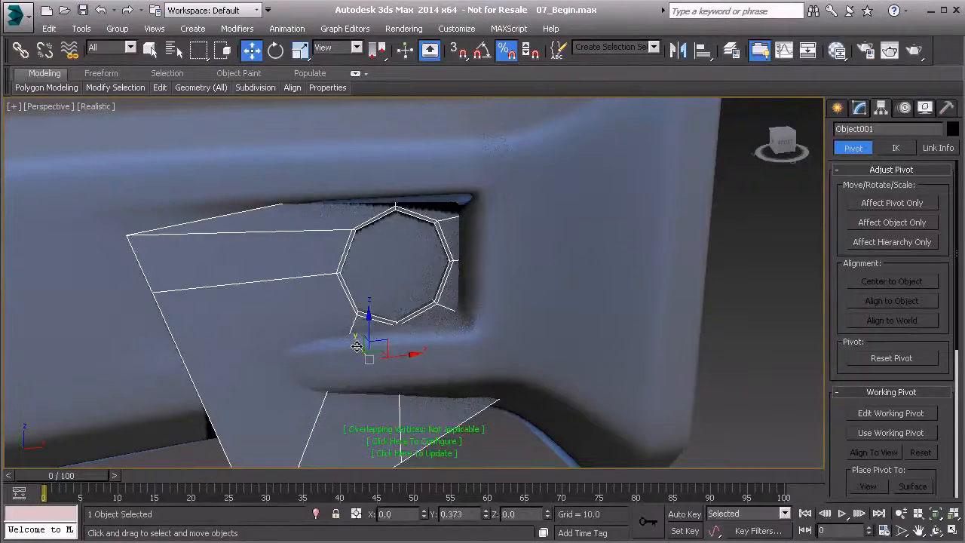
pyautogui.keyDown('alt'); pyautogui.moveTo(356, 346); pyautogui.dragTo(364, 264, button='middle'); pyautogui.keyUp('alt')
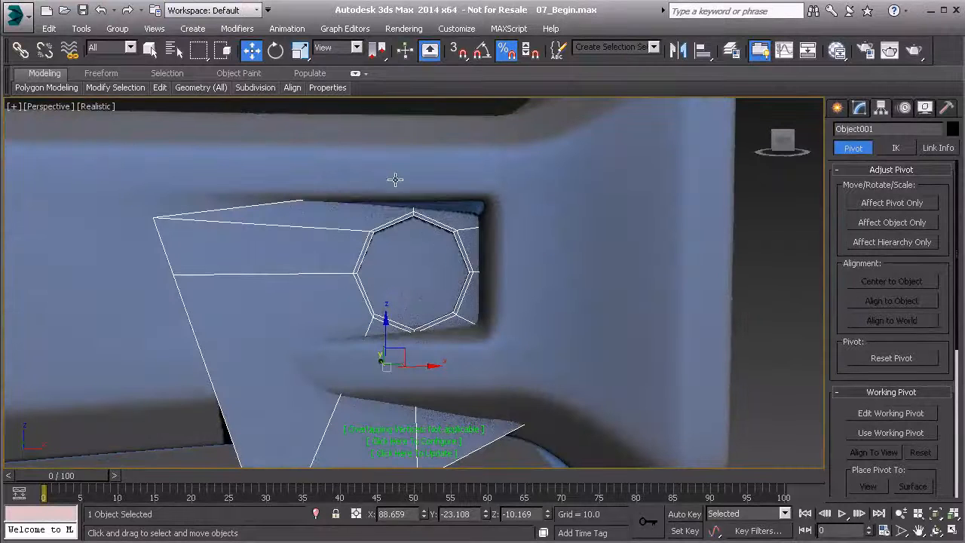
# - Turn off the TurboSmooth modifier on the handle body to show its unsmoothed base mesh
pyautogui.click(502, 181)
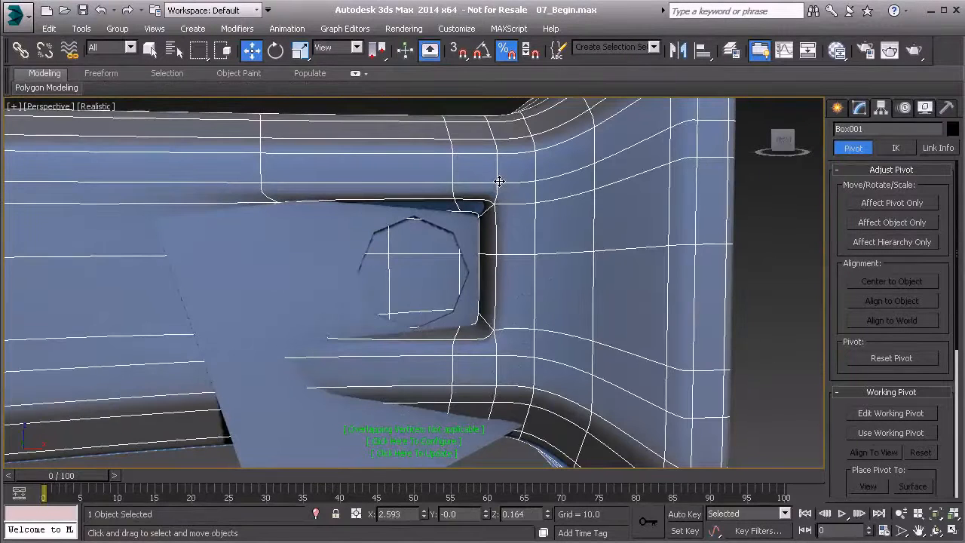
pyautogui.click(859, 107)
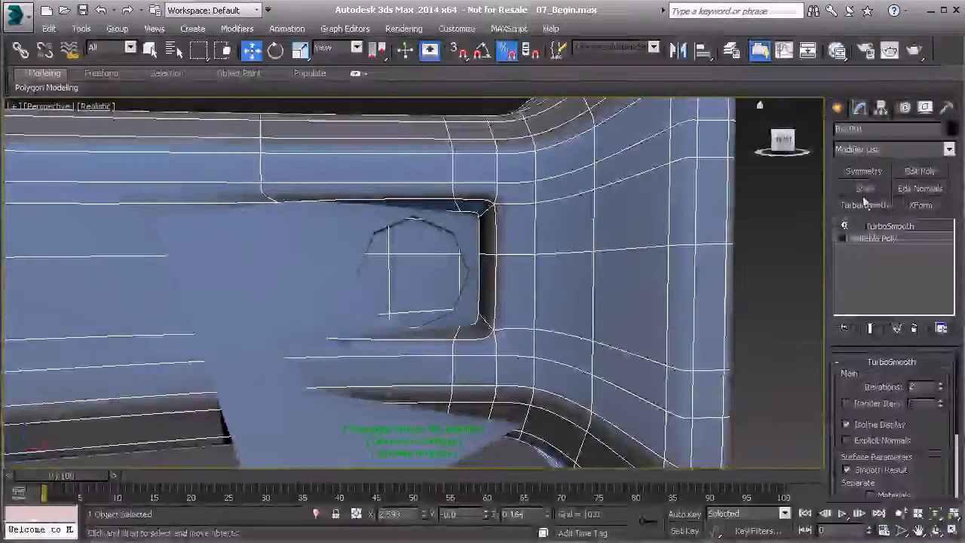
pyautogui.click(844, 226)
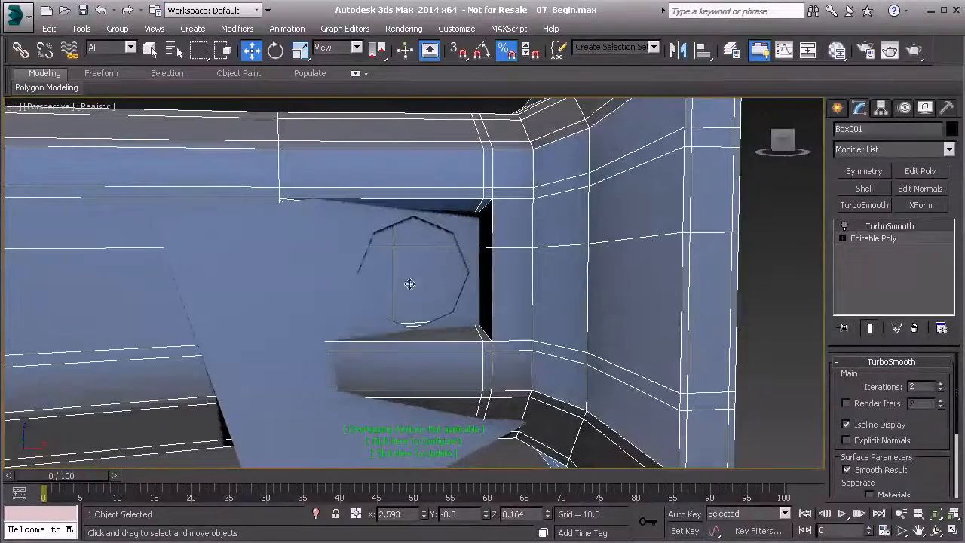
pyautogui.keyDown('alt'); pyautogui.moveTo(335, 287); pyautogui.dragTo(517, 282, button='middle'); pyautogui.keyUp('alt')
# - In the wireframe Front view, move the cloned piece's upper-left and middle-left outer vertices in to the recess's left edge
pyautogui.click(508, 279)
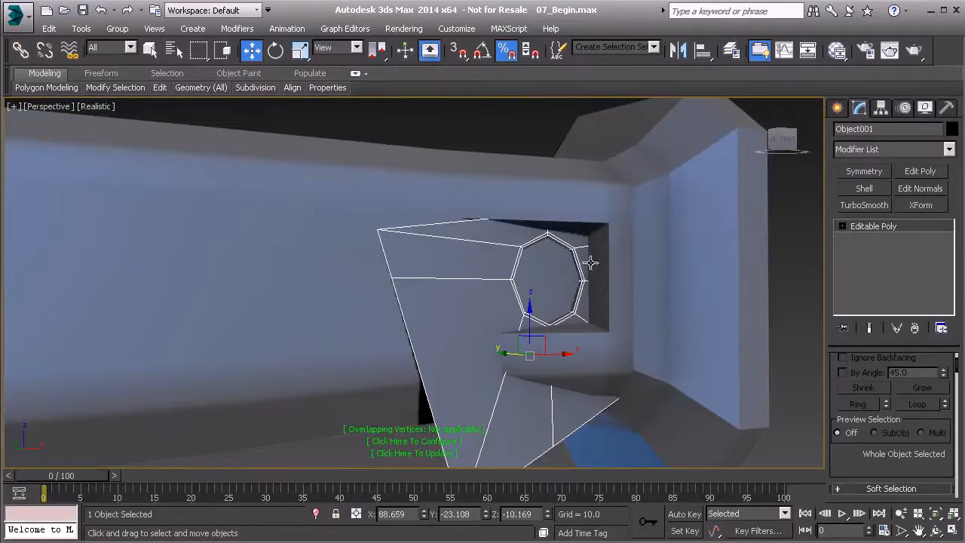
pyautogui.keyDown('alt'); pyautogui.moveTo(575, 285); pyautogui.dragTo(539, 273, button='middle'); pyautogui.keyUp('alt')
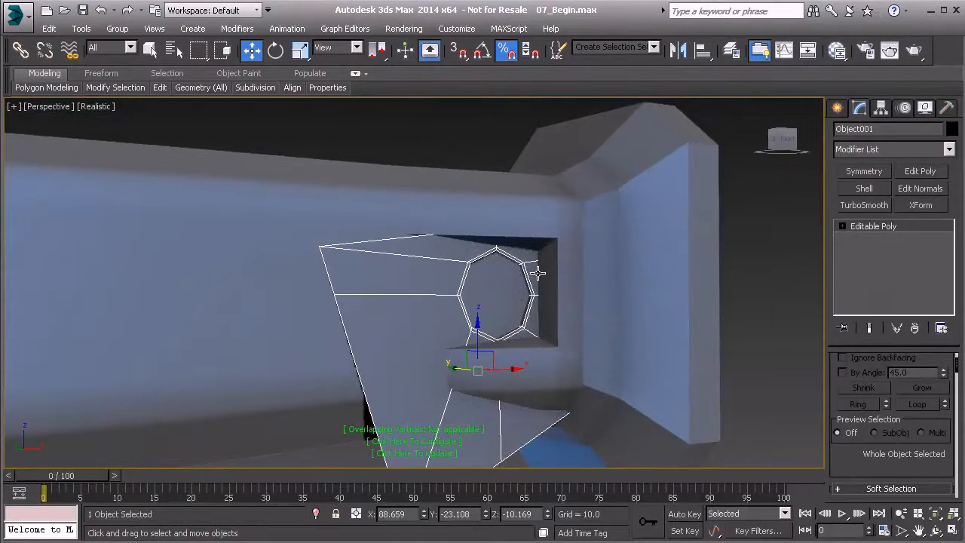
pyautogui.press('f')
pyautogui.scroll(4, 445, 280)
pyautogui.moveTo(538, 284); pyautogui.dragTo(472, 247, button='middle')
pyautogui.hotkey('alt', 'c')
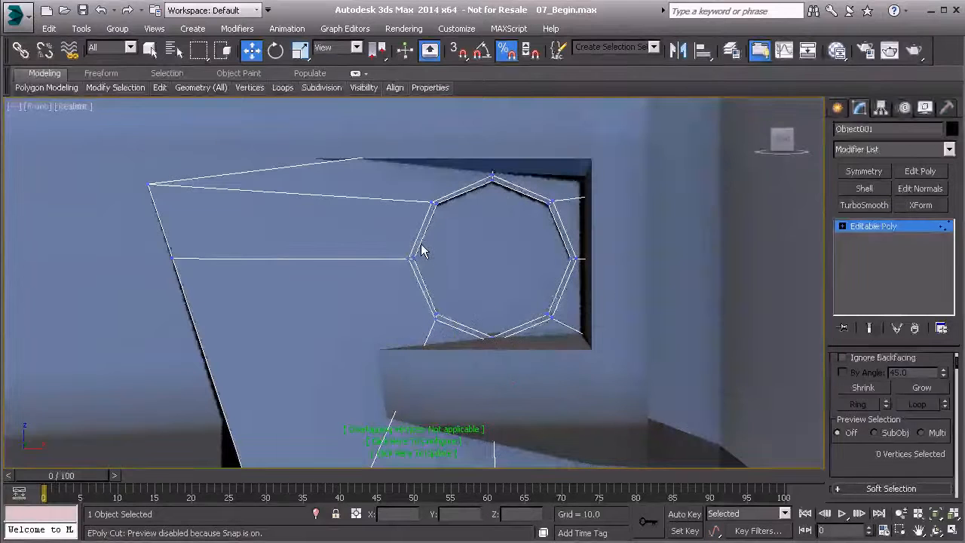
pyautogui.press('F3')
pyautogui.moveTo(462, 149); pyautogui.dragTo(420, 181, button='middle')
pyautogui.scroll(2, 420, 180)
pyautogui.scroll(-2, 420, 180)
pyautogui.moveTo(455, 180); pyautogui.dragTo(455, 180)
pyautogui.moveTo(442, 134); pyautogui.dragTo(443, 163)
pyautogui.click(99, 210)
pyautogui.moveTo(132, 200); pyautogui.dragTo(287, 172)
pyautogui.moveTo(251, 269); pyautogui.dragTo(320, 219, button='middle')
pyautogui.moveTo(165, 212); pyautogui.dragTo(371, 237)
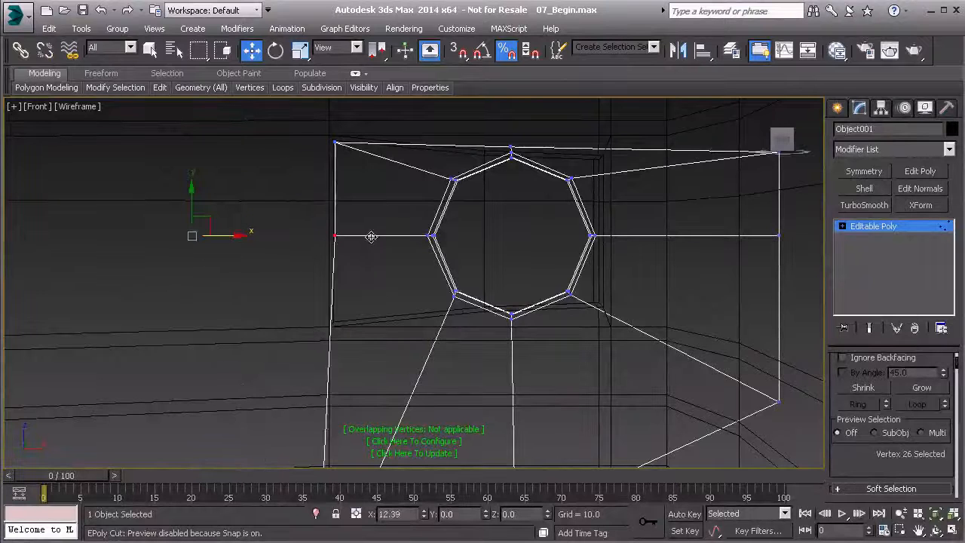
# - Move the piece's lower-left outer vertex up to the recess's lower-left corner and raise the middle-left vertex to the recess's horizontal edge line
pyautogui.moveTo(372, 234); pyautogui.dragTo(357, 214, button='middle')
pyautogui.moveTo(281, 401); pyautogui.dragTo(331, 154)
pyautogui.moveTo(331, 155); pyautogui.dragTo(388, 375, button='middle')
pyautogui.moveTo(363, 270); pyautogui.dragTo(376, 212)
pyautogui.scroll(3, 383, 304)
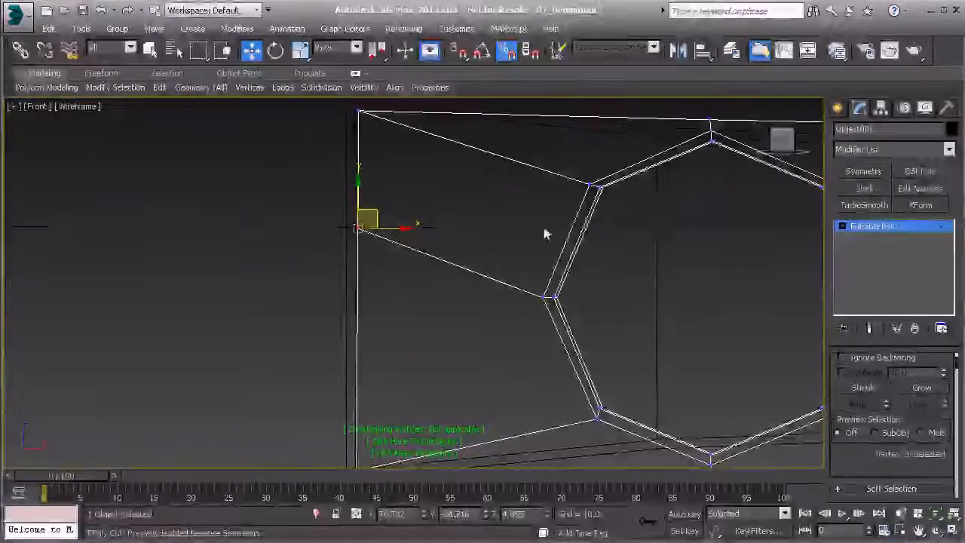
pyautogui.scroll(-2, 654, 305)
# - Move the piece's upper-right and middle-right outer vertices in toward the recess's right edge, close around the round opening
pyautogui.moveTo(655, 305); pyautogui.dragTo(287, 342, button='middle')
pyautogui.click(705, 213)
pyautogui.moveTo(715, 206); pyautogui.dragTo(467, 210)
pyautogui.moveTo(584, 308); pyautogui.dragTo(548, 238, button='middle')
pyautogui.click(671, 262)
pyautogui.moveTo(688, 250); pyautogui.dragTo(457, 255)
pyautogui.moveTo(485, 321); pyautogui.dragTo(476, 283, button='middle')
pyautogui.scroll(-3, 477, 284)
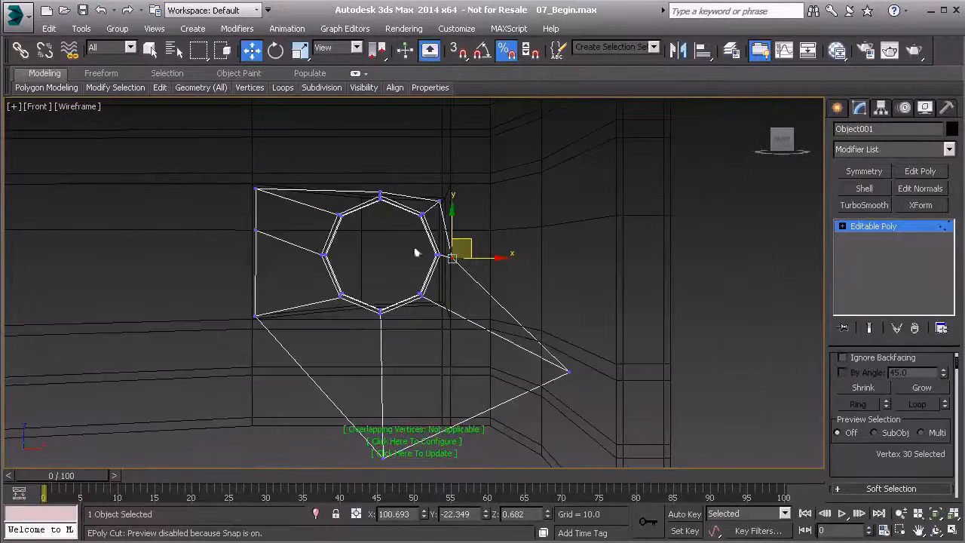
# - Move the piece's lower-right and bottom-middle outer vertices up to the recess's bottom edge, just outside the opening
pyautogui.moveTo(569, 371); pyautogui.dragTo(458, 286)
pyautogui.moveTo(364, 433); pyautogui.dragTo(319, 339, button='middle')
pyautogui.moveTo(367, 379); pyautogui.dragTo(383, 225)
pyautogui.moveTo(400, 388); pyautogui.dragTo(405, 415, button='middle')
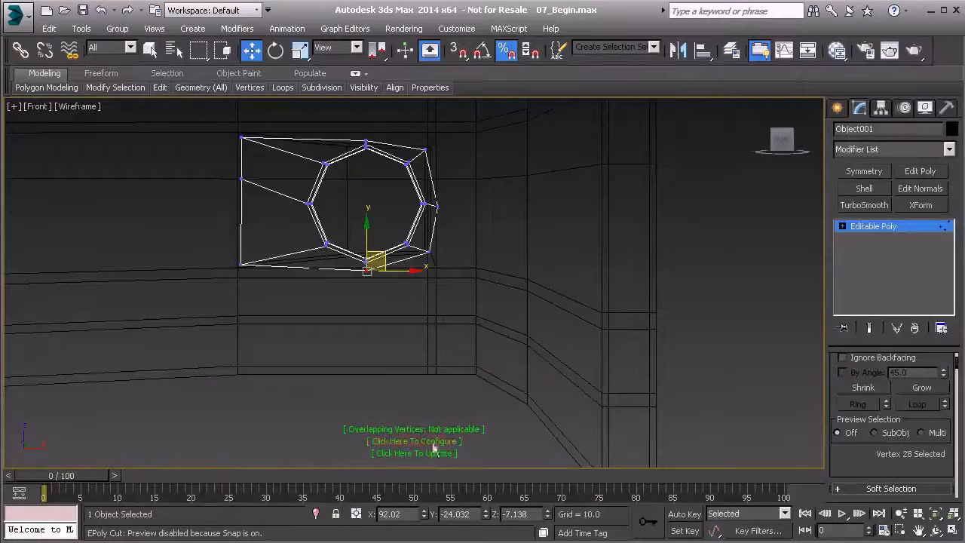
# - Turn off the Overlapping Vertices check in the viewport
pyautogui.click(388, 428)
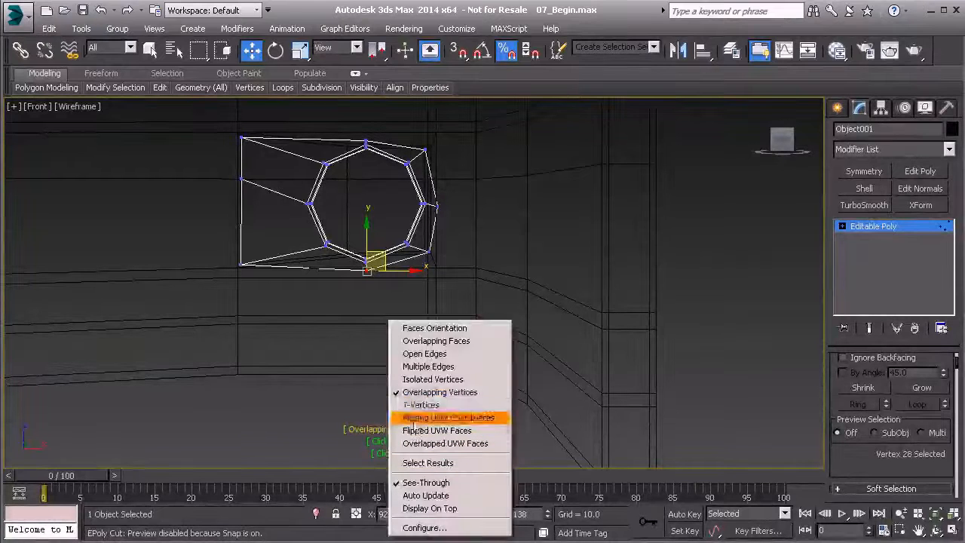
pyautogui.click(421, 392)
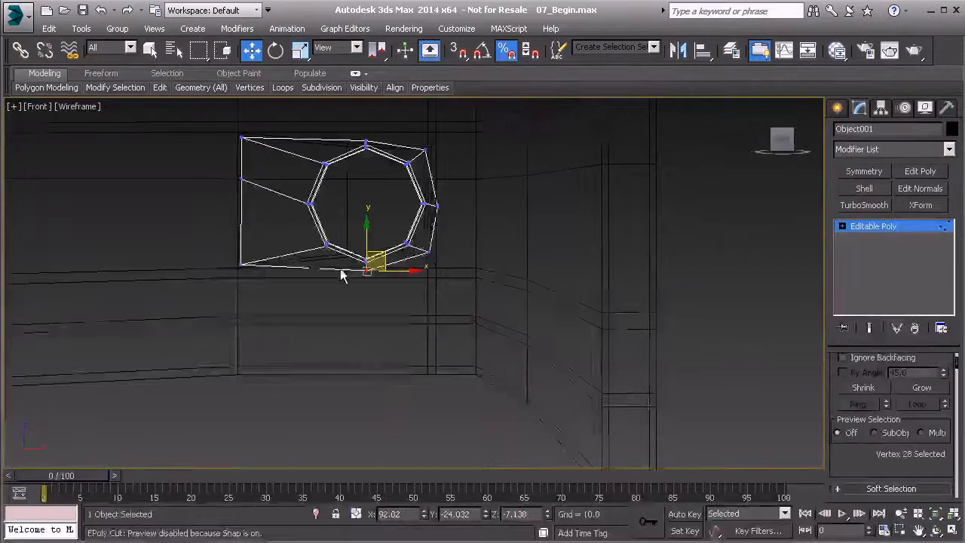
pyautogui.moveTo(341, 270); pyautogui.dragTo(392, 327, button='middle')
pyautogui.scroll(3, 394, 328)
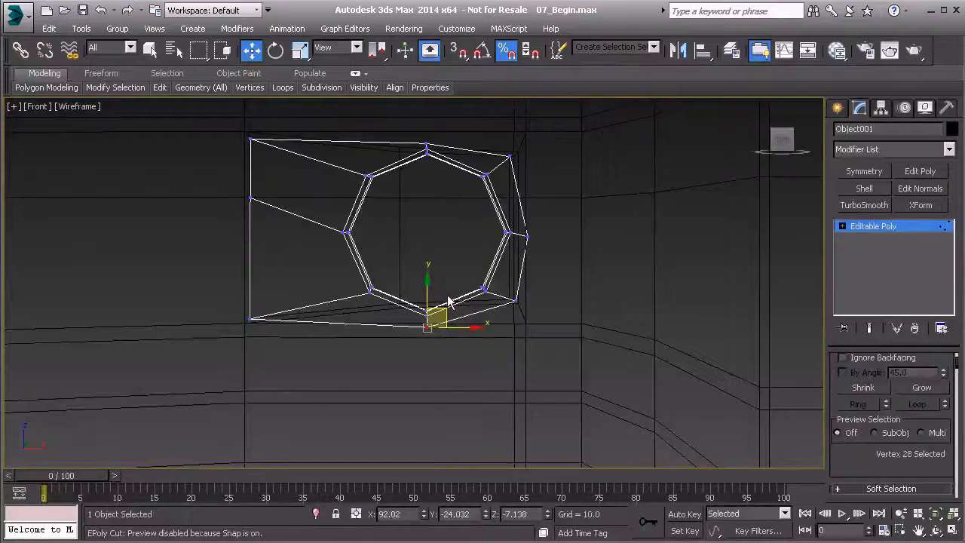
# - Return to shaded display and scale the whole cloned piece down uniformly so it is slightly smaller than the recess
pyautogui.press('F3')
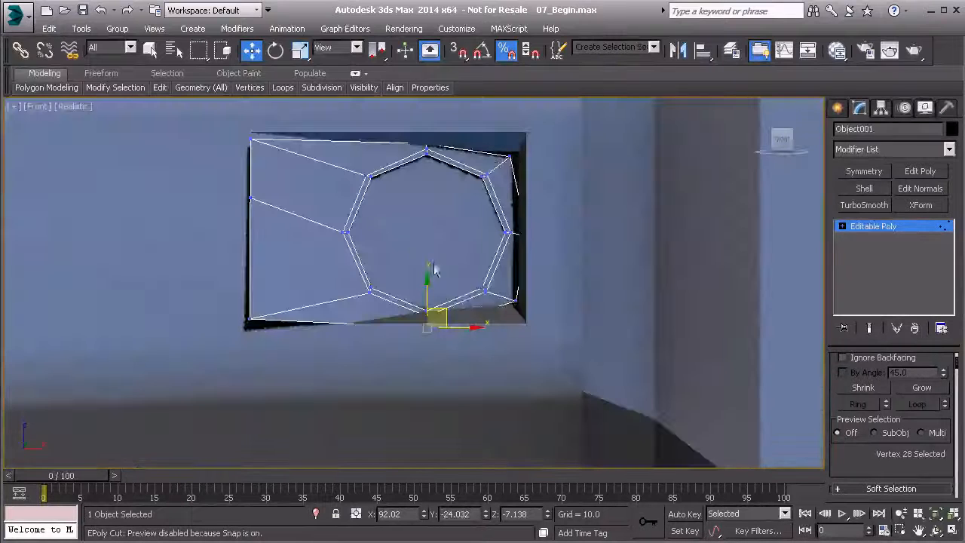
pyautogui.moveTo(392, 261)
pyautogui.keyDown('alt'); pyautogui.mouseDown(button='middle')
pyautogui.moveTo(377, 263)
pyautogui.moveTo(448, 269)
pyautogui.moveTo(457, 303)
pyautogui.moveTo(452, 291)
pyautogui.mouseUp(button='middle'); pyautogui.keyUp('alt')
pyautogui.click(859, 231)
pyautogui.click(300, 49)
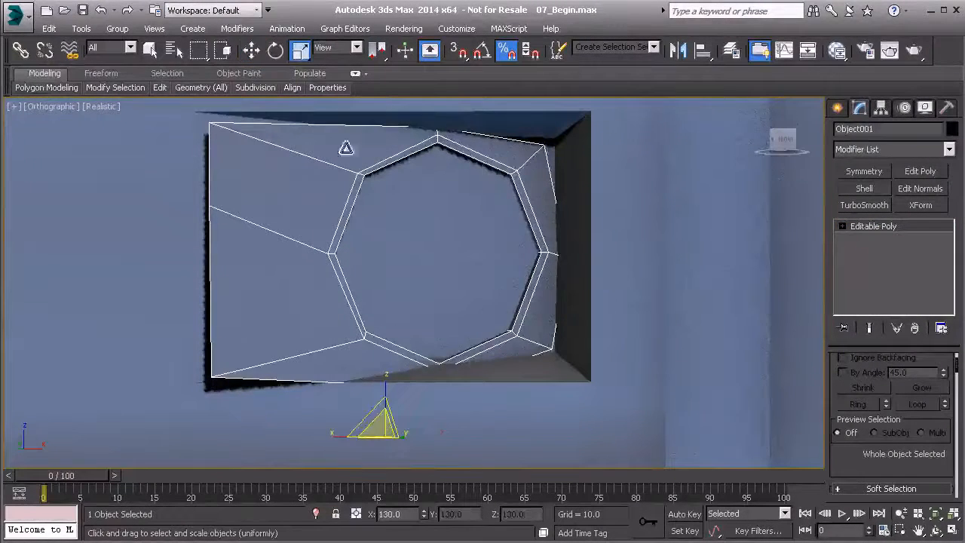
pyautogui.keyDown('alt'); pyautogui.moveTo(388, 426); pyautogui.dragTo(380, 429, button='middle'); pyautogui.keyUp('alt')
pyautogui.moveTo(382, 431)
pyautogui.mouseDown()
pyautogui.moveTo(384, 441)
pyautogui.moveTo(382, 428)
pyautogui.mouseUp()
# - Move the cloned piece up along Z to about -7.229 so it sits centered within the recess
pyautogui.click(251, 52)
pyautogui.moveTo(384, 391); pyautogui.dragTo(378, 335)
pyautogui.keyDown('alt'); pyautogui.moveTo(378, 333); pyautogui.dragTo(386, 335, button='middle'); pyautogui.keyUp('alt')
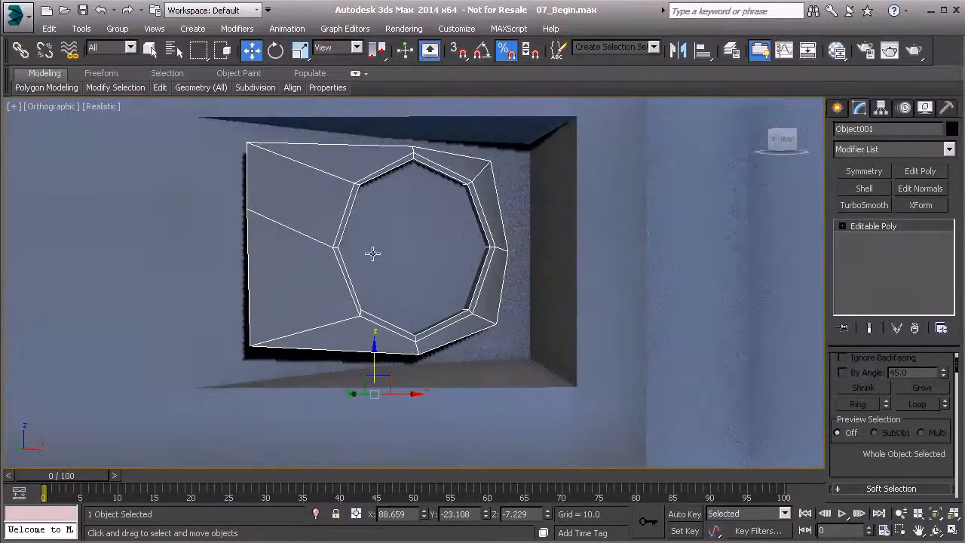
pyautogui.keyDown('alt'); pyautogui.moveTo(285, 305); pyautogui.dragTo(287, 309, button='middle'); pyautogui.keyUp('alt')
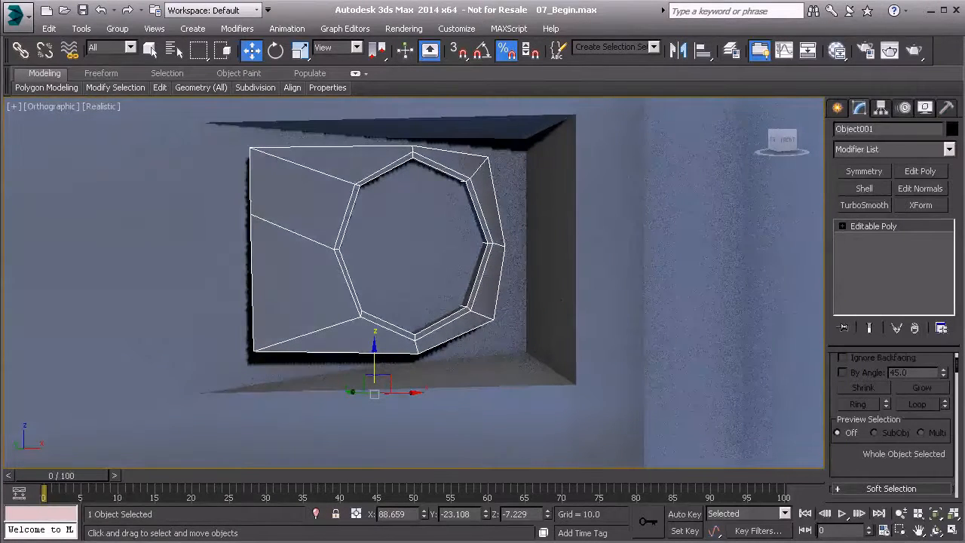
# - Delete the four polygons forming the recess floor from the handle body's Editable Poly
pyautogui.click(637, 235)
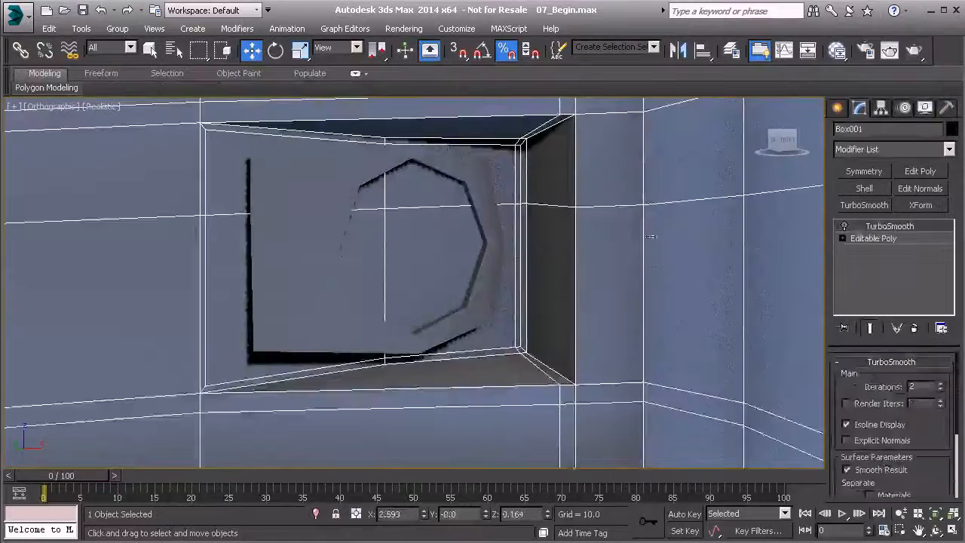
pyautogui.click(878, 238)
pyautogui.press('4')
pyautogui.click(456, 267)
pyautogui.keyDown('ctrl'); pyautogui.click(435, 190); pyautogui.keyUp('ctrl')
pyautogui.keyDown('ctrl'); pyautogui.click(354, 204); pyautogui.keyUp('ctrl')
pyautogui.keyDown('ctrl'); pyautogui.click(359, 245); pyautogui.keyUp('ctrl')
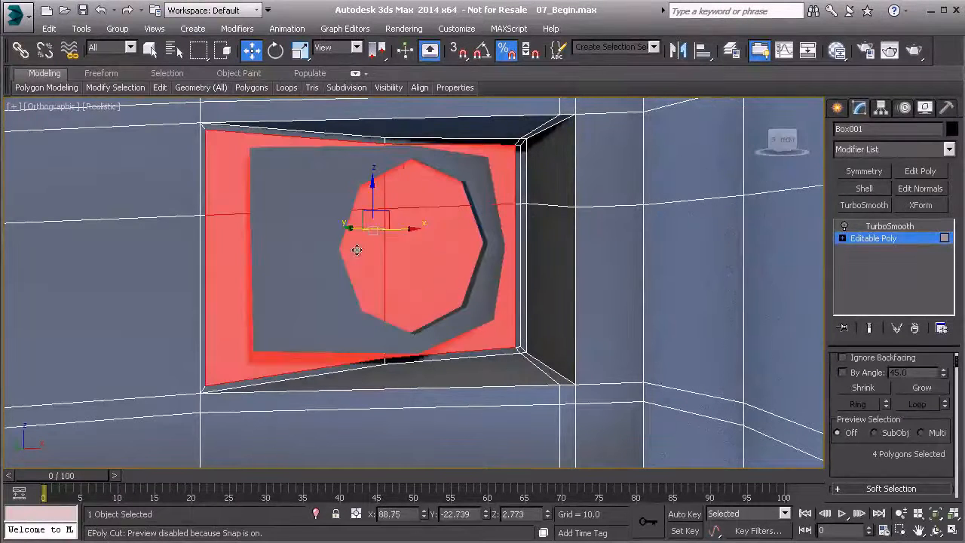
pyautogui.press('Delete')
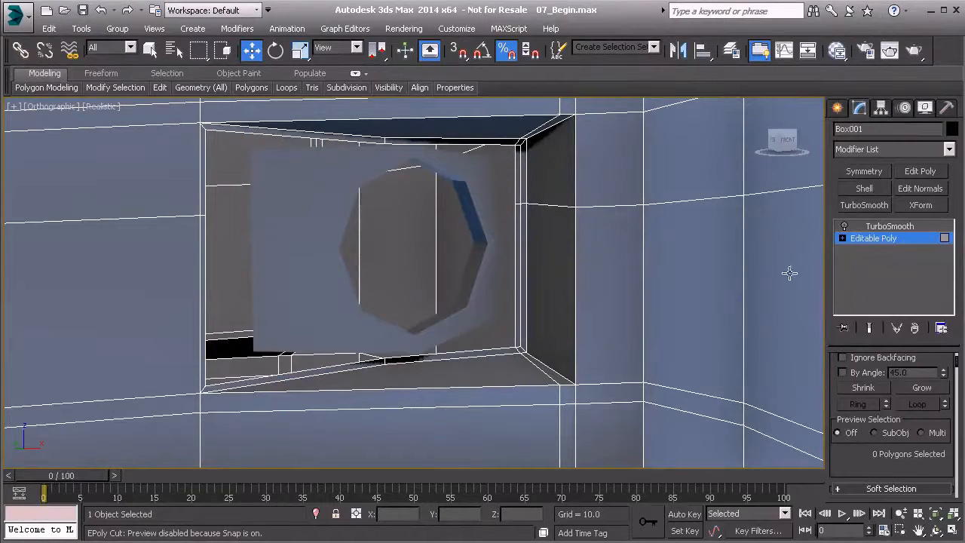
# - Attach the cloned piece with the round opening to the handle body
pyautogui.click(891, 240)
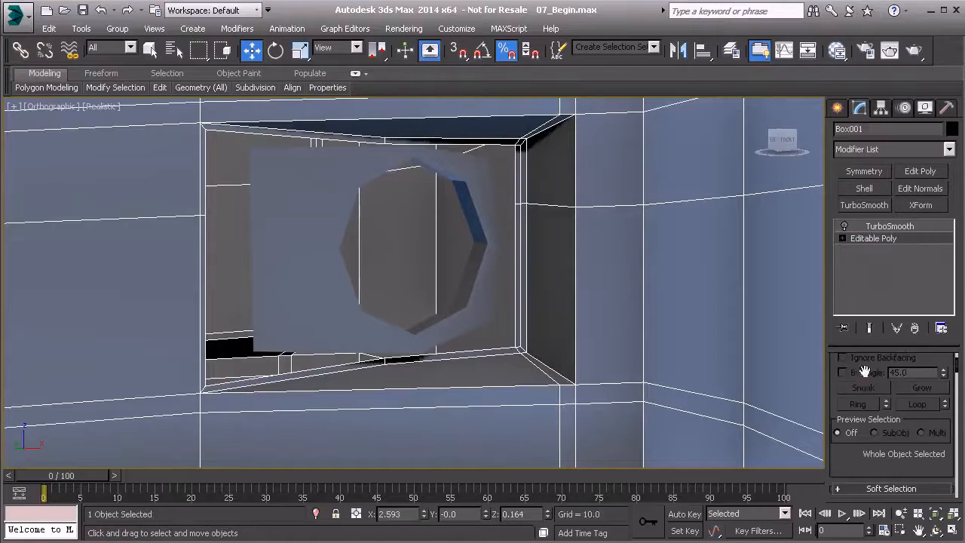
pyautogui.moveTo(861, 472); pyautogui.dragTo(873, 270)
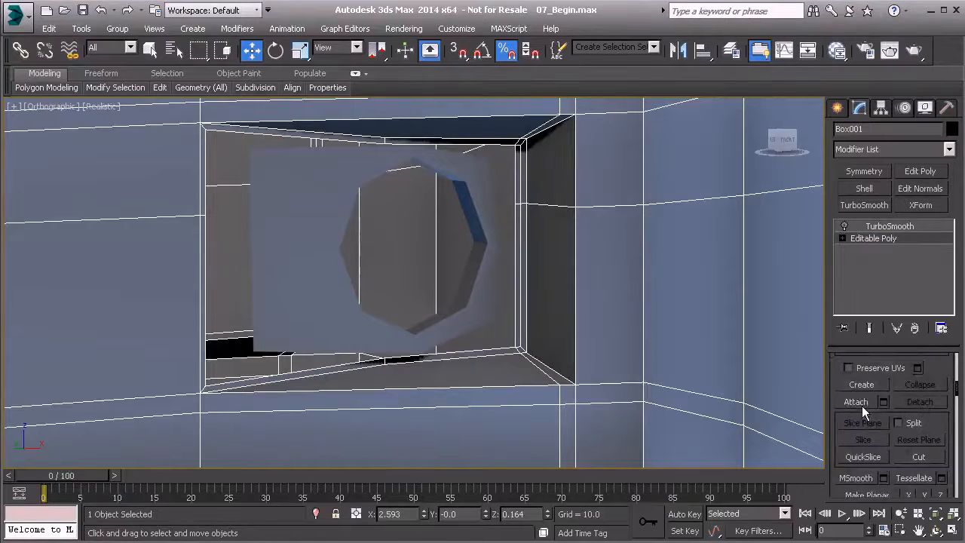
pyautogui.scroll(5, 857, 401)
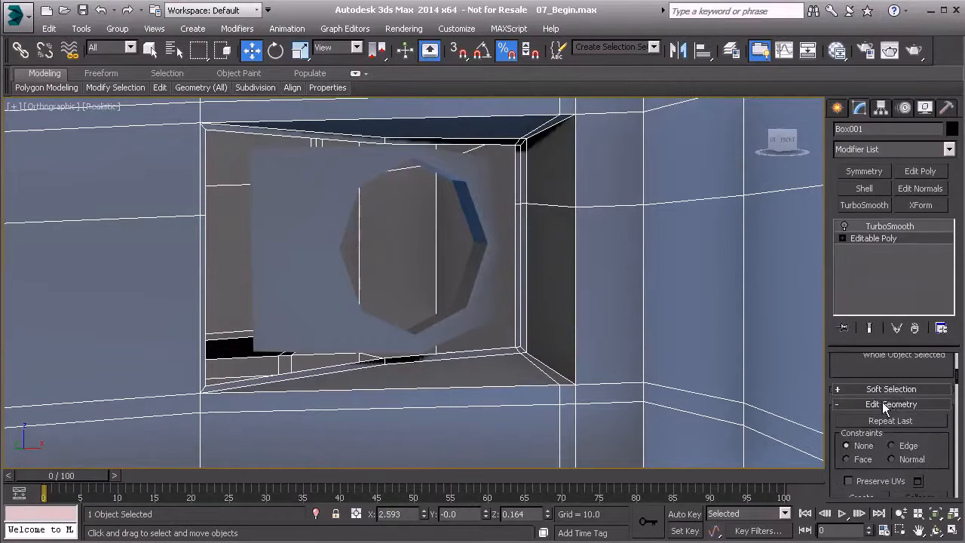
pyautogui.scroll(-1, 888, 407)
pyautogui.scroll(-2, 858, 400)
pyautogui.click(858, 447)
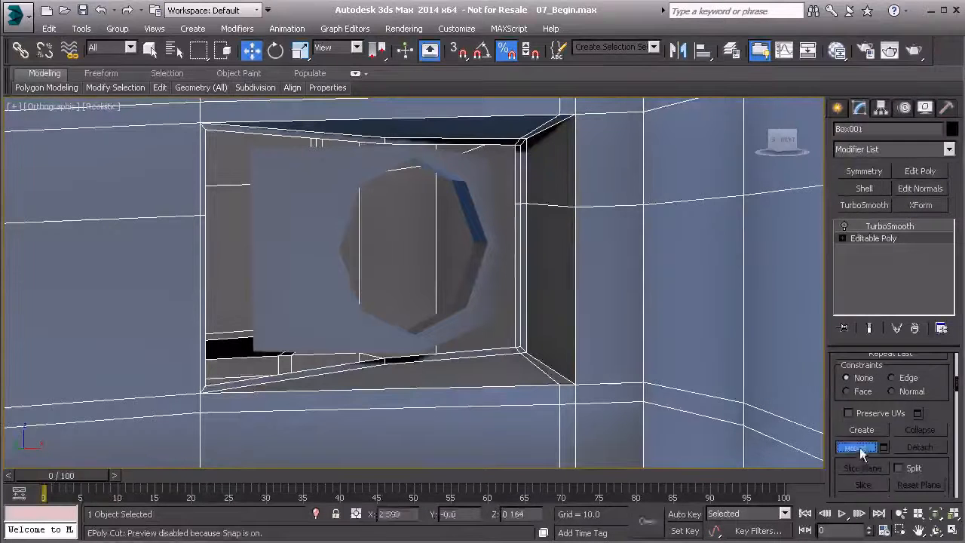
pyautogui.click(476, 279)
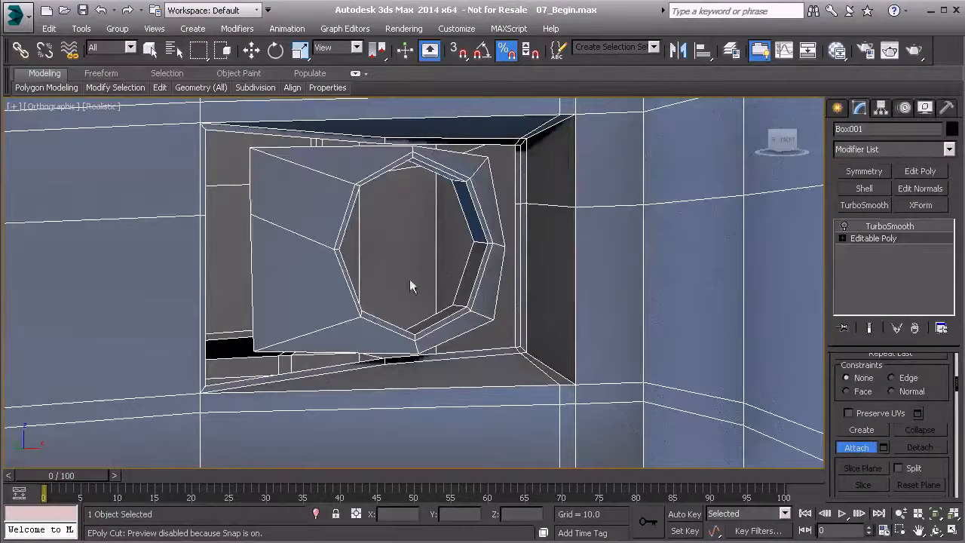
# - Target Weld the attached piece's upper-left, middle-left and lower-left outer vertices to the matching vertices on the recess's inner left edge
pyautogui.press('1')
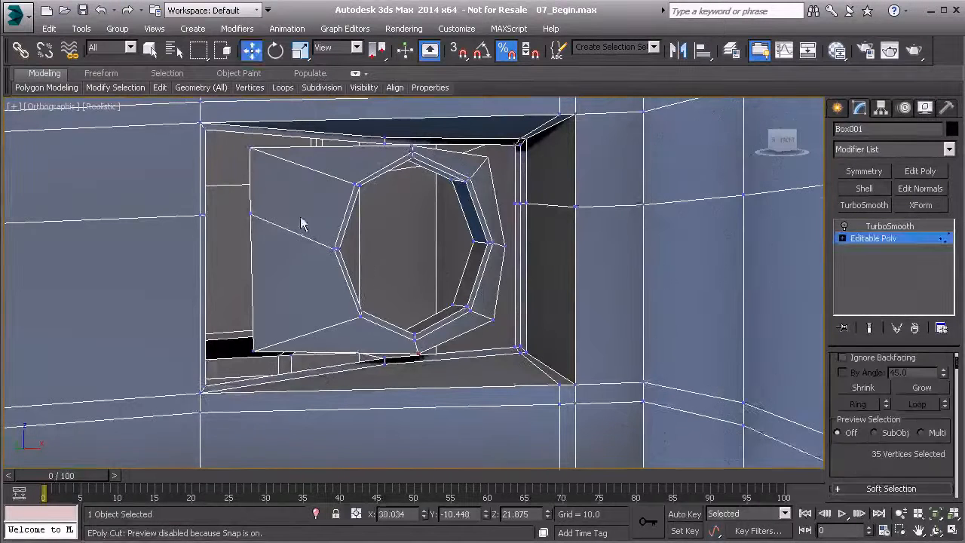
pyautogui.moveTo(284, 201); pyautogui.dragTo(385, 231, button='middle')
pyautogui.rightClick(376, 224)
pyautogui.click(294, 324)
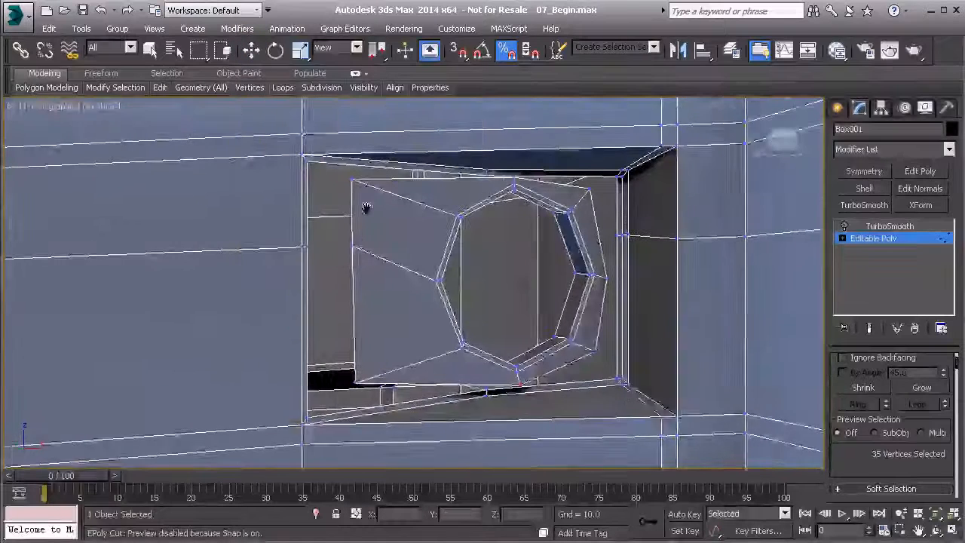
pyautogui.scroll(3, 414, 264)
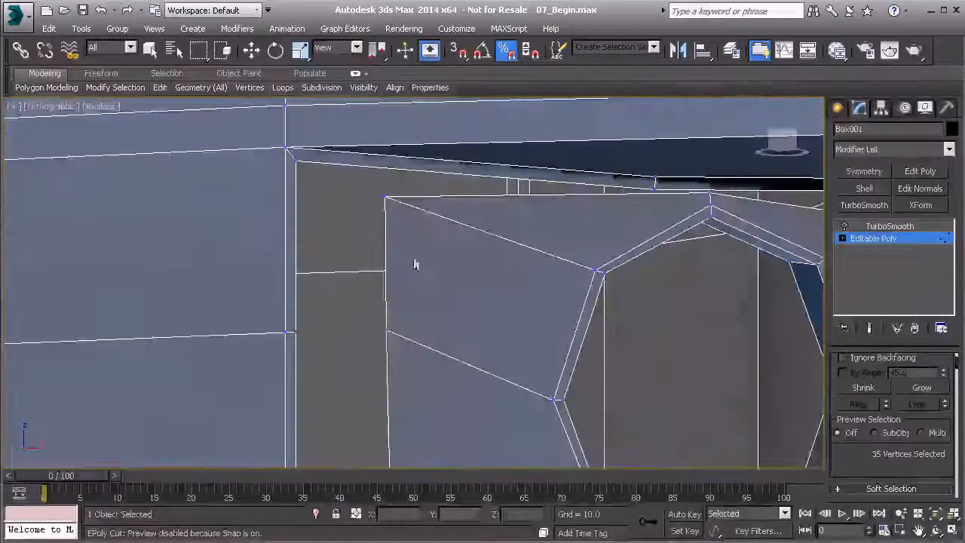
pyautogui.click(294, 158)
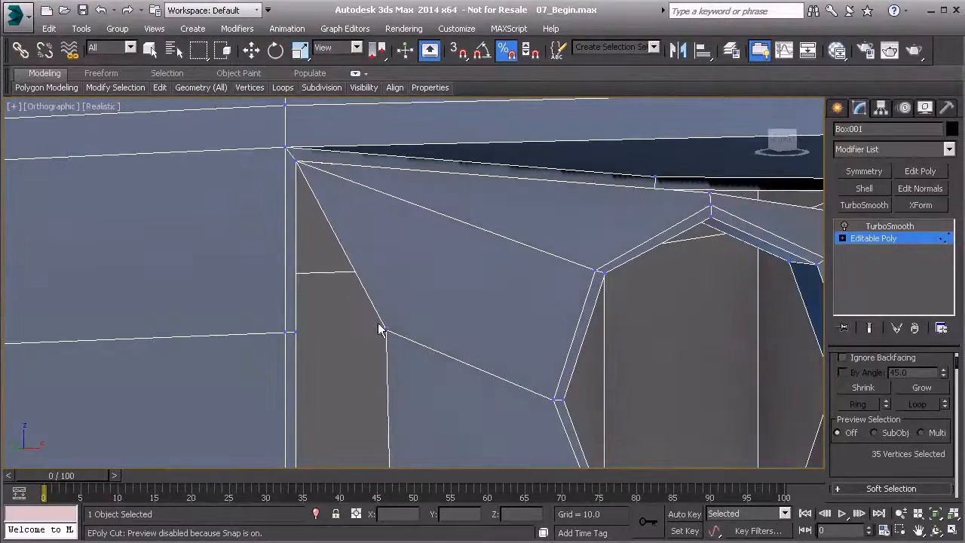
pyautogui.click(296, 332)
pyautogui.scroll(-2, 316, 332)
pyautogui.moveTo(336, 330); pyautogui.dragTo(355, 222, button='middle')
pyautogui.moveTo(414, 382); pyautogui.dragTo(421, 273, button='middle')
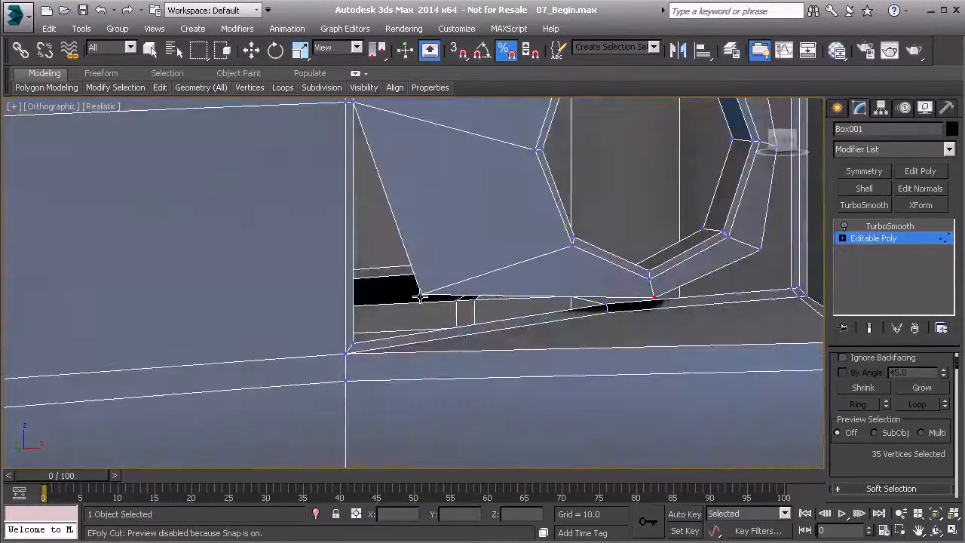
pyautogui.scroll(5, 500, 301)
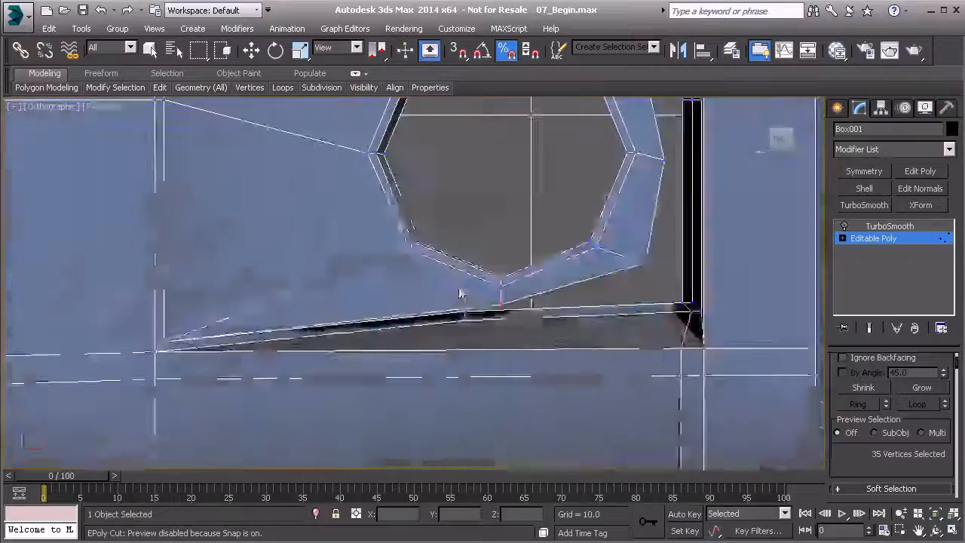
# - Target Weld the piece's bottom-middle and lower-right outer vertices to the matching vertices on the recess's inner bottom edge
pyautogui.moveTo(554, 267); pyautogui.dragTo(545, 316, button='middle')
pyautogui.moveTo(301, 334); pyautogui.dragTo(315, 250, button='middle')
pyautogui.keyDown('alt'); pyautogui.moveTo(400, 314); pyautogui.dragTo(409, 361, button='middle'); pyautogui.keyUp('alt')
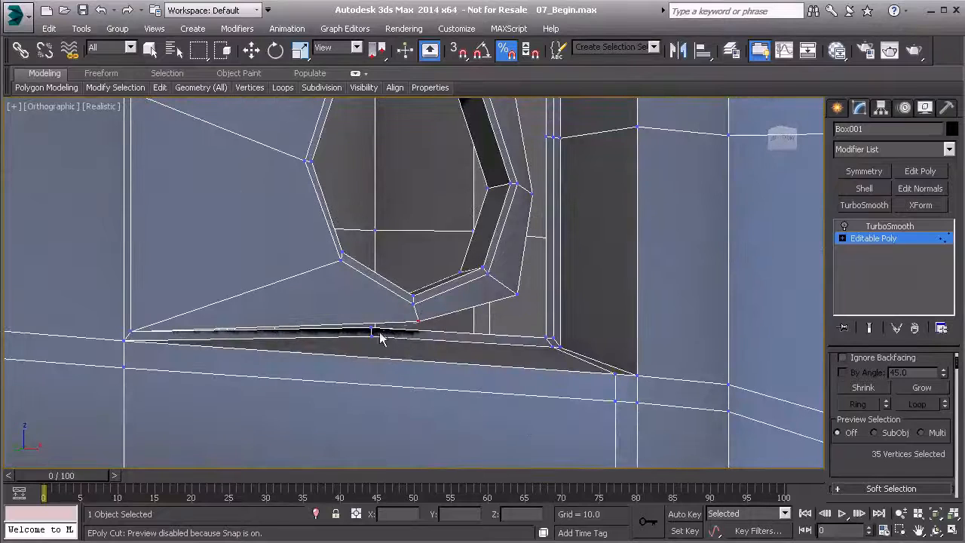
pyautogui.keyDown('alt'); pyautogui.moveTo(372, 325); pyautogui.dragTo(291, 334, button='middle'); pyautogui.keyUp('alt')
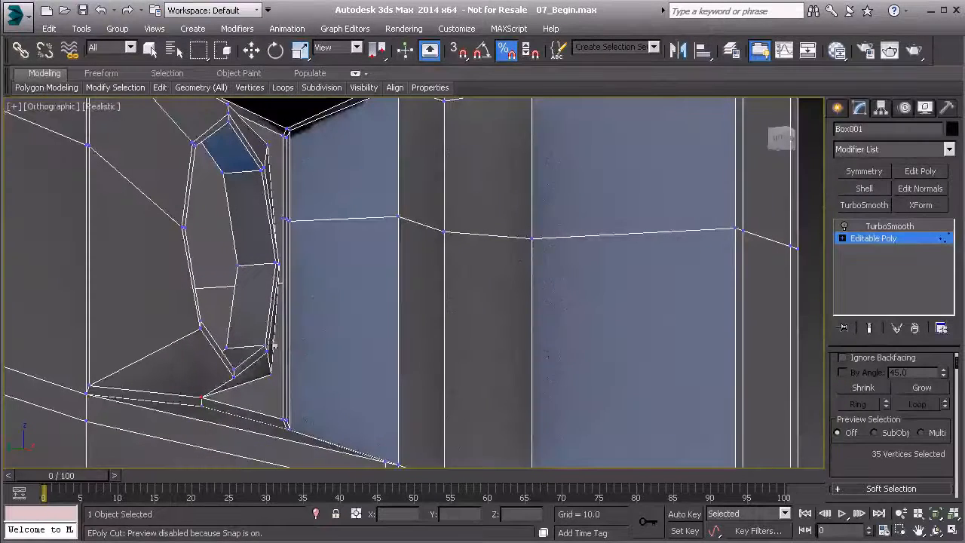
pyautogui.moveTo(254, 366)
pyautogui.keyDown('alt'); pyautogui.mouseDown(button='middle')
pyautogui.moveTo(288, 373)
pyautogui.moveTo(263, 357)
pyautogui.mouseUp(button='middle'); pyautogui.keyUp('alt')
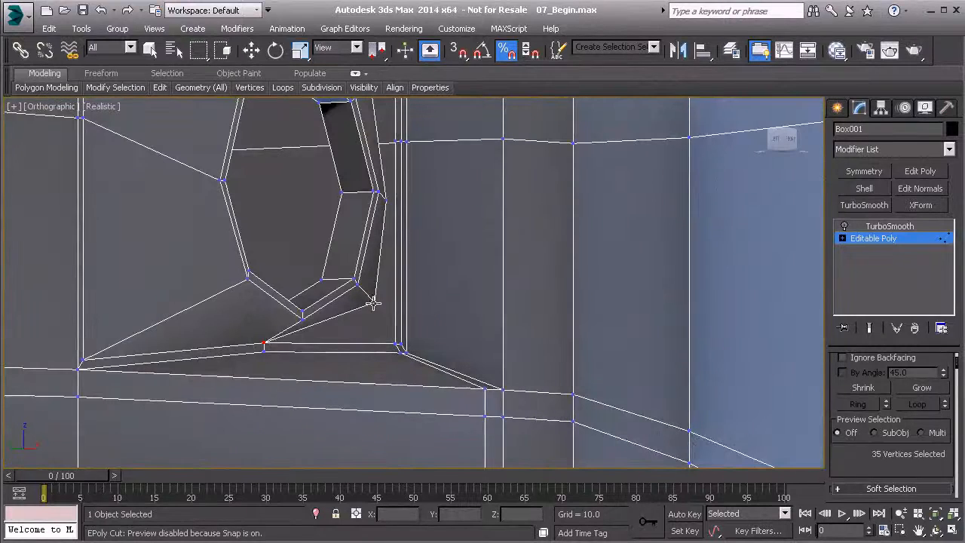
pyautogui.keyDown('alt'); pyautogui.moveTo(387, 269); pyautogui.dragTo(347, 340, button='middle'); pyautogui.keyUp('alt')
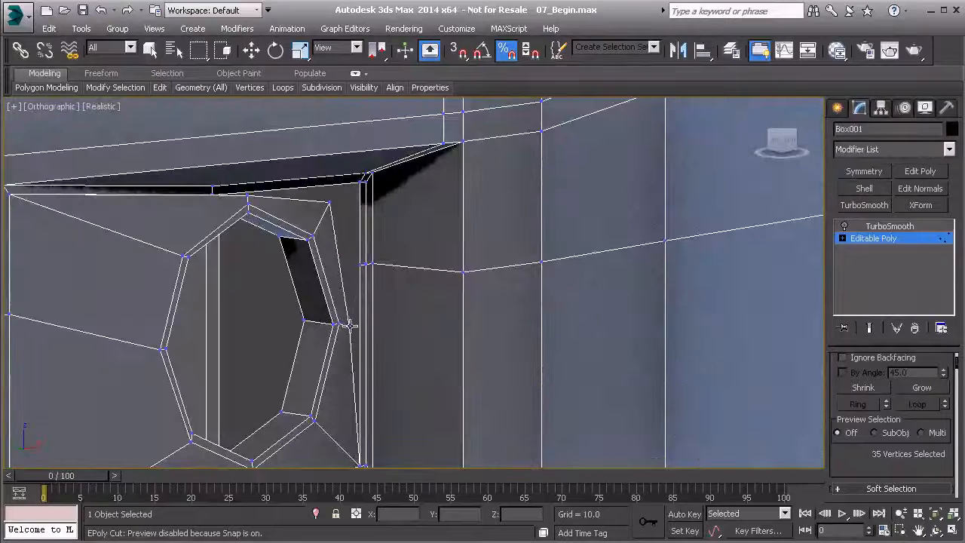
# - Target Weld the attached piece's middle-right, upper-right and top-middle outer vertices to the matching vertices on the recess's inner edges
pyautogui.click(361, 265)
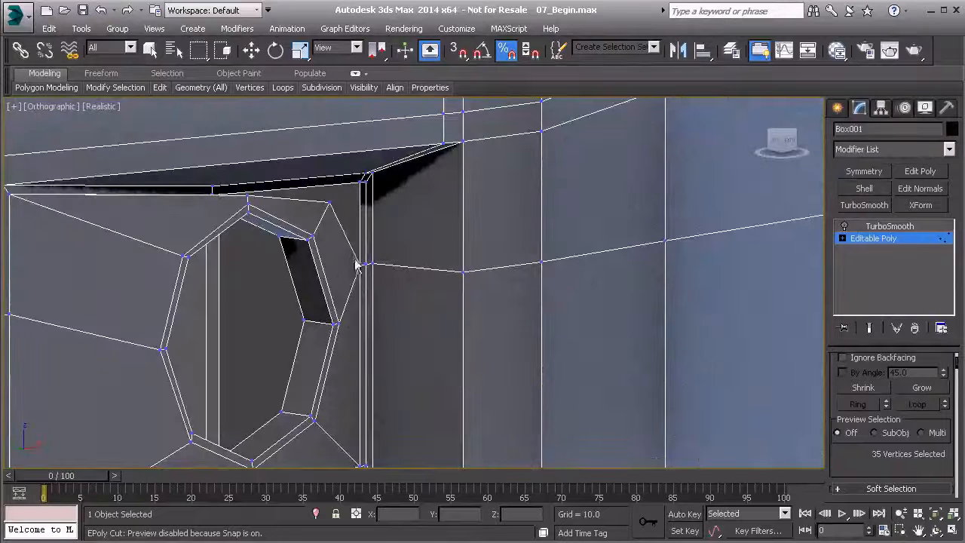
pyautogui.click(361, 180)
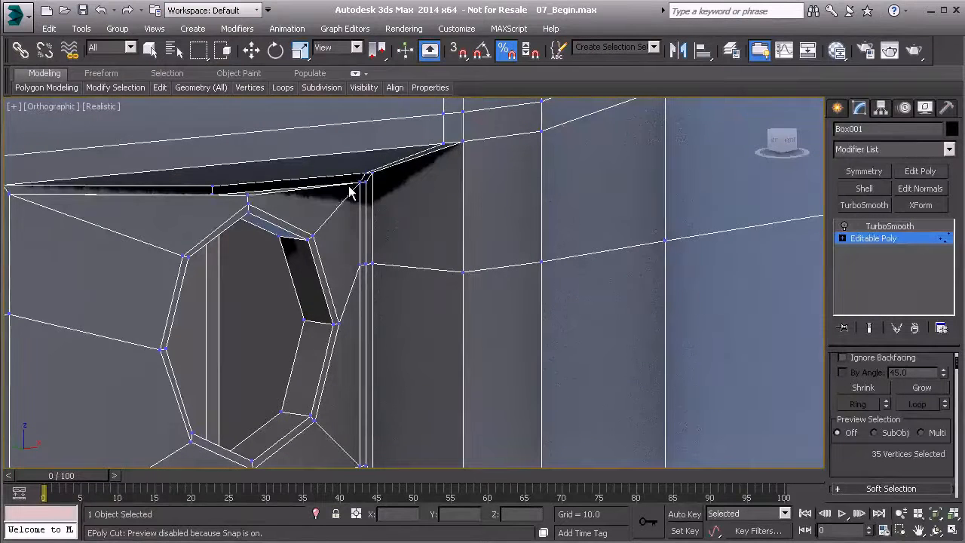
pyautogui.click(210, 196)
pyautogui.keyDown('alt'); pyautogui.moveTo(230, 223); pyautogui.dragTo(451, 301, button='middle'); pyautogui.keyUp('alt')
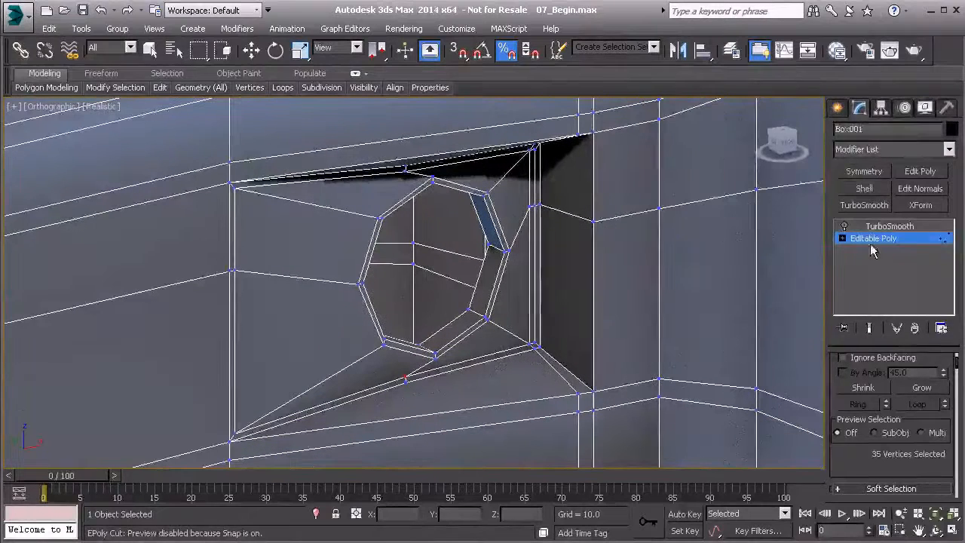
# - Select the hole's inner wall polygons and grow the selection over the whole recess floor, adding the two narrow polygons along its right edge
pyautogui.press('4')
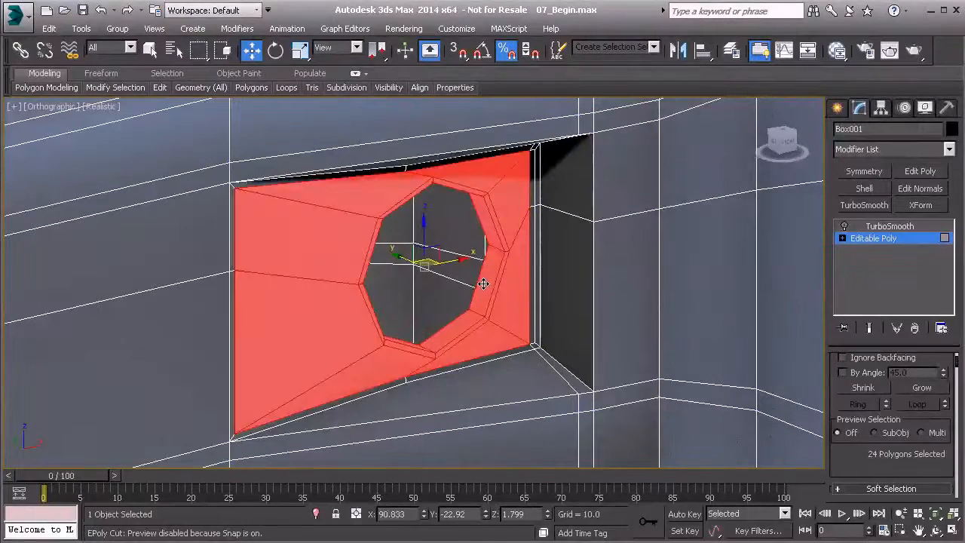
pyautogui.click(483, 281)
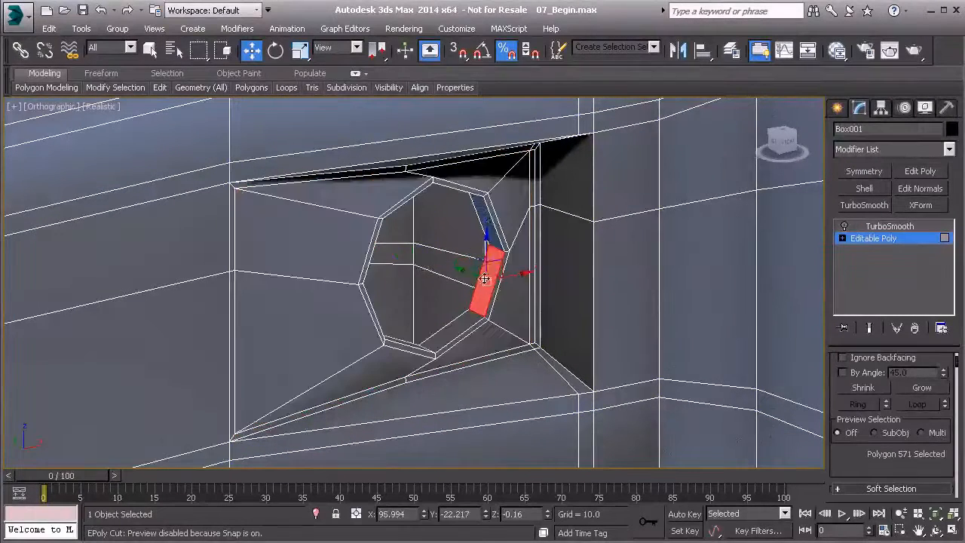
pyautogui.keyDown('shift'); pyautogui.click(481, 216); pyautogui.keyUp('shift')
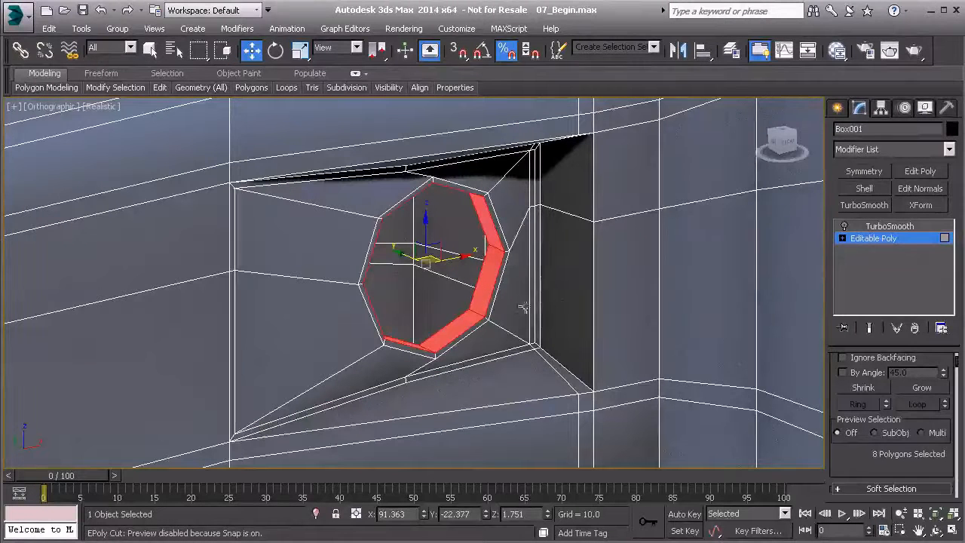
pyautogui.click(910, 388)
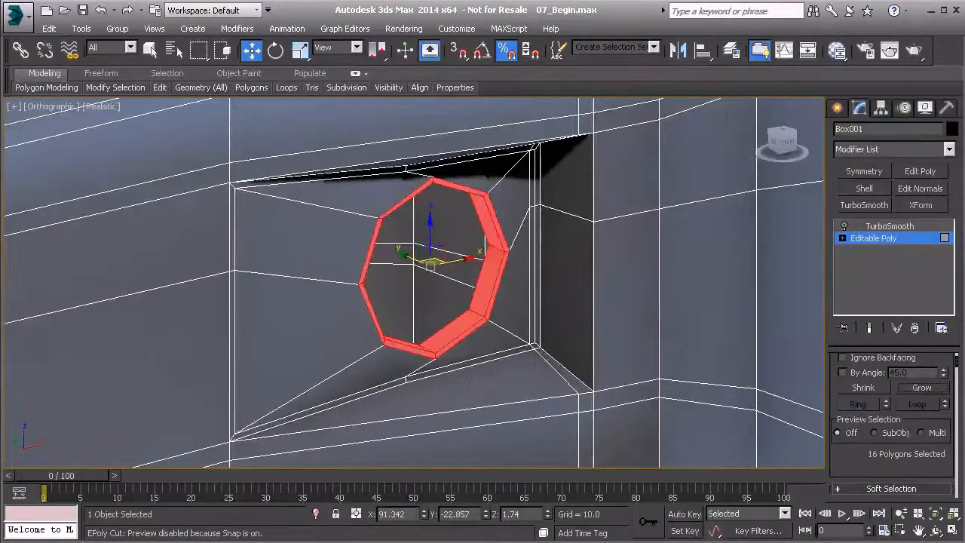
pyautogui.keyDown('alt'); pyautogui.moveTo(405, 321); pyautogui.dragTo(374, 317, button='middle'); pyautogui.keyUp('alt')
pyautogui.moveTo(468, 275); pyautogui.dragTo(441, 273)
pyautogui.keyDown('alt'); pyautogui.moveTo(424, 263); pyautogui.dragTo(377, 258, button='middle'); pyautogui.keyUp('alt')
pyautogui.moveTo(376, 257); pyautogui.dragTo(356, 254)
pyautogui.keyDown('alt'); pyautogui.moveTo(417, 284); pyautogui.dragTo(541, 316, button='middle'); pyautogui.keyUp('alt')
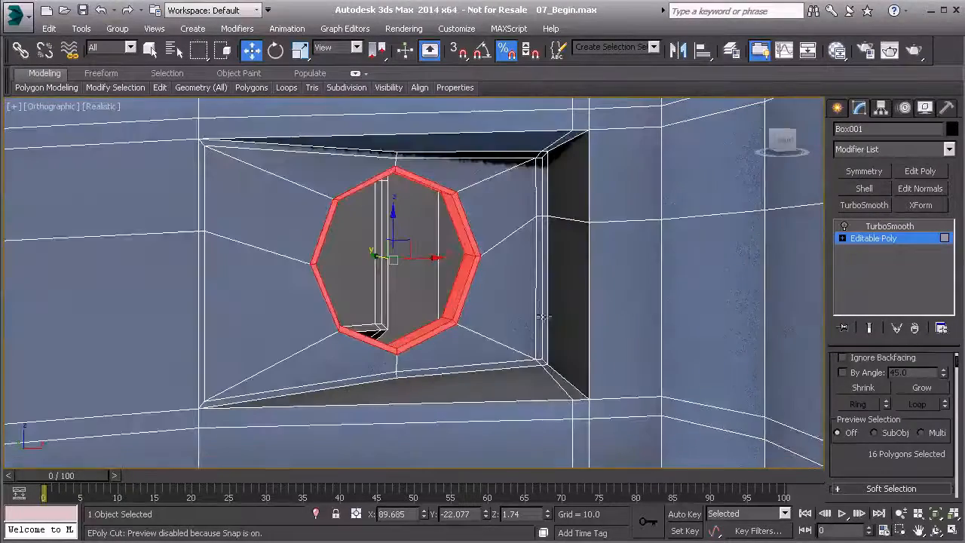
pyautogui.click(923, 388)
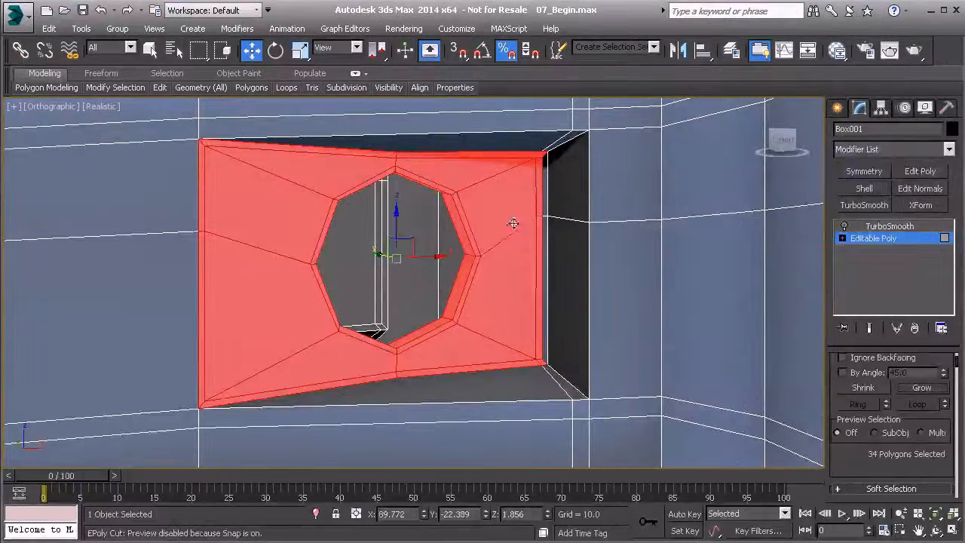
pyautogui.keyDown('ctrl'); pyautogui.click(542, 198); pyautogui.keyUp('ctrl')
pyautogui.keyDown('ctrl'); pyautogui.click(542, 334); pyautogui.keyUp('ctrl')
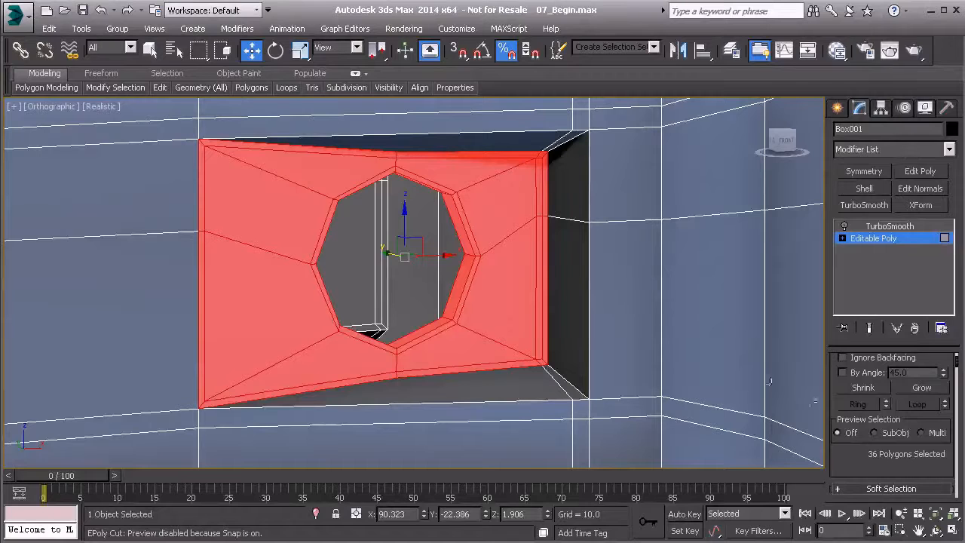
# - Try Make Planar on the recess floor selection together with the hole's inner wall polygons
pyautogui.scroll(-10, 868, 474)
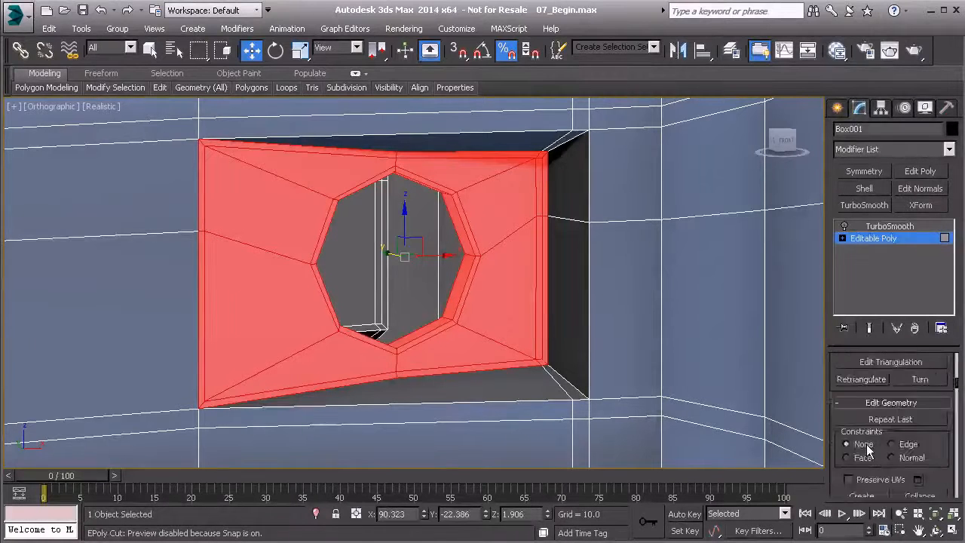
pyautogui.scroll(-4, 865, 449)
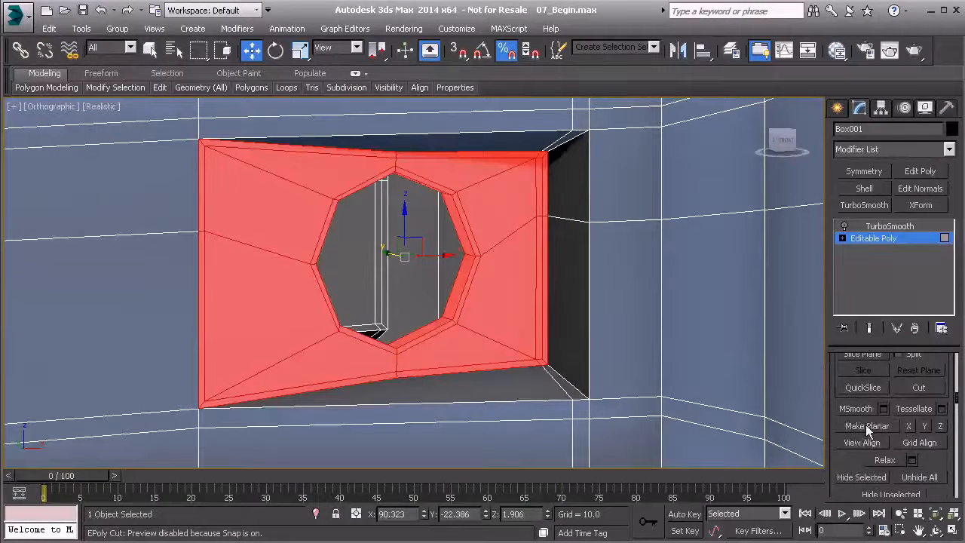
pyautogui.click(866, 426)
pyautogui.moveTo(395, 304)
pyautogui.keyDown('alt'); pyautogui.mouseDown(button='middle')
pyautogui.moveTo(461, 294)
pyautogui.moveTo(402, 256)
pyautogui.moveTo(431, 249)
pyautogui.moveTo(422, 303)
pyautogui.moveTo(453, 295)
pyautogui.moveTo(437, 272)
pyautogui.moveTo(463, 306)
pyautogui.moveTo(410, 309)
pyautogui.mouseUp(button='middle'); pyautogui.keyUp('alt')
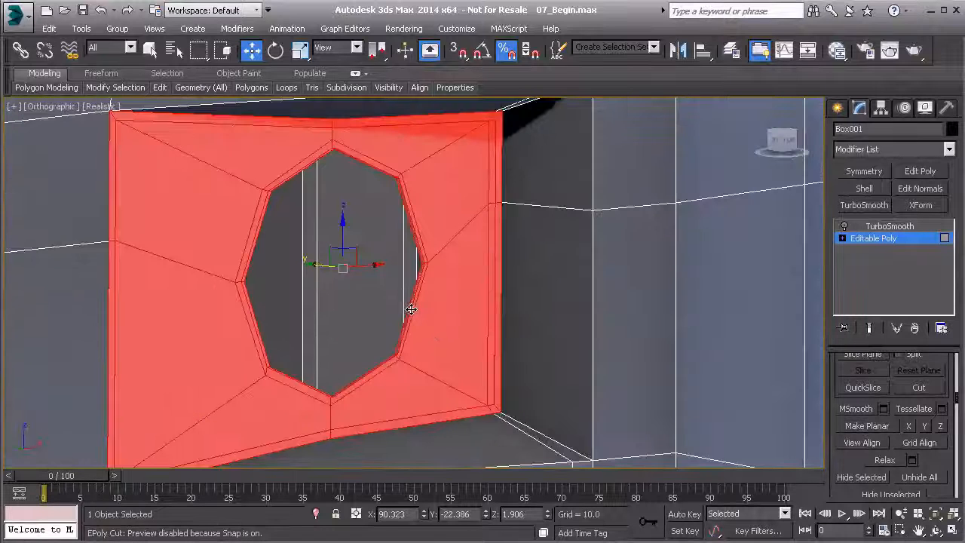
pyautogui.keyDown('alt'); pyautogui.moveTo(473, 311); pyautogui.dragTo(471, 311, button='middle'); pyautogui.keyUp('alt')
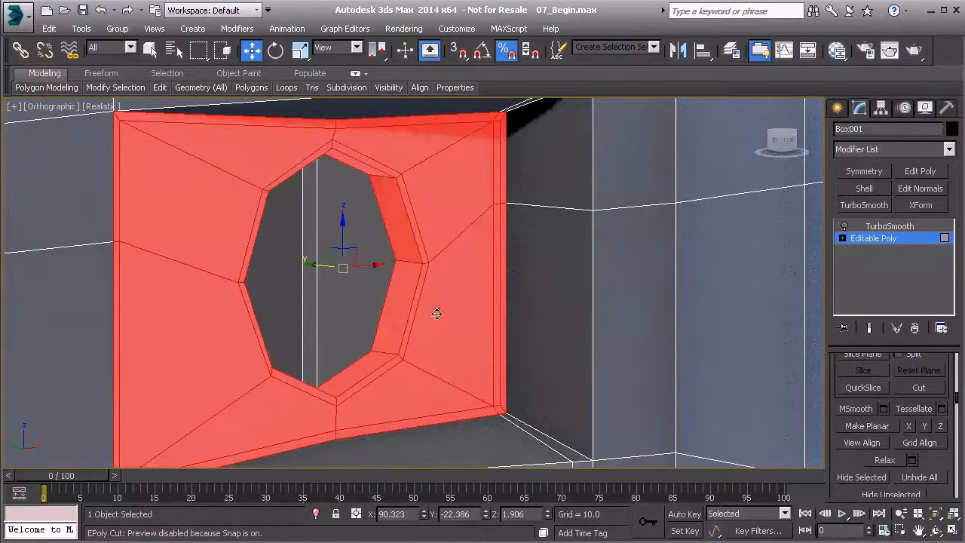
# - Deselect all of the hole's inner wall polygons and apply Make Planar to the remaining recess floor polygons
pyautogui.keyDown('alt'); pyautogui.click(392, 220); pyautogui.keyUp('alt')
pyautogui.keyDown('alt'); pyautogui.click(396, 286); pyautogui.keyUp('alt')
pyautogui.keyDown('alt'); pyautogui.click(369, 359); pyautogui.keyUp('alt')
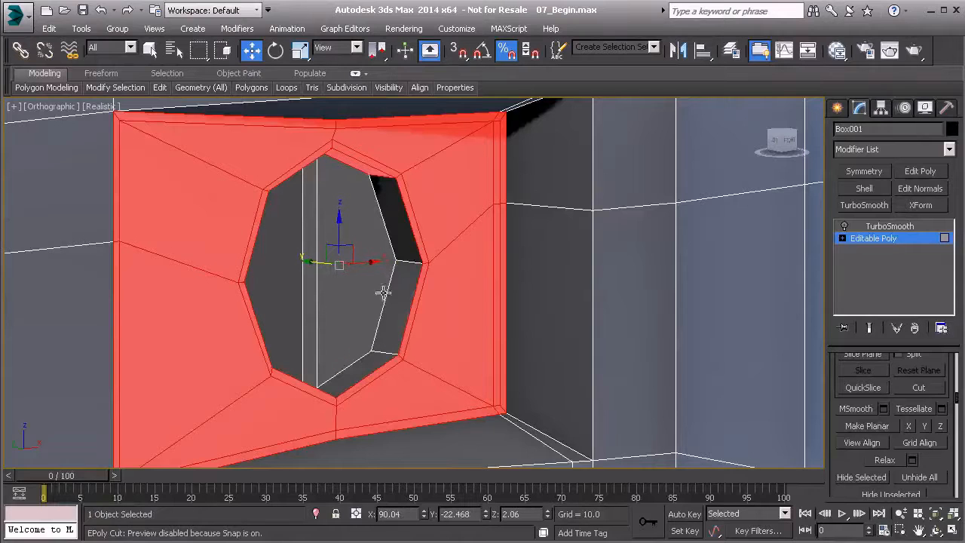
pyautogui.keyDown('alt'); pyautogui.click(364, 172); pyautogui.keyUp('alt')
pyautogui.keyDown('alt'); pyautogui.moveTo(457, 221); pyautogui.dragTo(324, 198, button='middle'); pyautogui.keyUp('alt')
pyautogui.keyDown('alt'); pyautogui.click(300, 189); pyautogui.keyUp('alt')
pyautogui.keyDown('alt'); pyautogui.click(260, 238); pyautogui.keyUp('alt')
pyautogui.keyDown('alt'); pyautogui.click(251, 315); pyautogui.keyUp('alt')
pyautogui.keyDown('alt'); pyautogui.moveTo(251, 315); pyautogui.dragTo(323, 366, button='middle'); pyautogui.keyUp('alt')
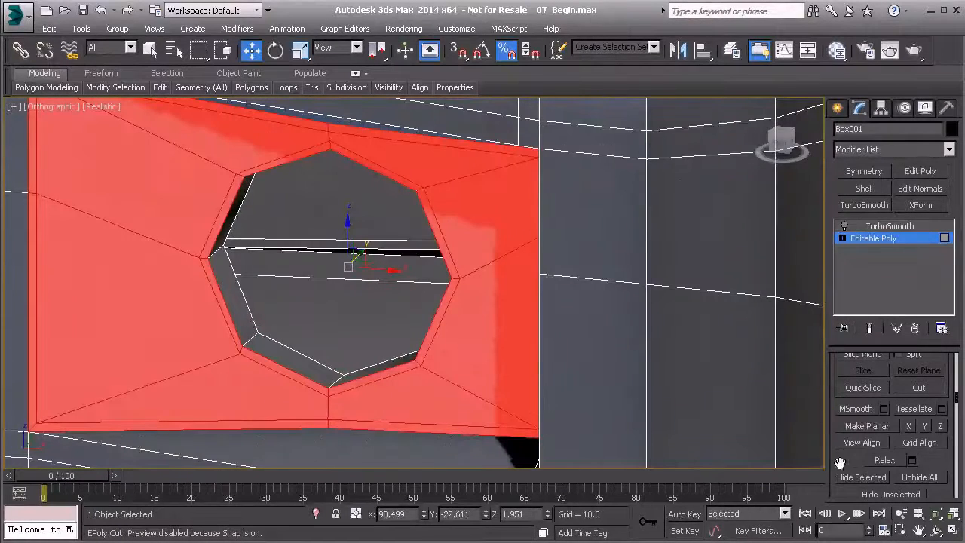
pyautogui.click(883, 428)
pyautogui.keyDown('alt'); pyautogui.moveTo(323, 309); pyautogui.dragTo(402, 266, button='middle'); pyautogui.keyUp('alt')
pyautogui.scroll(-3, 369, 266)
# - Leave polygon editing and inspect the recess and round hole with TurboSmooth turned on
pyautogui.click(873, 239)
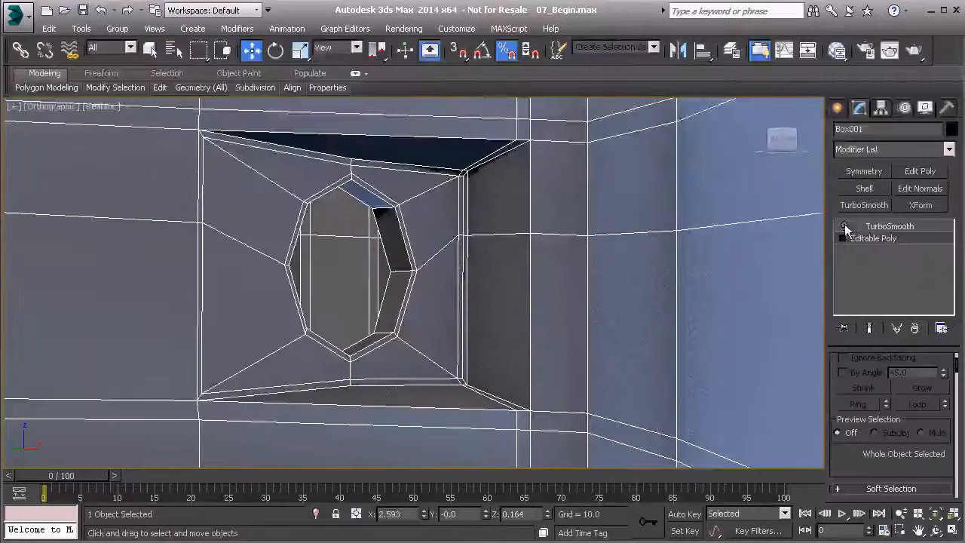
pyautogui.click(875, 227)
pyautogui.keyDown('alt'); pyautogui.moveTo(487, 272); pyautogui.dragTo(428, 283, button='middle'); pyautogui.keyUp('alt')
pyautogui.moveTo(573, 284); pyautogui.dragTo(513, 299, button='middle')
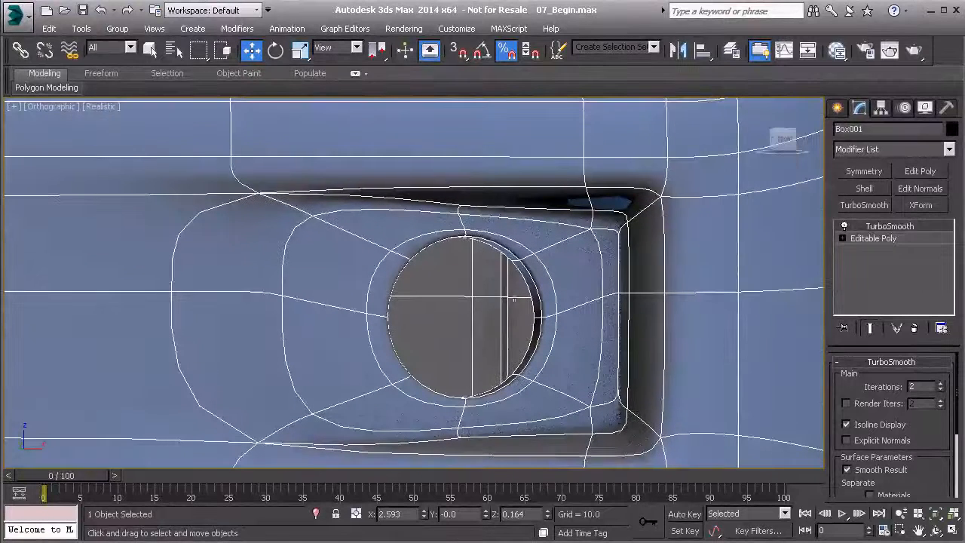
# - Select the open border at the inner end of the round hole in the Editable Poly and cap it
pyautogui.click(857, 240)
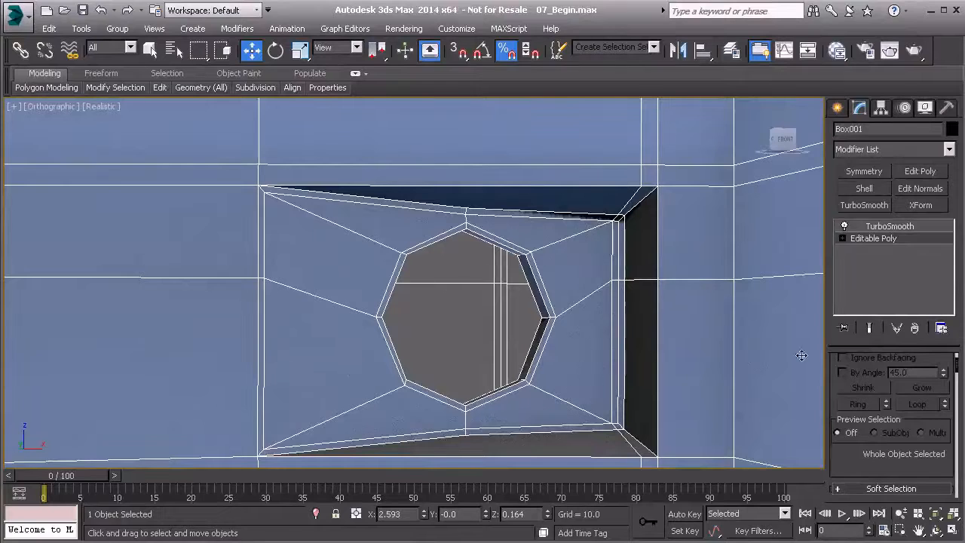
pyautogui.press('3')
pyautogui.click(536, 300)
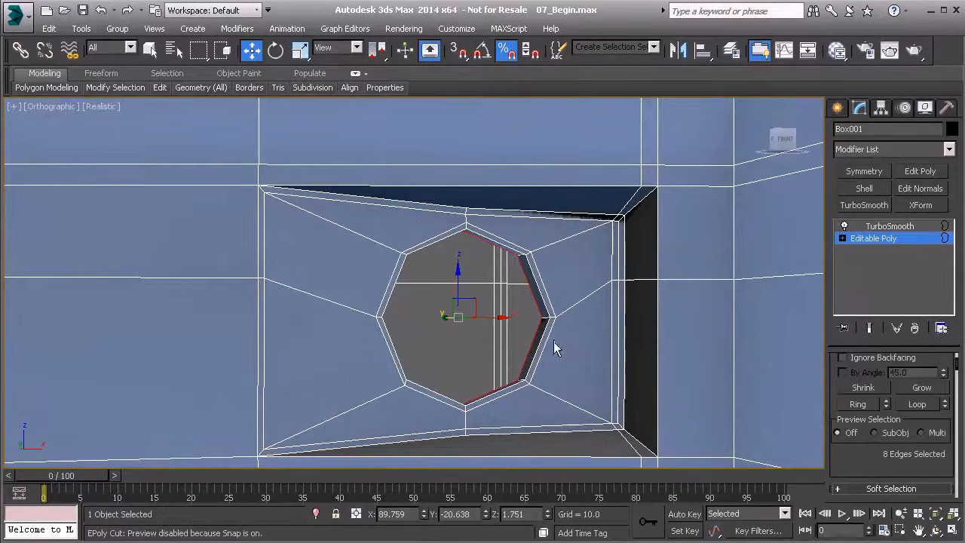
pyautogui.scroll(-3, 874, 438)
pyautogui.click(920, 419)
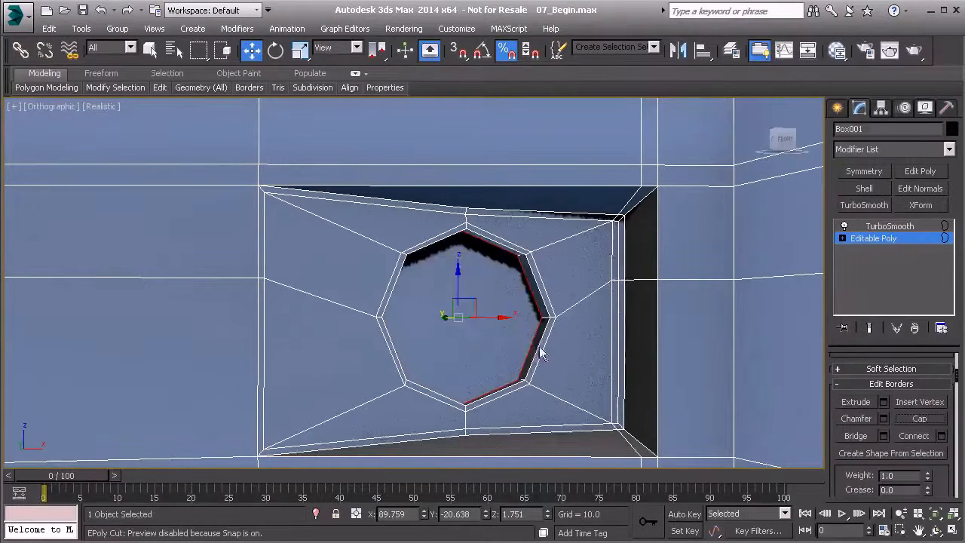
# - Switch to vertex editing and show the capped hole close up in a perspective view
pyautogui.press('1')
pyautogui.moveTo(550, 332); pyautogui.dragTo(549, 423, button='middle')
pyautogui.scroll(4, 530, 299)
pyautogui.press('p')
pyautogui.press('z')
pyautogui.scroll(10, 556, 296)
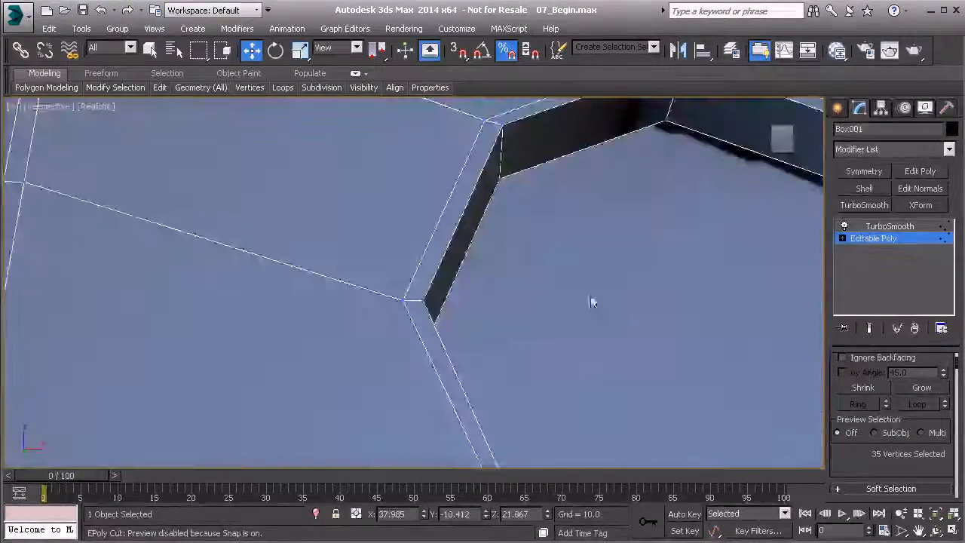
pyautogui.moveTo(581, 296); pyautogui.dragTo(461, 271, button='middle')
pyautogui.scroll(-3, 461, 270)
pyautogui.keyDown('alt'); pyautogui.moveTo(475, 238); pyautogui.dragTo(392, 314, button='middle'); pyautogui.keyUp('alt')
pyautogui.scroll(-2, 389, 312)
pyautogui.scroll(5, 390, 312)
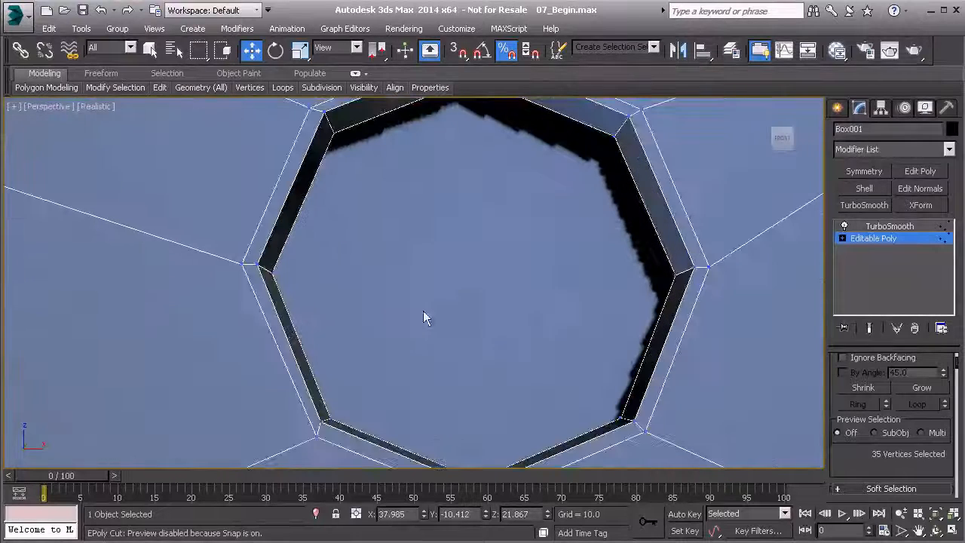
# - Try to cut a horizontal edge across the cap between its middle-left and middle-right vertices
pyautogui.rightClick(419, 281)
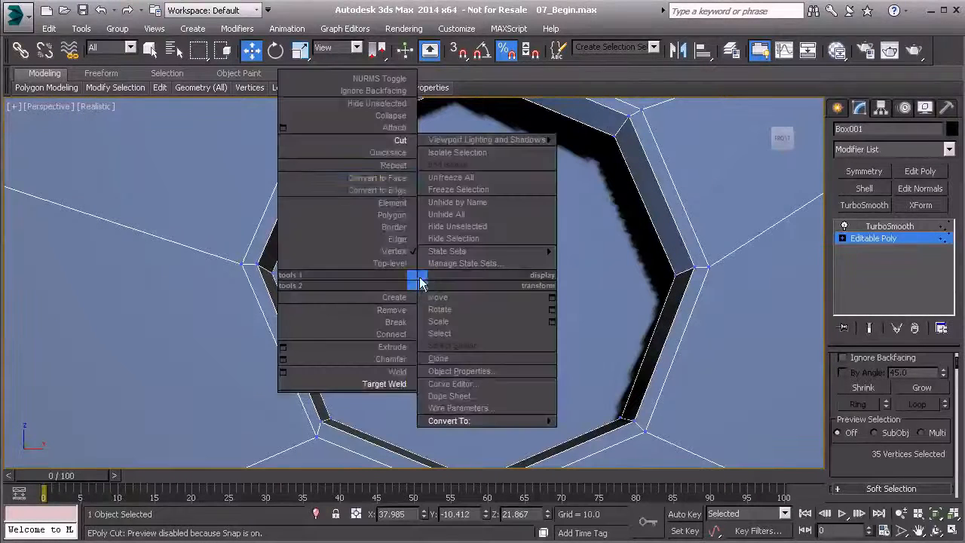
pyautogui.click(397, 143)
pyautogui.click(273, 272)
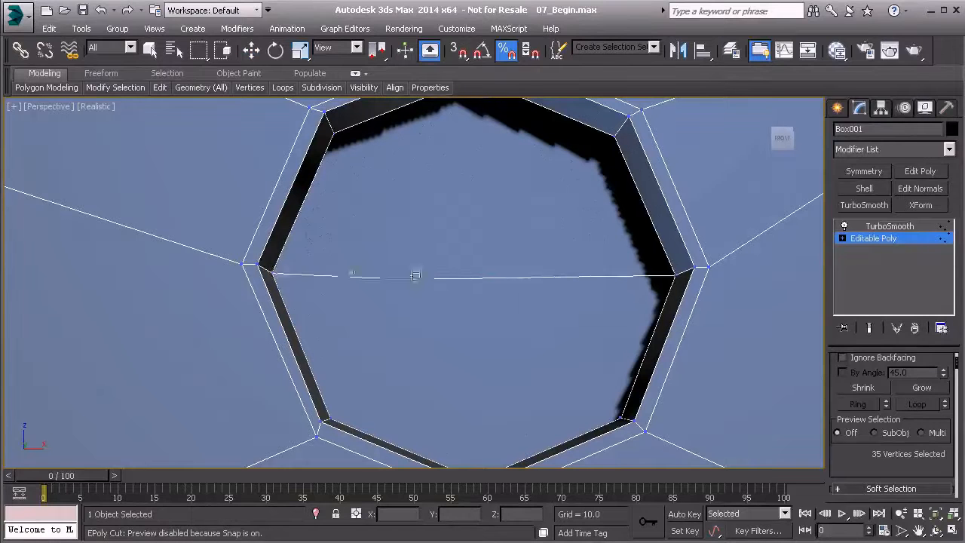
pyautogui.click(673, 276)
pyautogui.click(273, 271)
pyautogui.rightClick(273, 271)
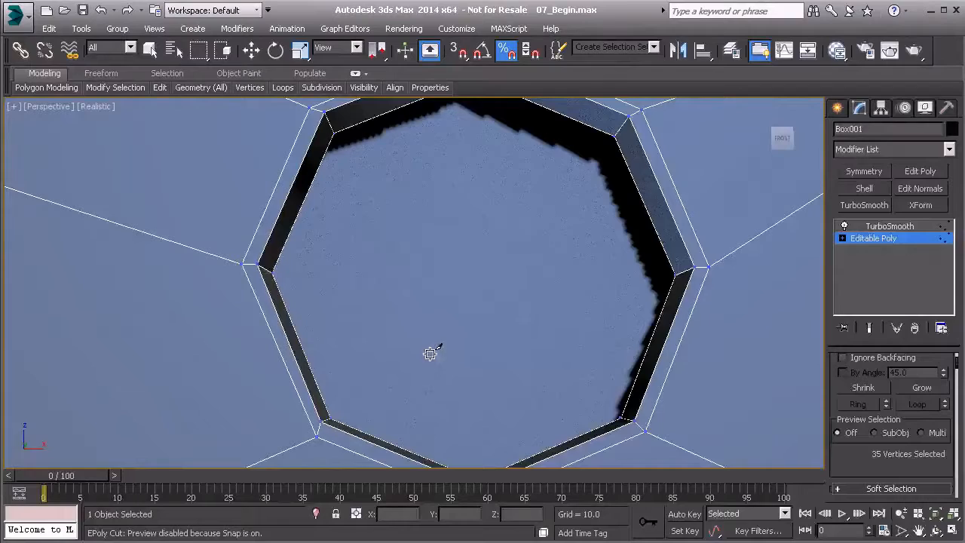
# - Select the cap's middle-left and middle-right vertices and connect them with a horizontal edge
pyautogui.moveTo(429, 311); pyautogui.dragTo(381, 268, button='middle')
pyautogui.scroll(-1, 398, 261)
pyautogui.scroll(1, 383, 280)
pyautogui.rightClick(381, 268)
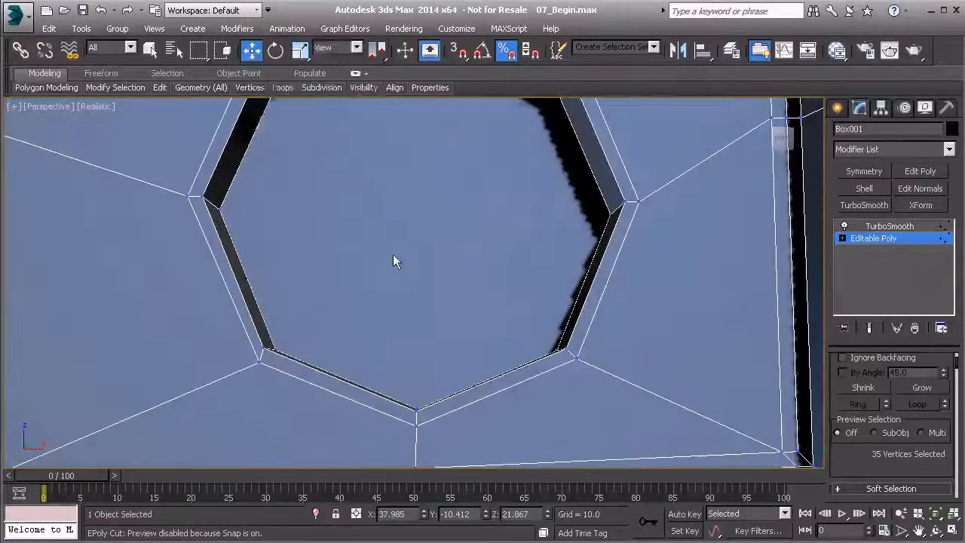
pyautogui.rightClick(386, 253)
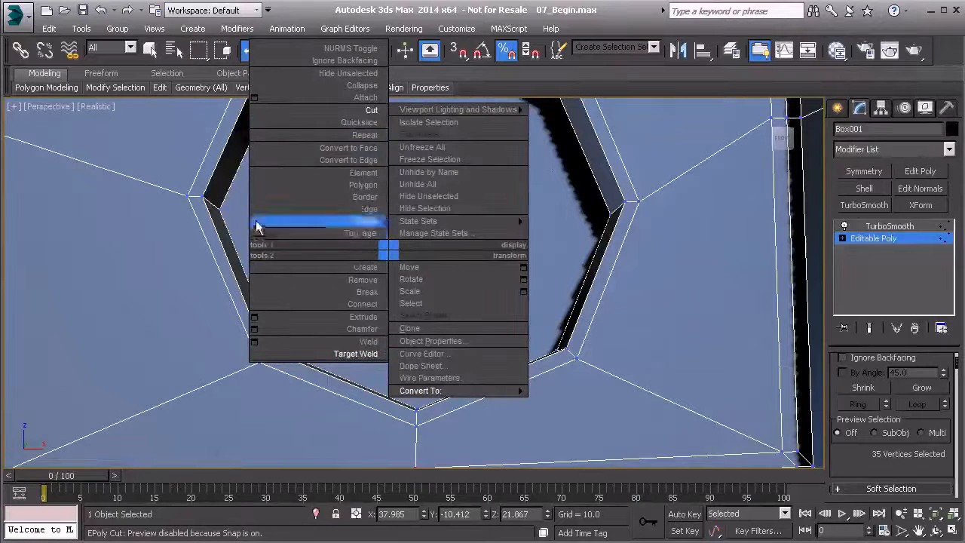
pyautogui.click(230, 215)
pyautogui.click(221, 209)
pyautogui.keyDown('ctrl'); pyautogui.click(610, 217); pyautogui.keyUp('ctrl')
pyautogui.scroll(-5, 897, 434)
pyautogui.click(882, 402)
# - Cut an edge from the cap's bottom vertex up to the middle of the horizontal edge
pyautogui.moveTo(400, 269); pyautogui.dragTo(409, 291, button='middle')
pyautogui.rightClick(404, 285)
pyautogui.click(380, 143)
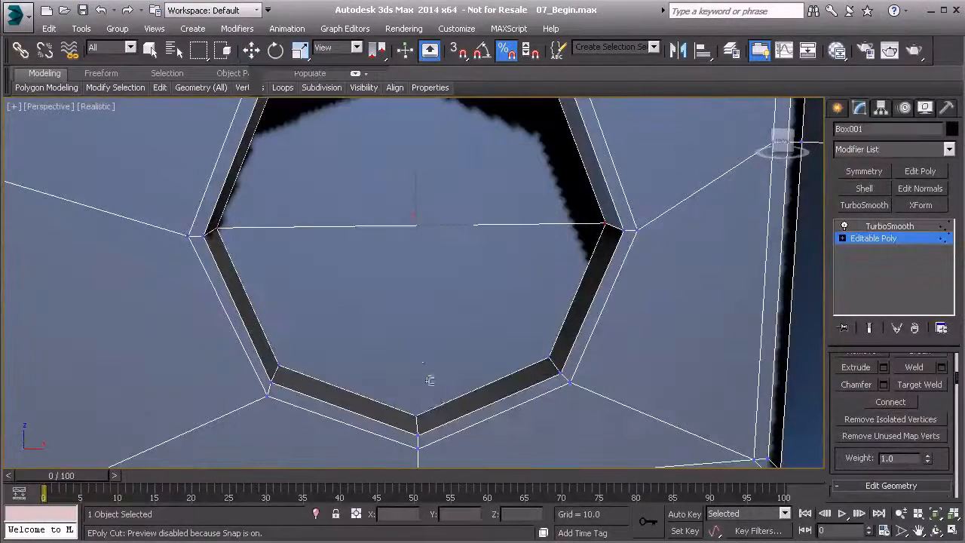
pyautogui.click(415, 416)
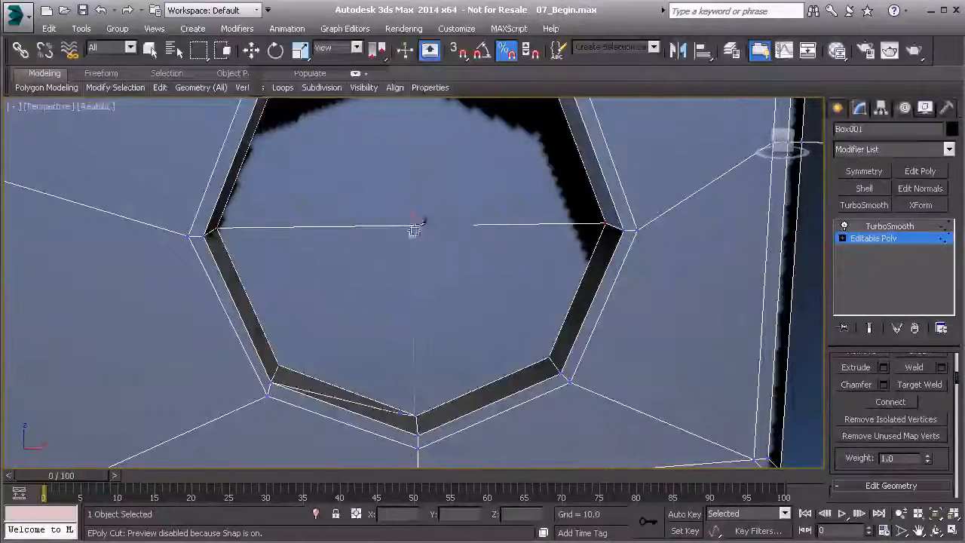
pyautogui.click(416, 224)
pyautogui.rightClick(438, 281)
# - Cut an edge from the cap's top vertex down to the centre point on the horizontal edge
pyautogui.moveTo(416, 214); pyautogui.dragTo(400, 302, button='middle')
pyautogui.moveTo(394, 354); pyautogui.dragTo(393, 332, button='middle')
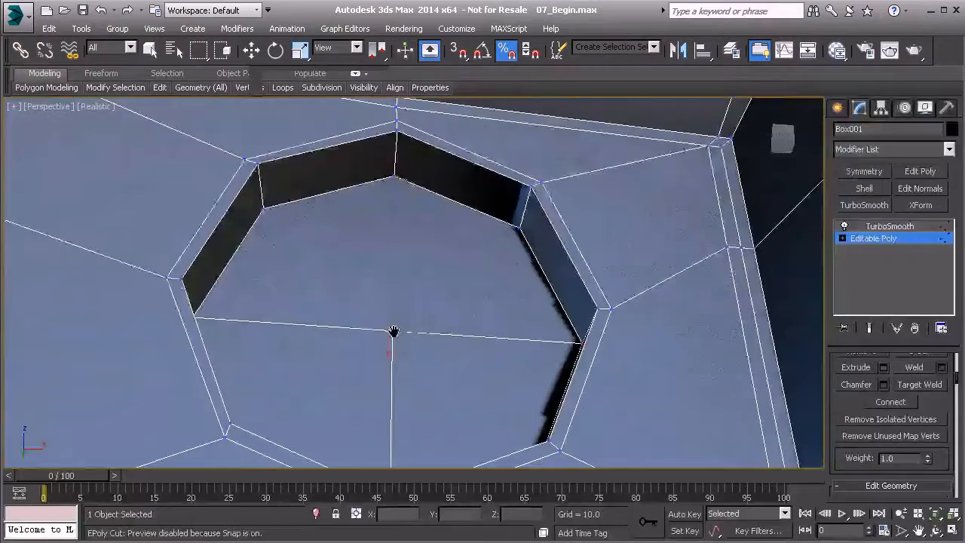
pyautogui.click(394, 176)
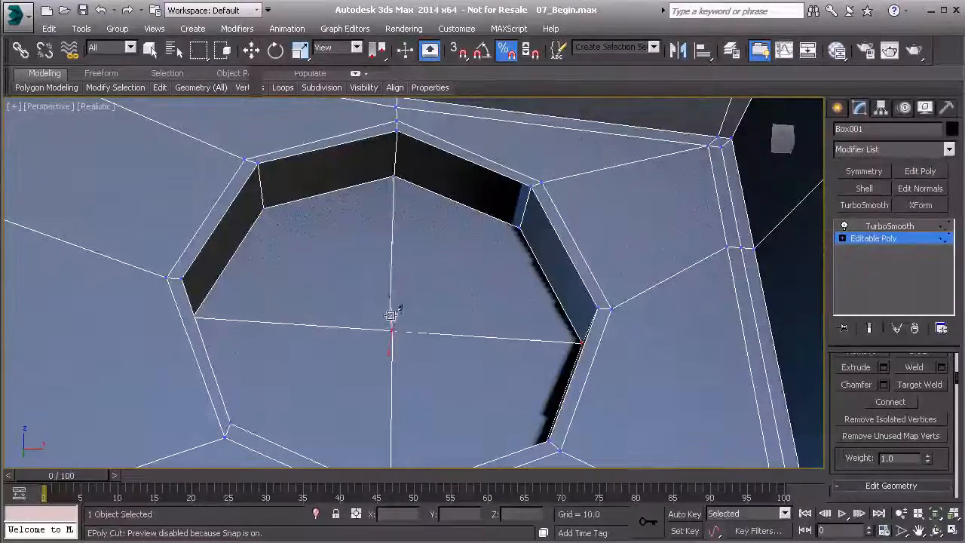
pyautogui.click(392, 328)
pyautogui.press('w')
# - Select all polygons of the handle's lengthwise half without the round-hole detail in the top view and delete them
pyautogui.scroll(-5, 388, 301)
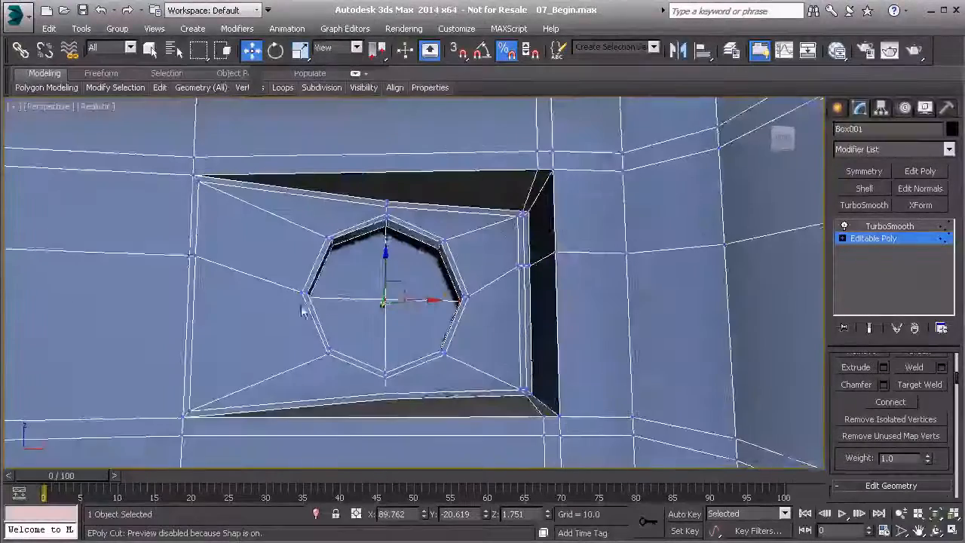
pyautogui.keyDown('alt'); pyautogui.moveTo(392, 288); pyautogui.dragTo(427, 309, button='middle'); pyautogui.keyUp('alt')
pyautogui.scroll(-5, 428, 317)
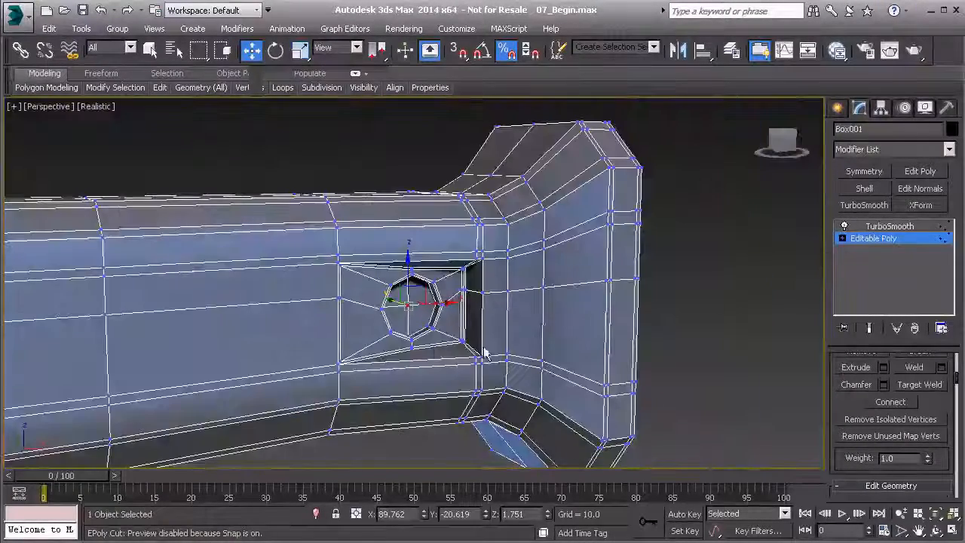
pyautogui.moveTo(436, 352); pyautogui.dragTo(441, 352, button='middle')
pyautogui.keyDown('alt'); pyautogui.moveTo(262, 356); pyautogui.dragTo(344, 343, button='middle'); pyautogui.keyUp('alt')
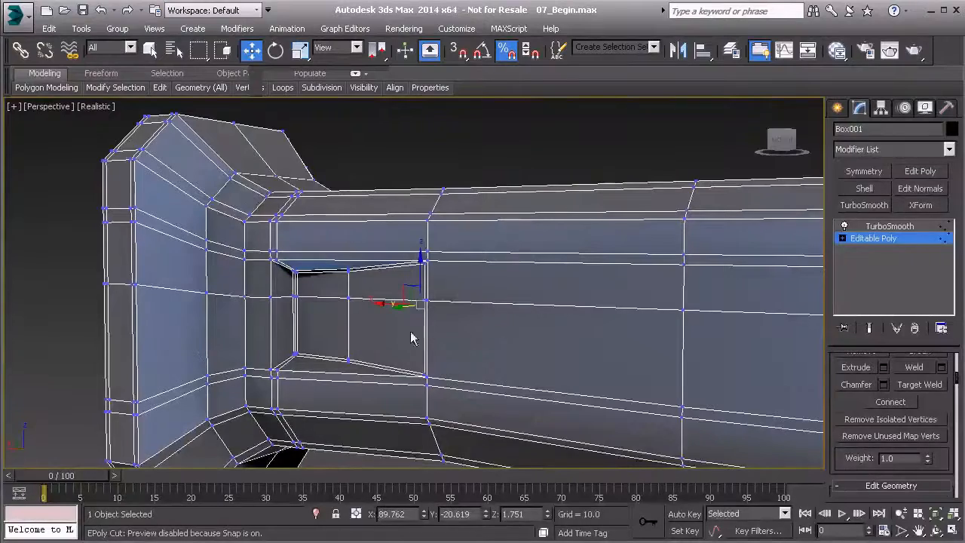
pyautogui.keyDown('alt'); pyautogui.moveTo(591, 298); pyautogui.dragTo(469, 282, button='middle'); pyautogui.keyUp('alt')
pyautogui.press('t')
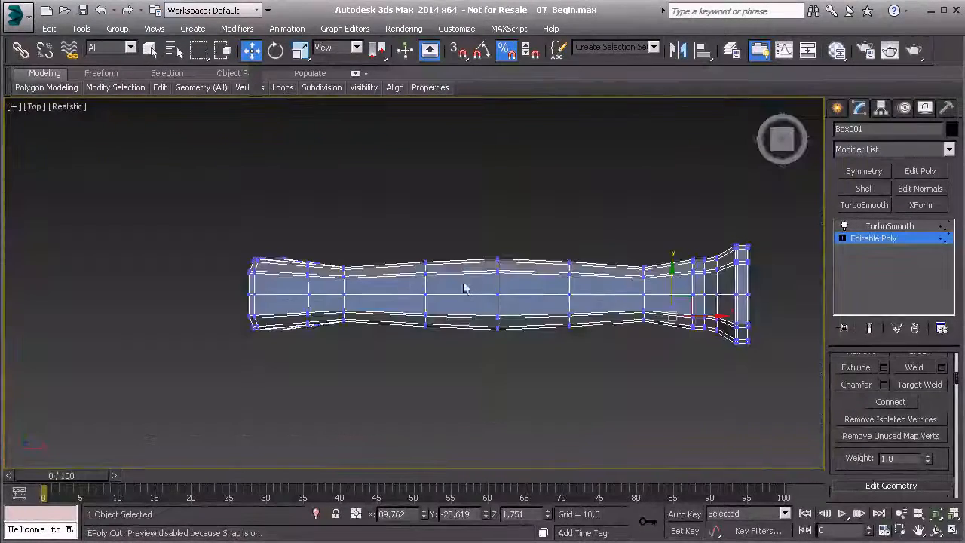
pyautogui.press('4')
pyautogui.moveTo(211, 226); pyautogui.dragTo(324, 267)
pyautogui.moveTo(762, 286); pyautogui.dragTo(787, 283)
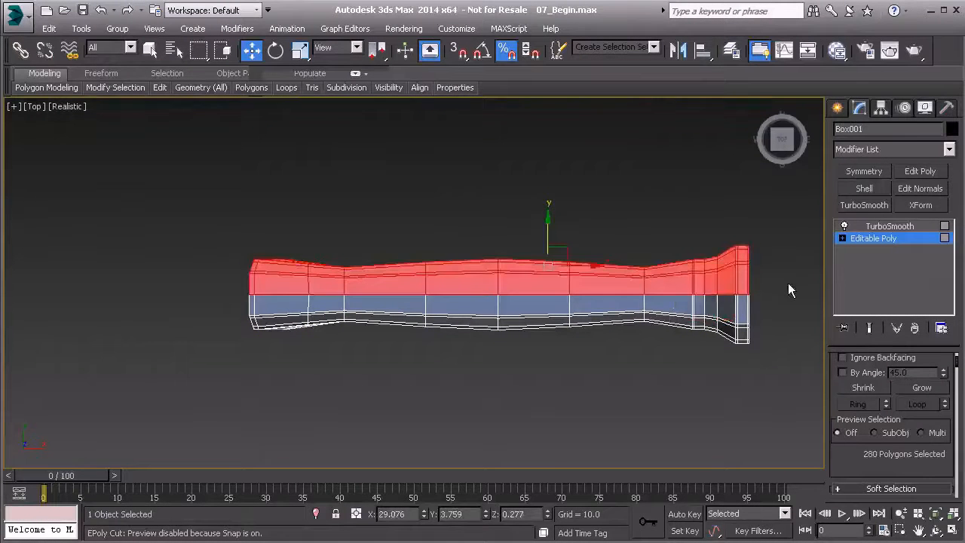
pyautogui.press('Delete')
# - Apply a Symmetry modifier to the remaining half of the handle with Z as the mirror axis
pyautogui.press('2')
pyautogui.click(608, 289)
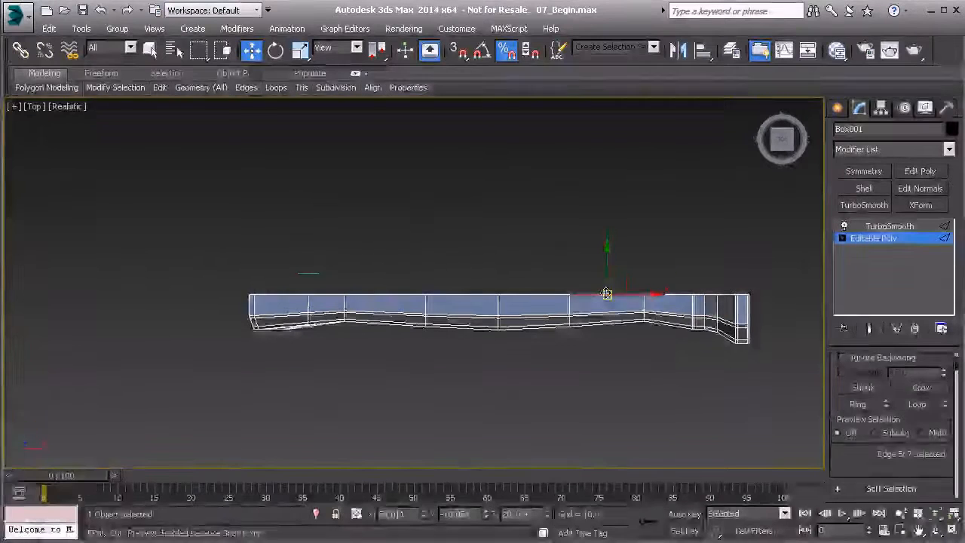
pyautogui.click(864, 171)
pyautogui.click(912, 390)
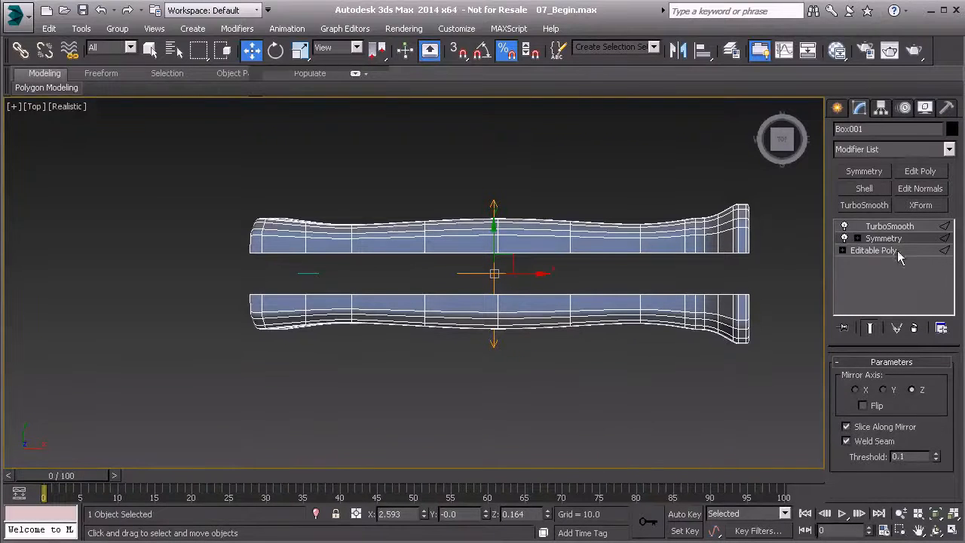
# - Move the Symmetry modifier's mirror plane along Y onto the handle's open centre edge so both halves meet there
pyautogui.click(857, 238)
pyautogui.click(880, 251)
pyautogui.moveTo(493, 239); pyautogui.dragTo(493, 259)
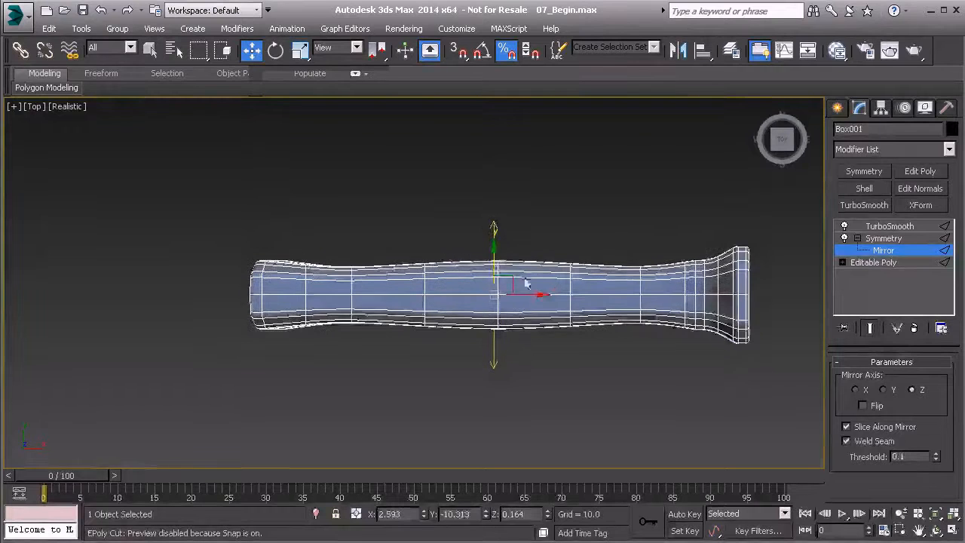
pyautogui.scroll(5, 523, 276)
pyautogui.scroll(-4, 543, 295)
pyautogui.scroll(2, 502, 275)
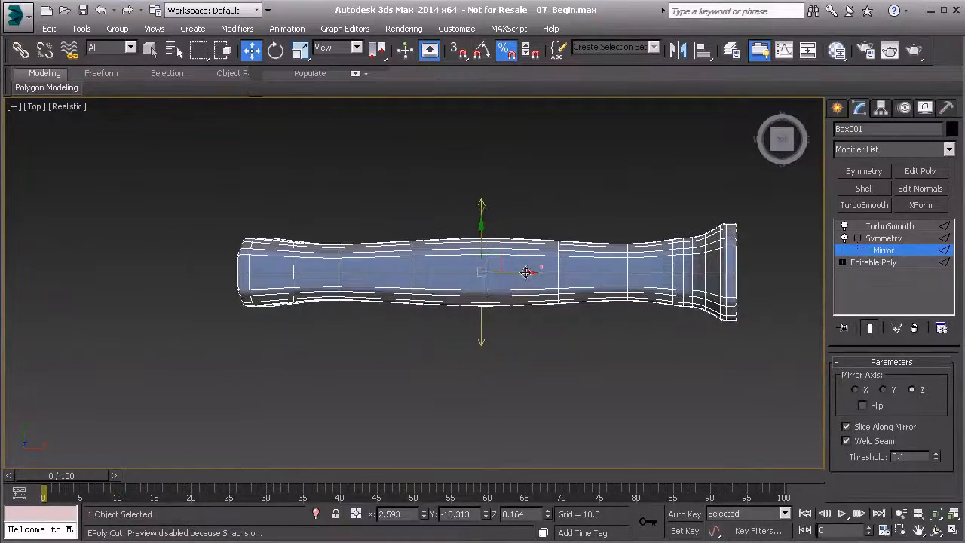
# - Collapse the Symmetry modifier into the editable poly below it, holding the scene first and keeping TurboSmooth on top
pyautogui.click(856, 250)
pyautogui.click(857, 238)
pyautogui.rightClick(862, 239)
pyautogui.click(895, 349)
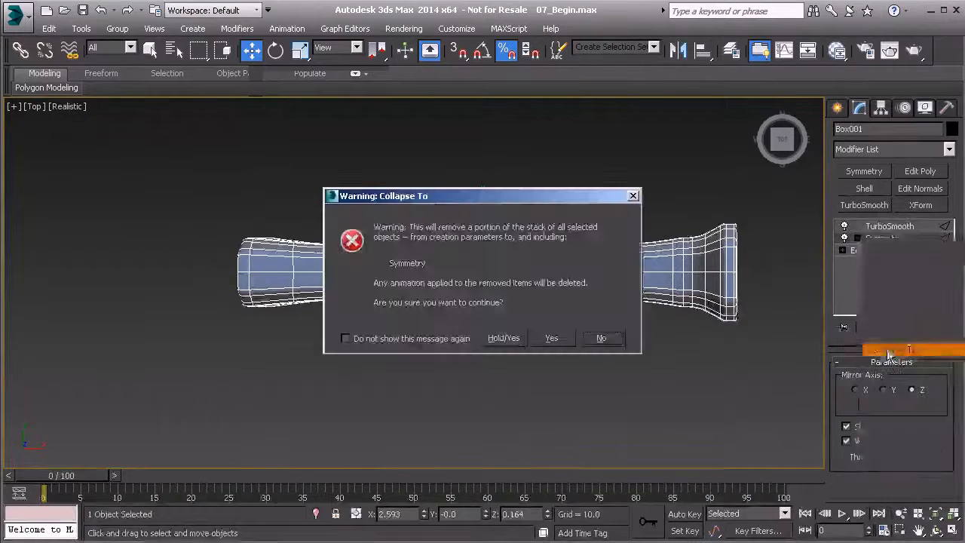
pyautogui.click(502, 339)
# - Deselect the handle and examine the smoothed mirrored model and its recess detail in the perspective view
pyautogui.press('p')
pyautogui.keyDown('alt'); pyautogui.moveTo(494, 291); pyautogui.dragTo(647, 251, button='middle'); pyautogui.keyUp('alt')
pyautogui.click(534, 179)
pyautogui.scroll(3, 683, 250)
pyautogui.scroll(-3, 677, 253)
pyautogui.scroll(-3, 646, 253)
pyautogui.keyDown('alt'); pyautogui.moveTo(478, 246); pyautogui.dragTo(610, 283, button='middle'); pyautogui.keyUp('alt')
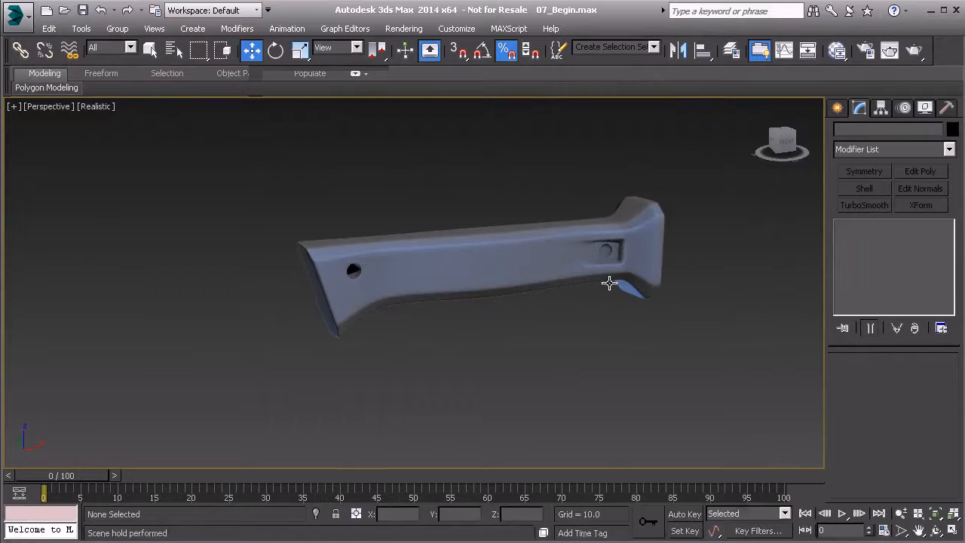